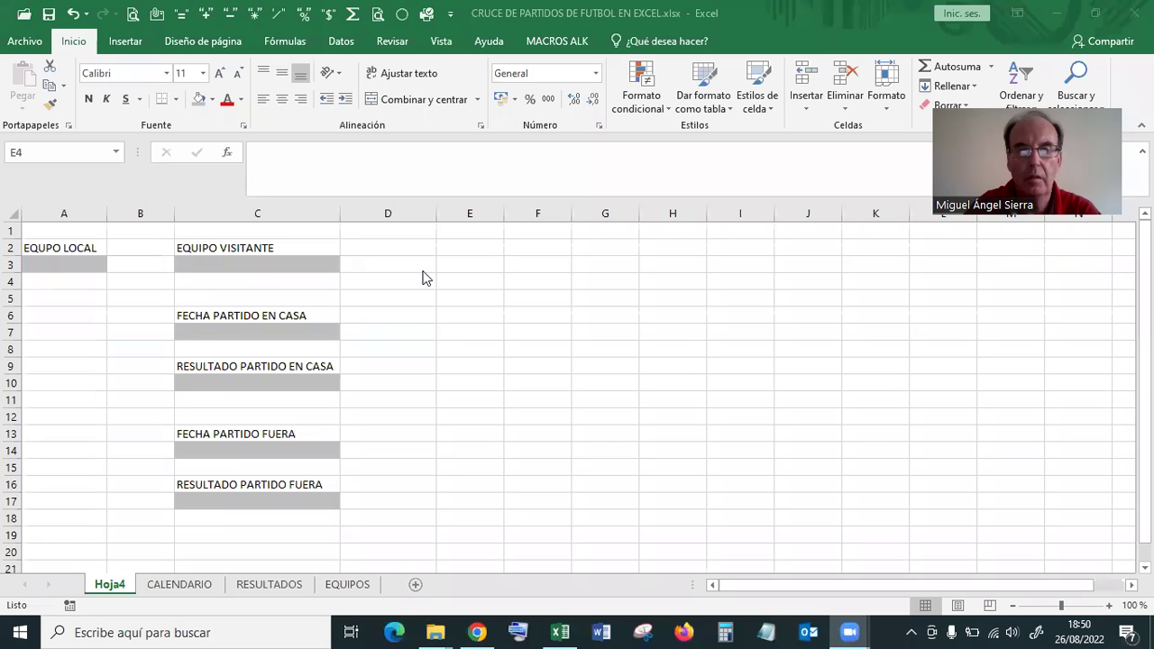
- Walk through the Hoja4 form cells: team inputs A3 and C3, dates C7/C14, and results C10/C17
click(408, 275)
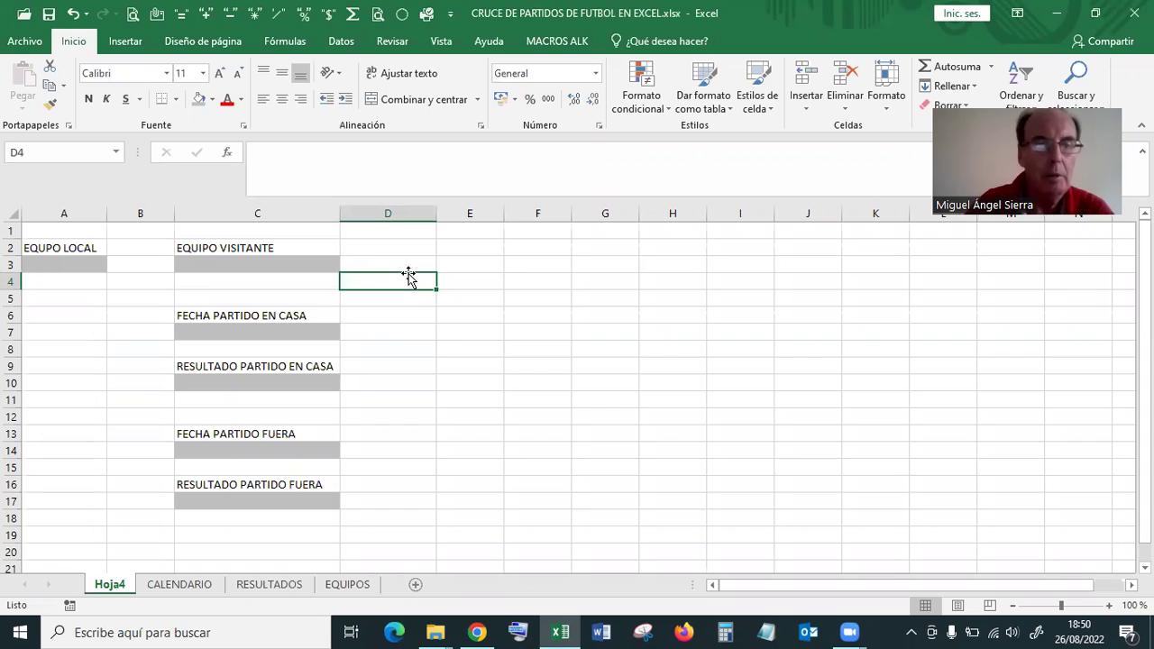
click(68, 266)
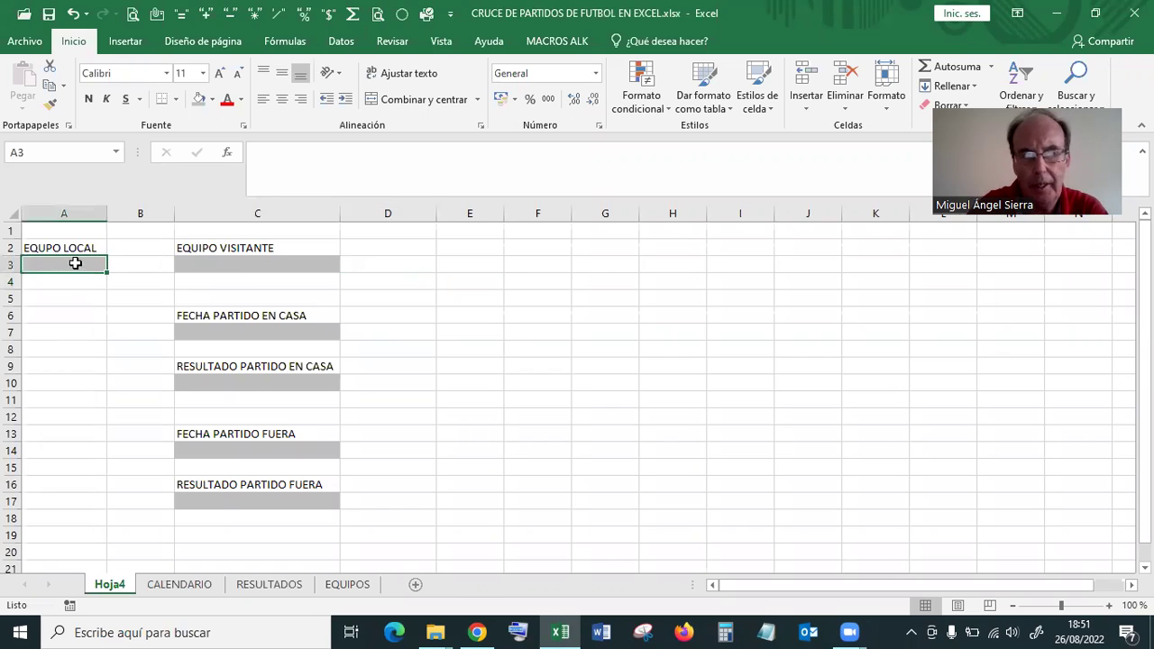
click(278, 266)
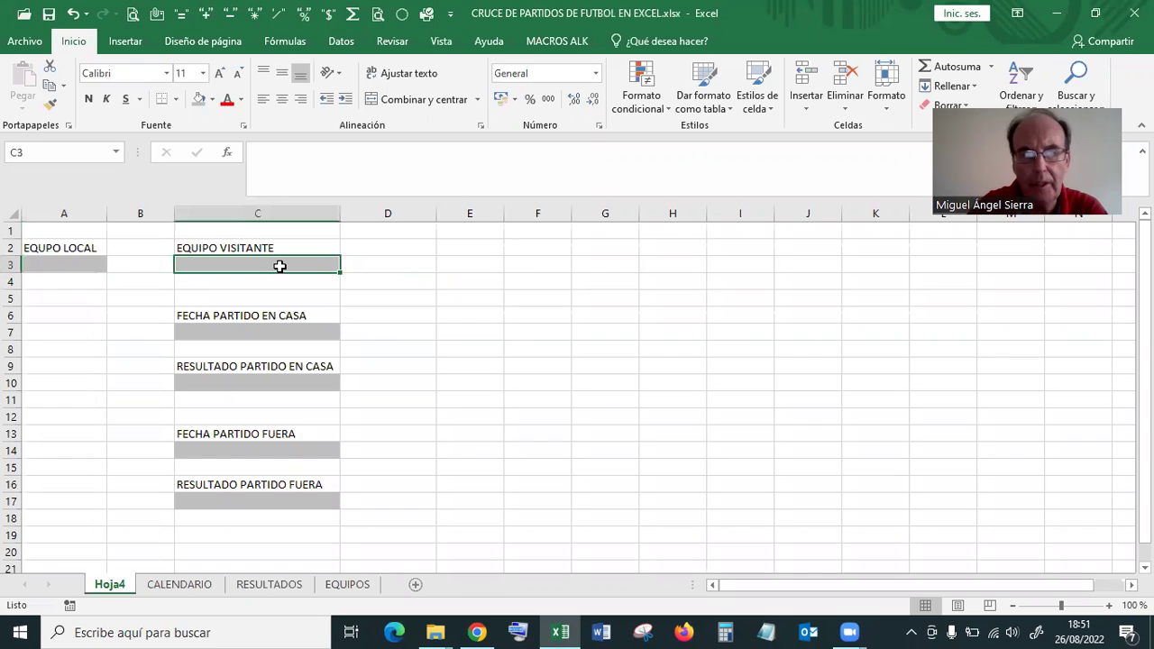
click(232, 333)
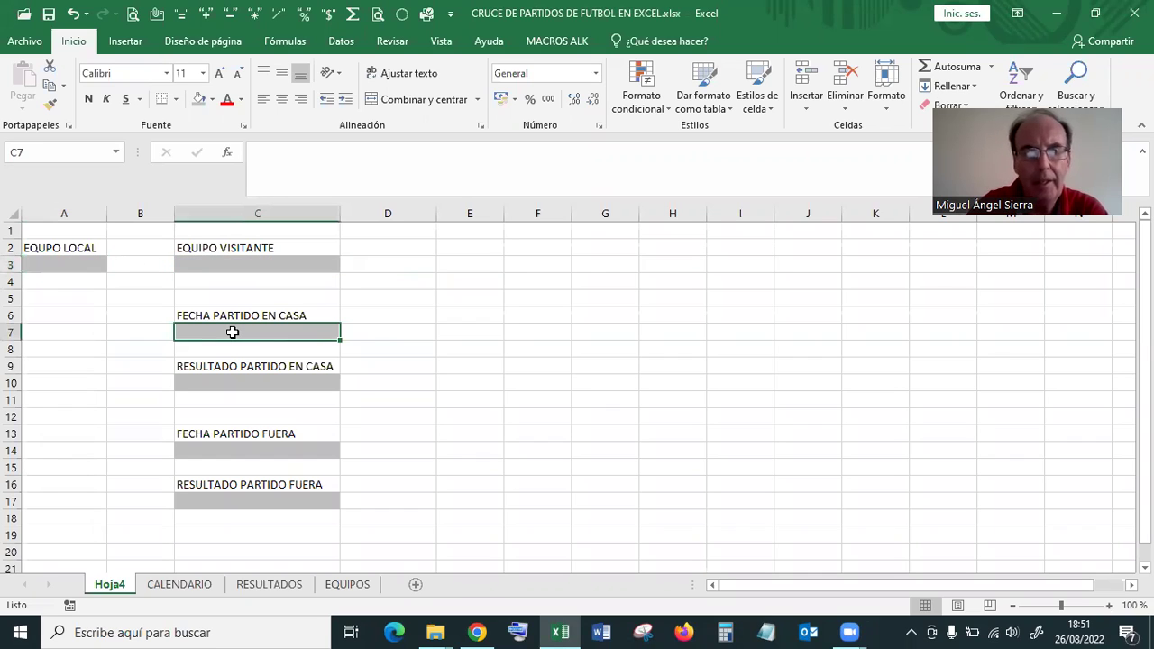
click(68, 261)
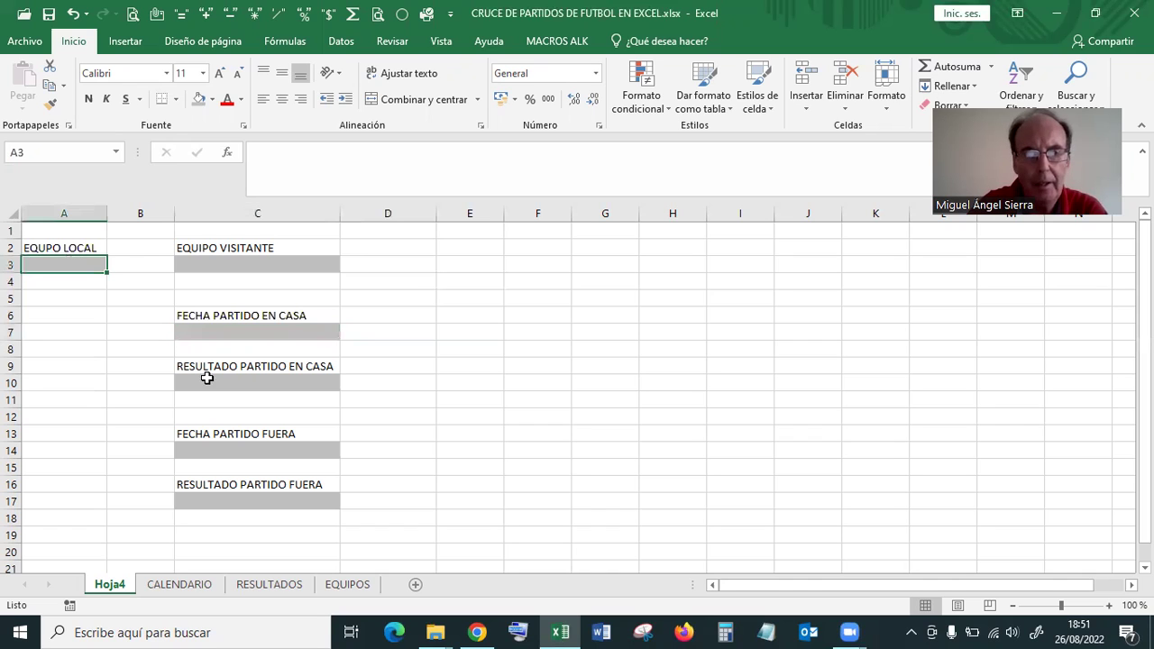
click(220, 379)
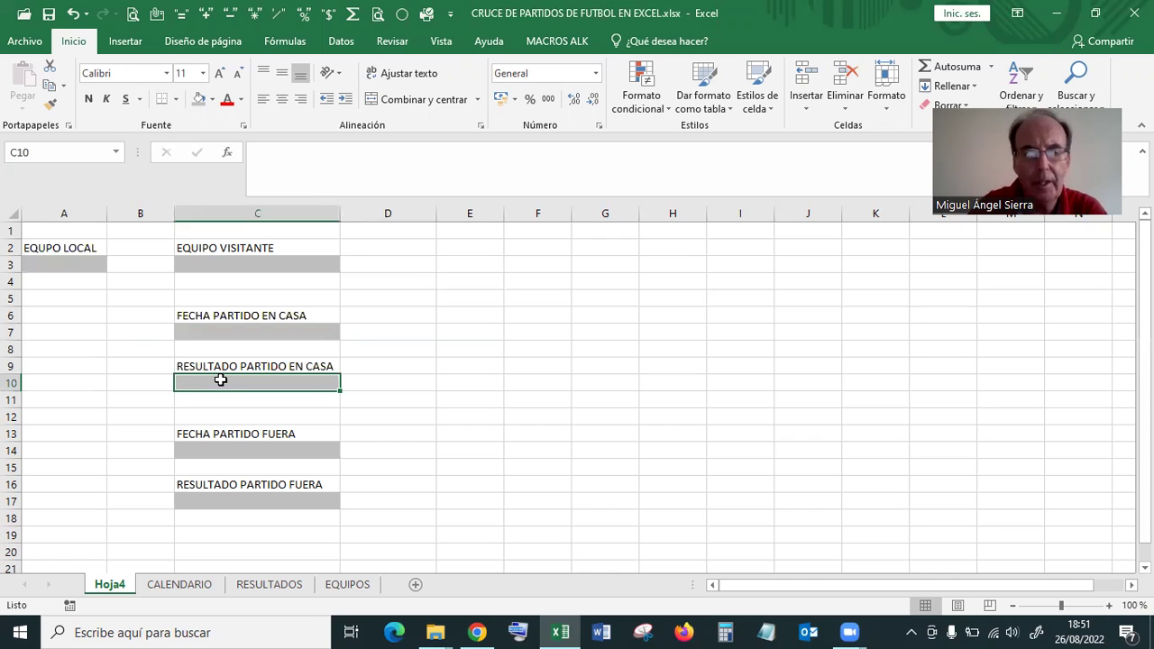
click(218, 447)
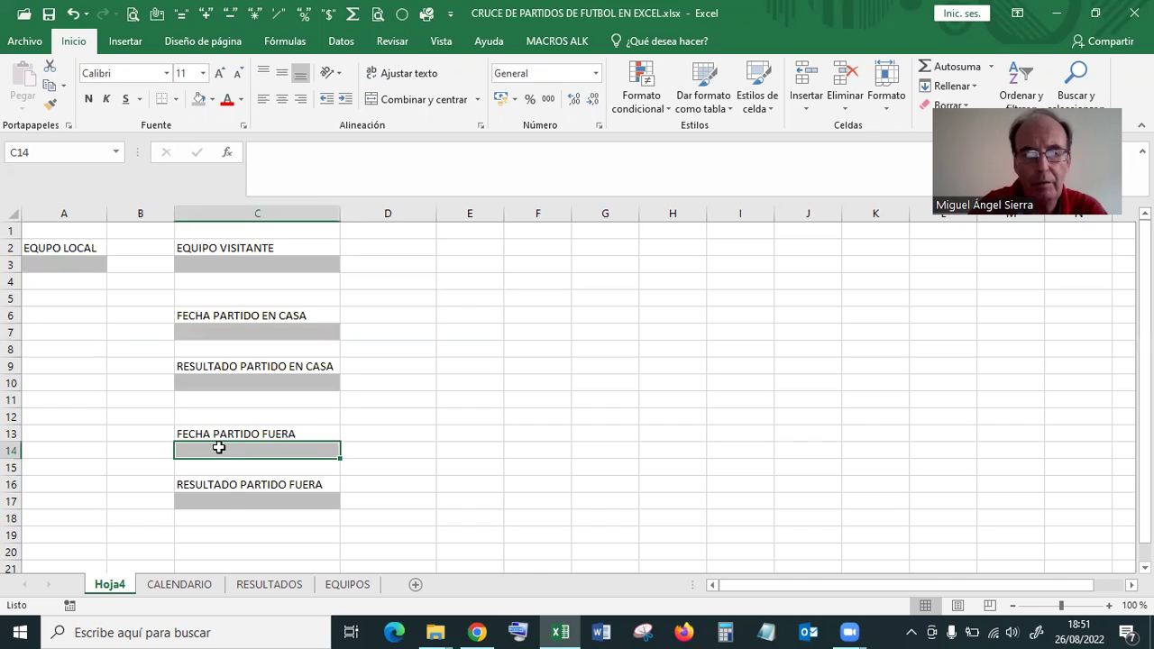
click(229, 499)
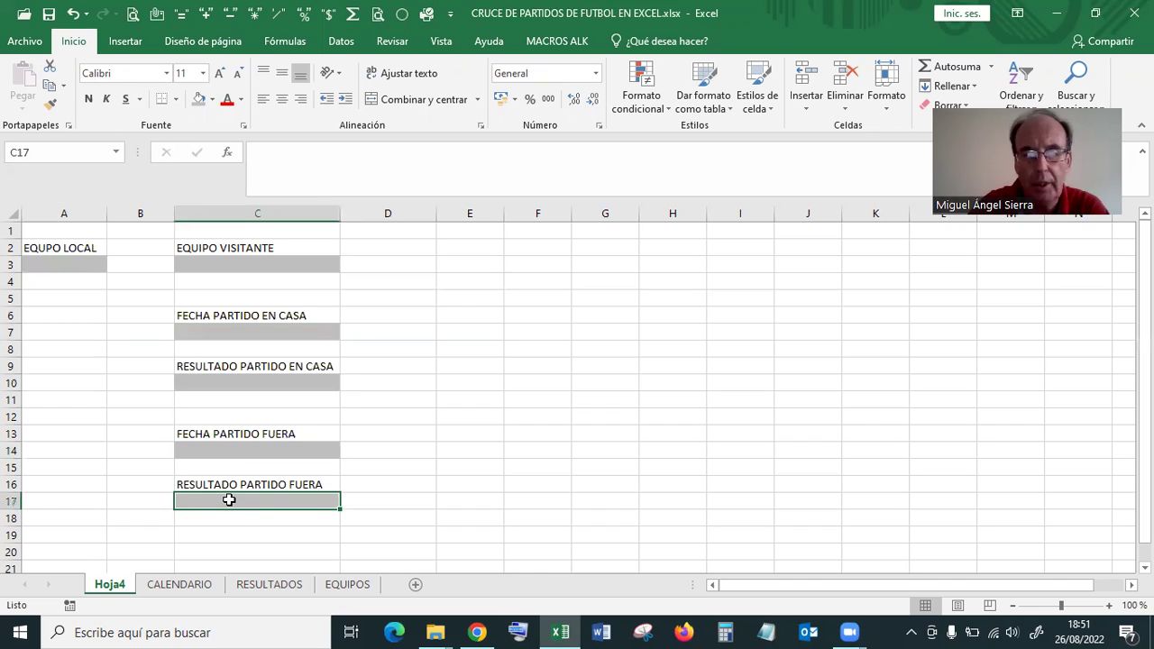
- On CALENDARIO, point out home teams in column A and away teams across the header row
click(169, 586)
click(77, 286)
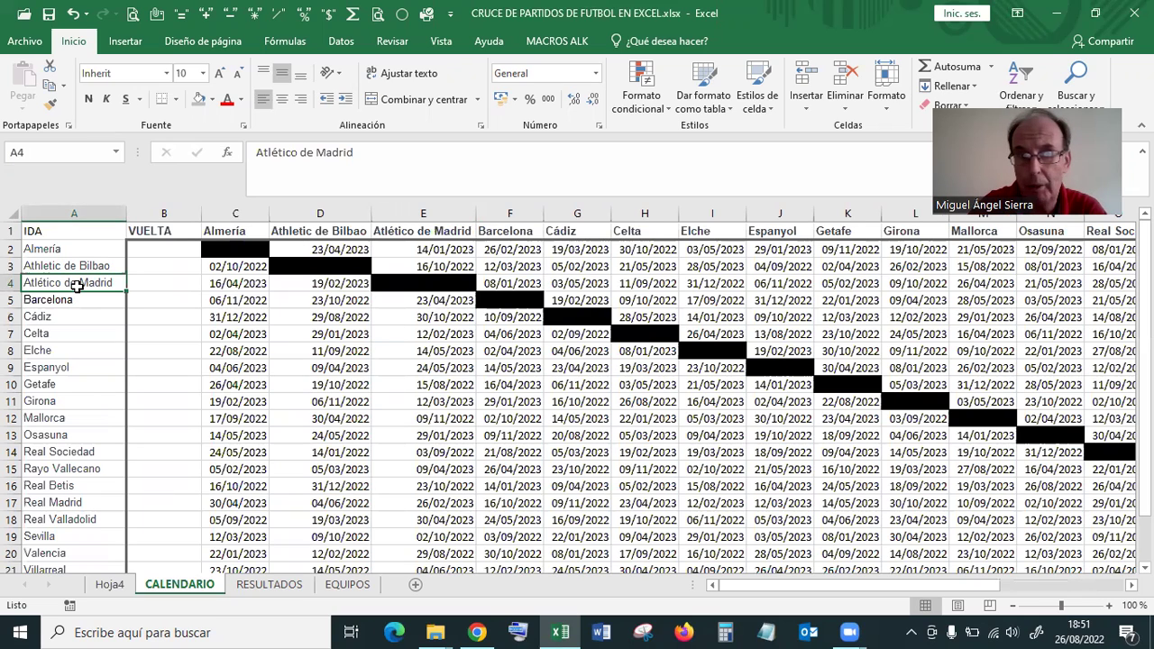
click(70, 248)
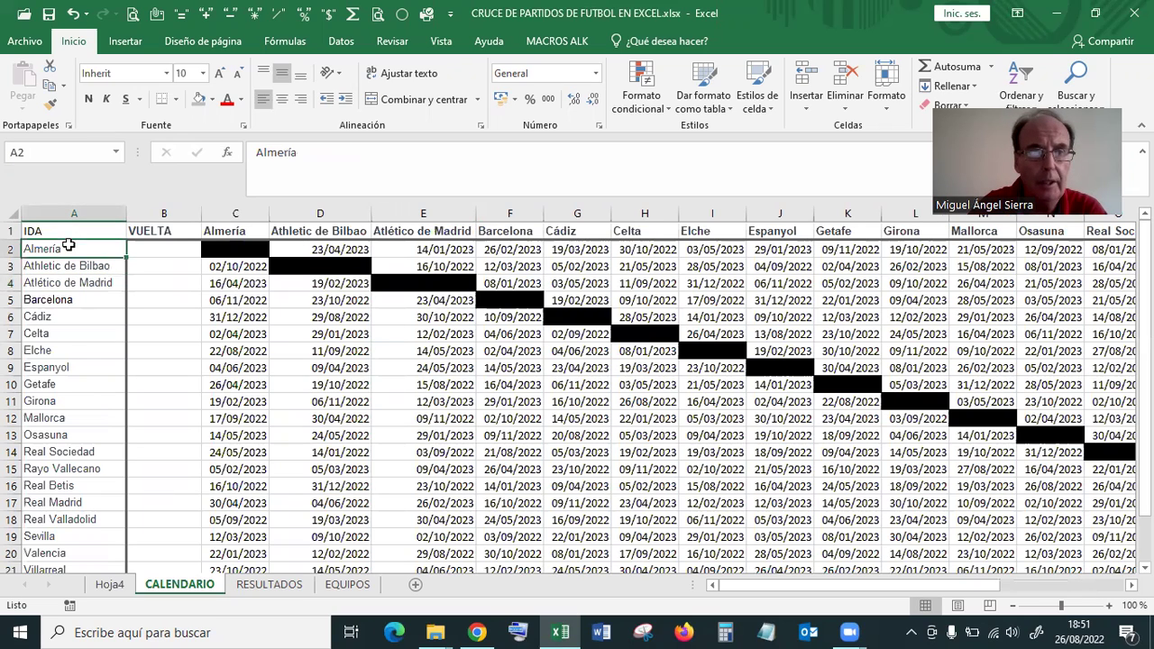
click(67, 356)
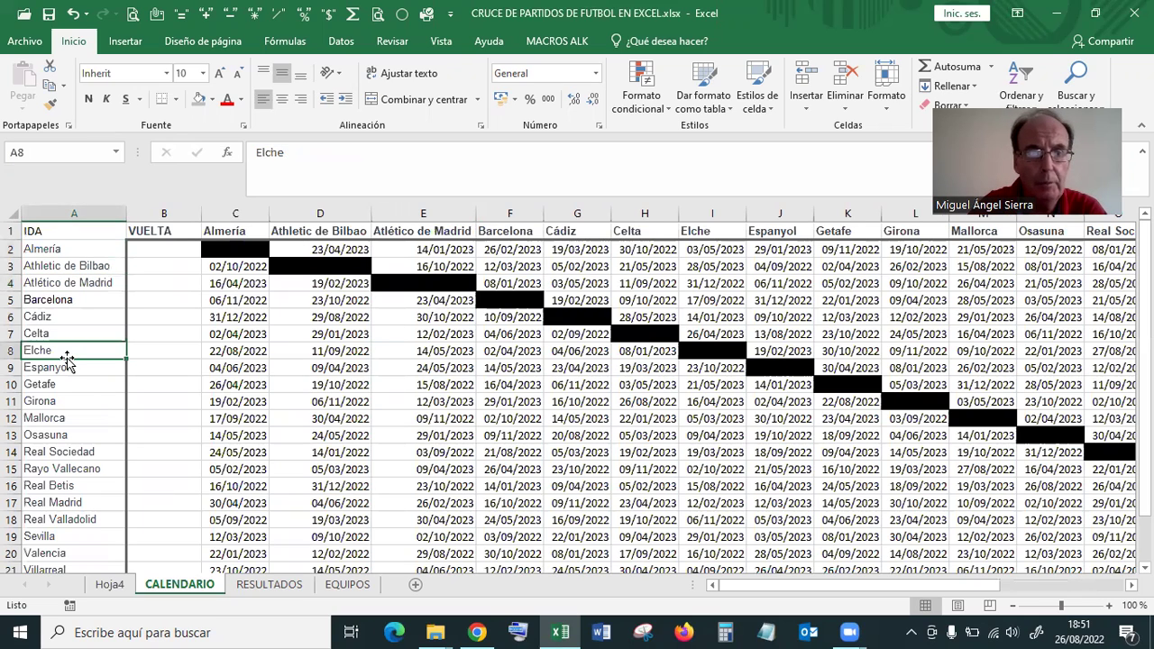
click(236, 231)
click(320, 230)
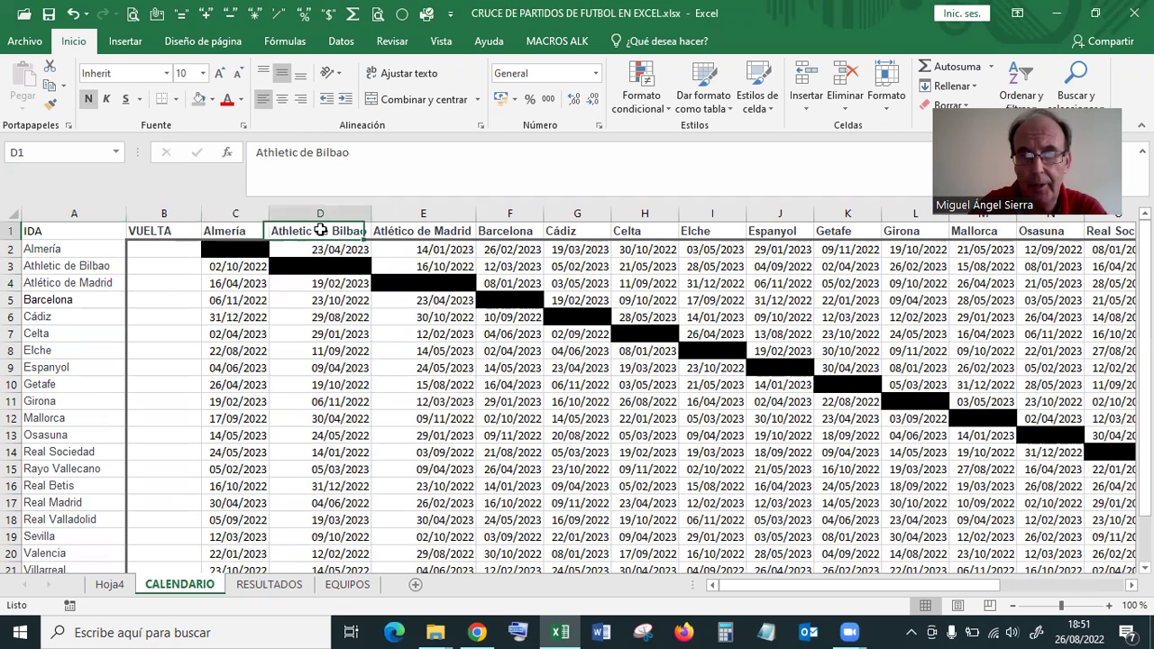
click(56, 332)
click(40, 353)
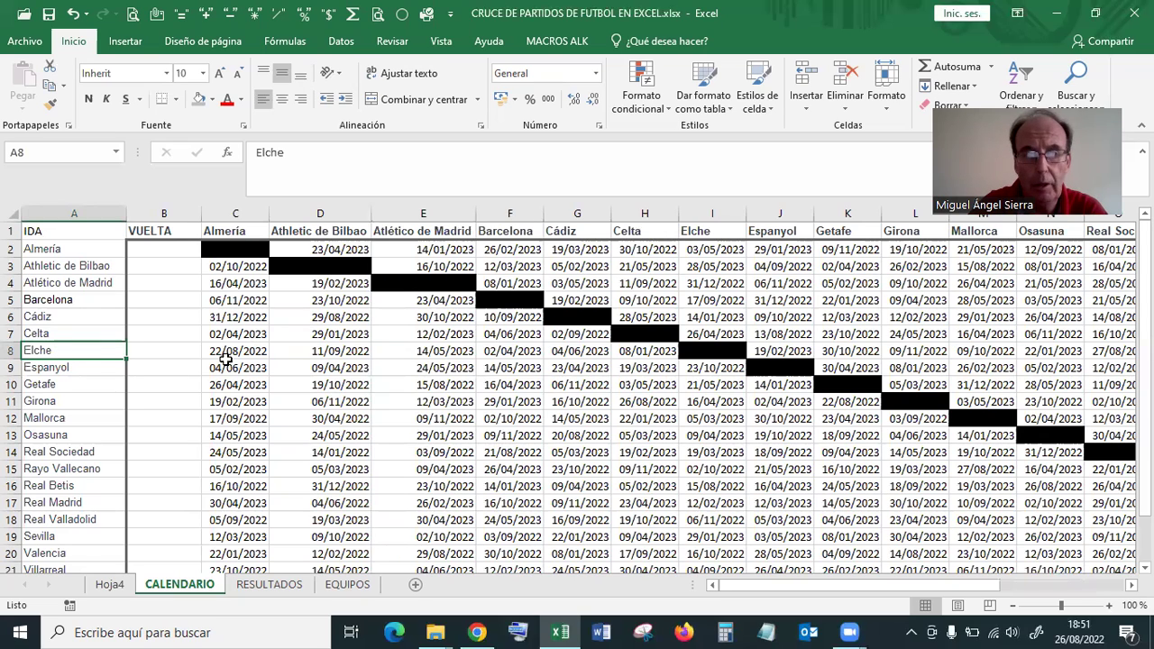
- Show Elche's match dates against Athletic de Bilbao, Atlético de Madrid and Barcelona
click(329, 351)
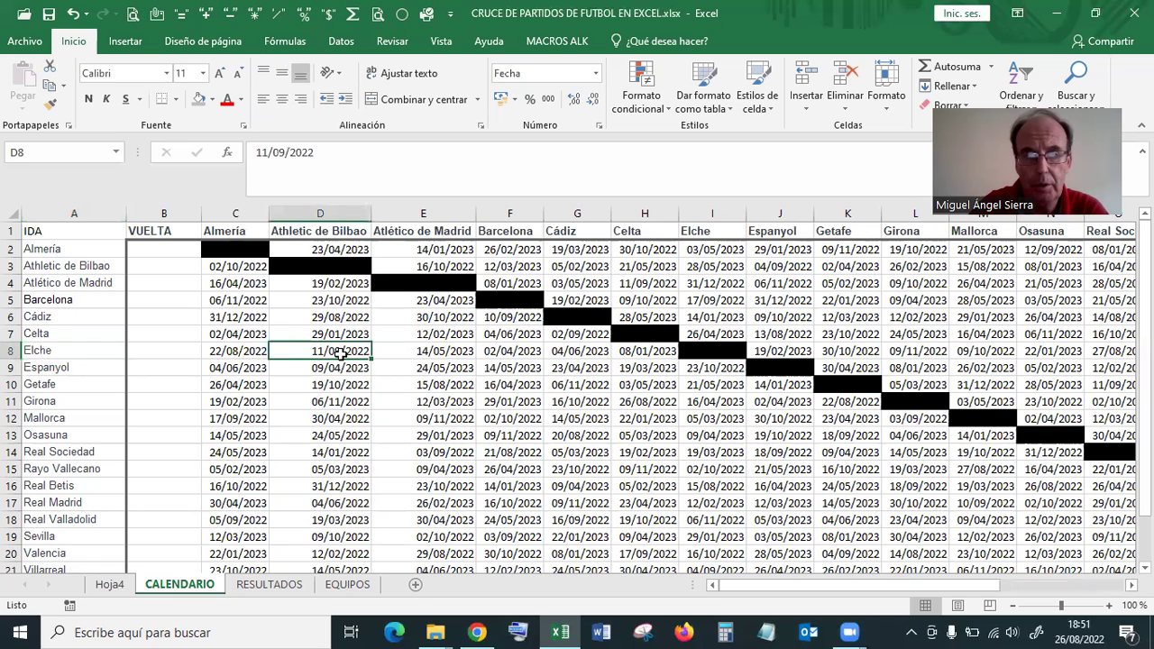
click(426, 350)
click(518, 356)
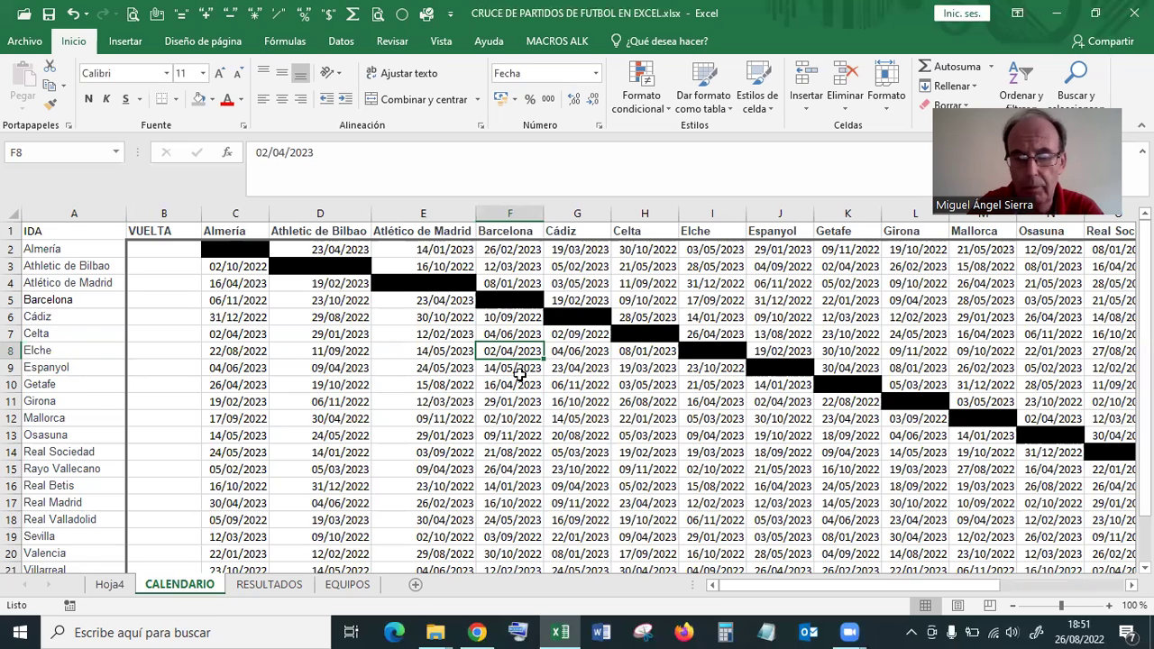
click(268, 587)
- Show the 1-1 Elche–Almería and 0-3 E10 scores, then jump along Celta's results row
click(246, 348)
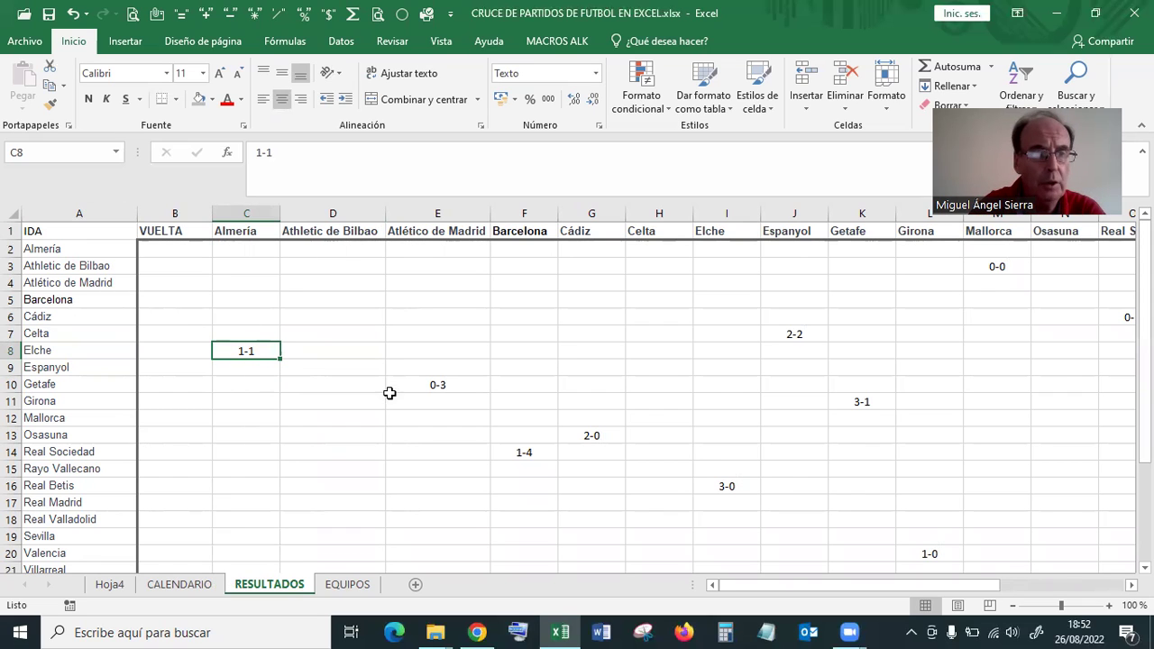
click(438, 382)
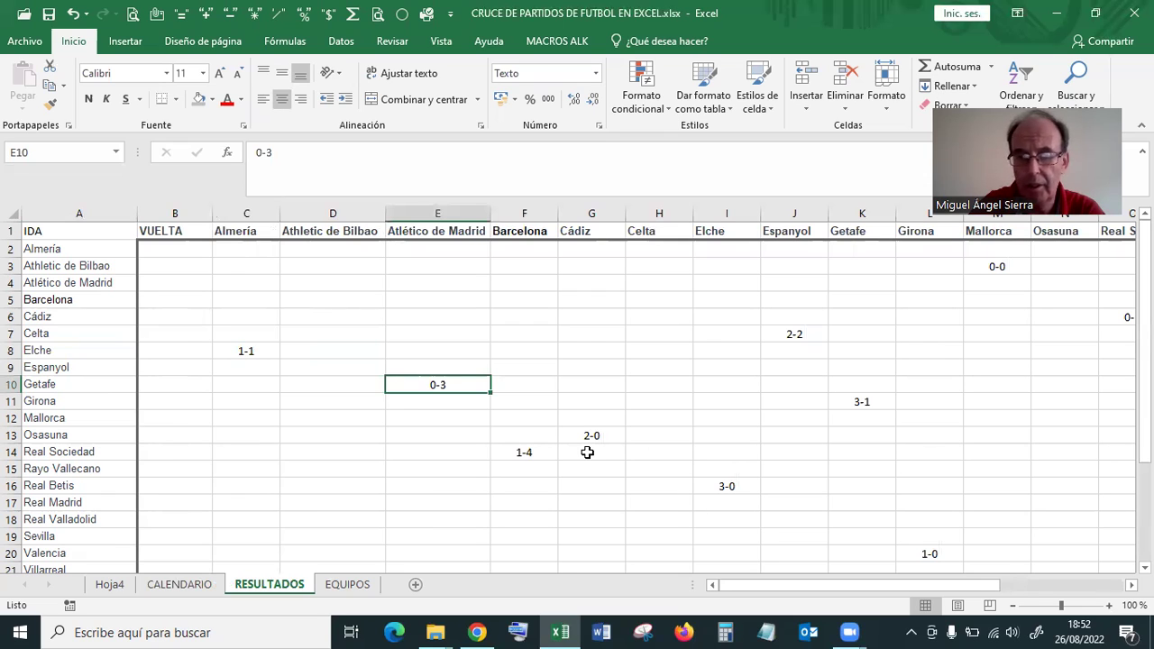
click(187, 333)
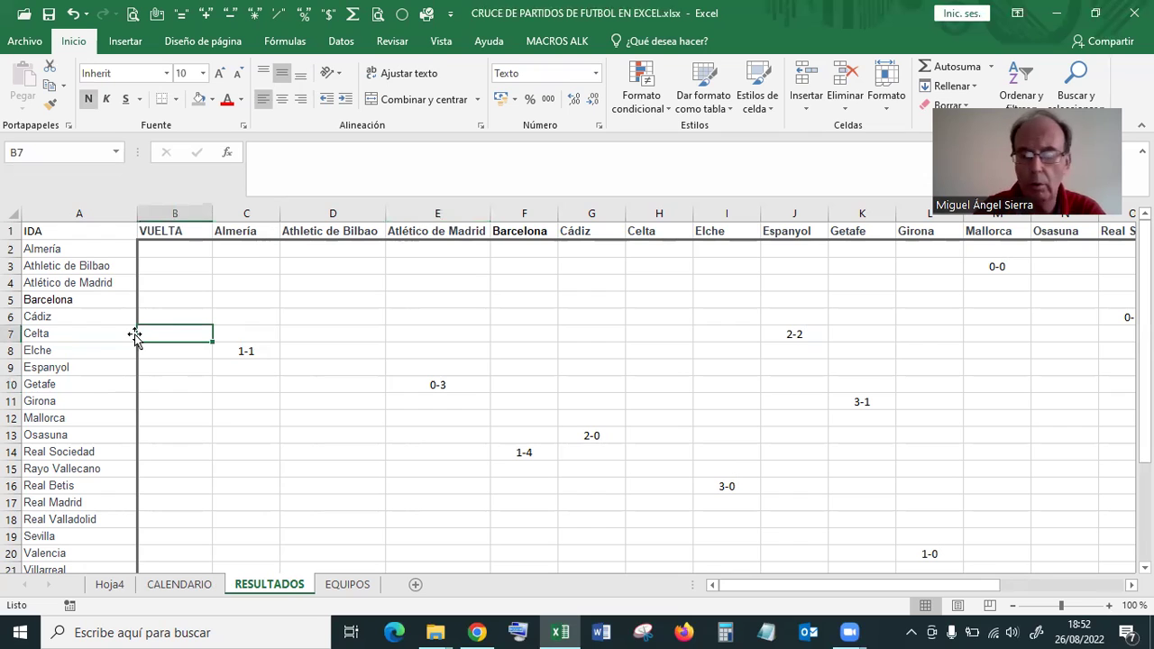
key(ctrl+Right)
key(ctrl+Right)
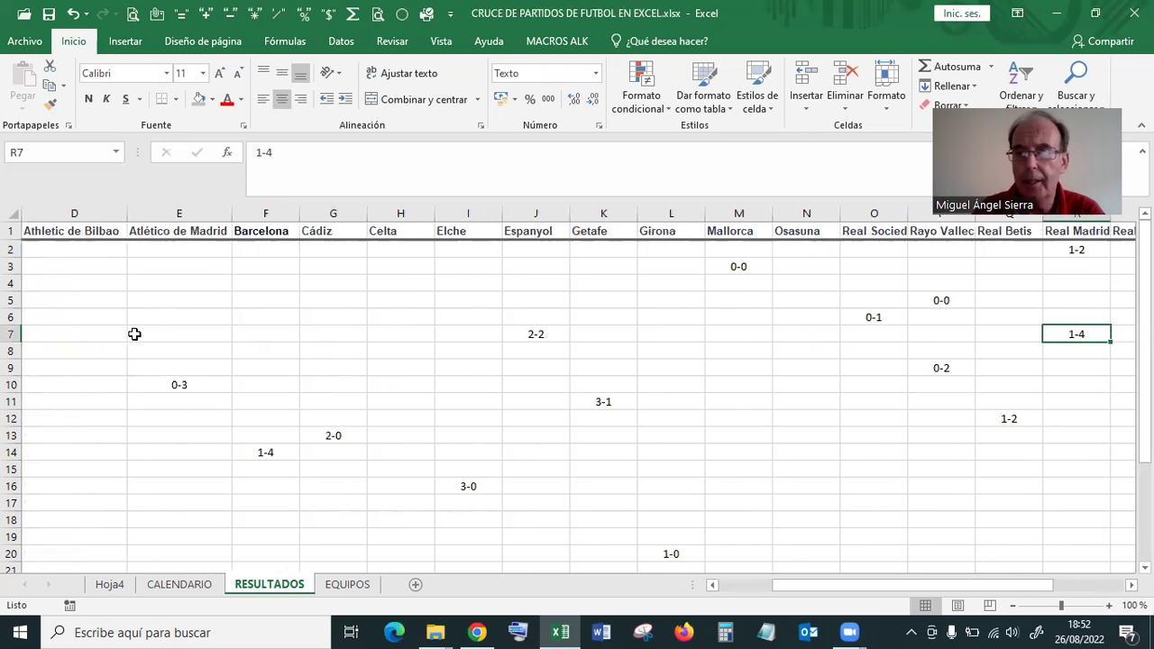
key(ctrl+Left)
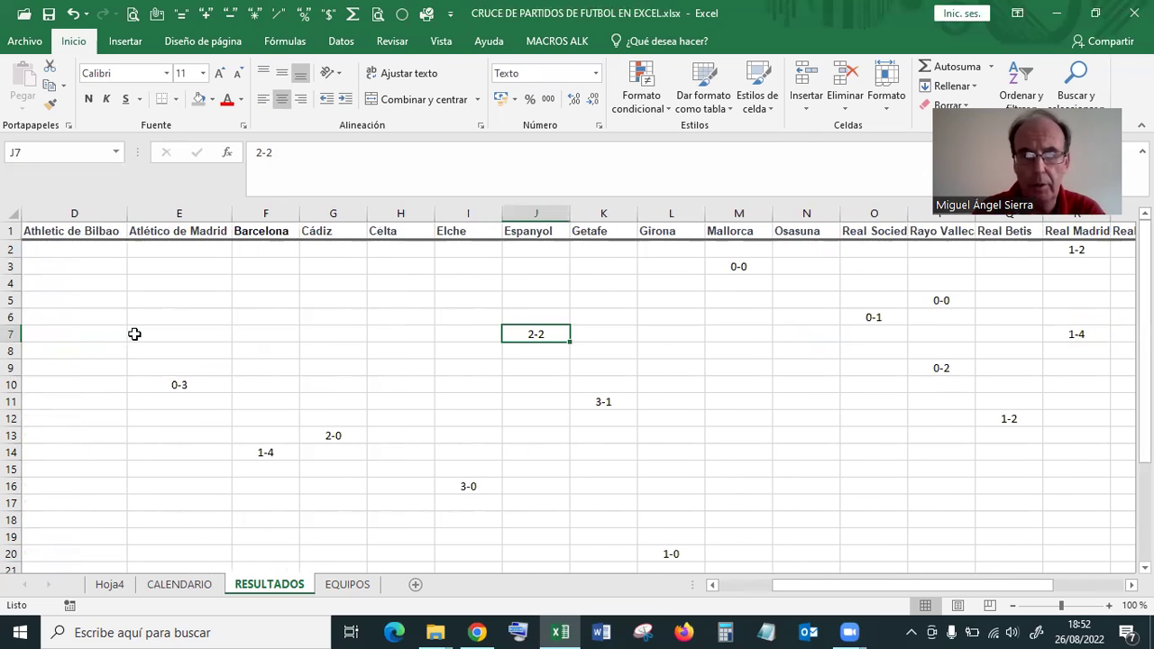
key(ctrl+Left)
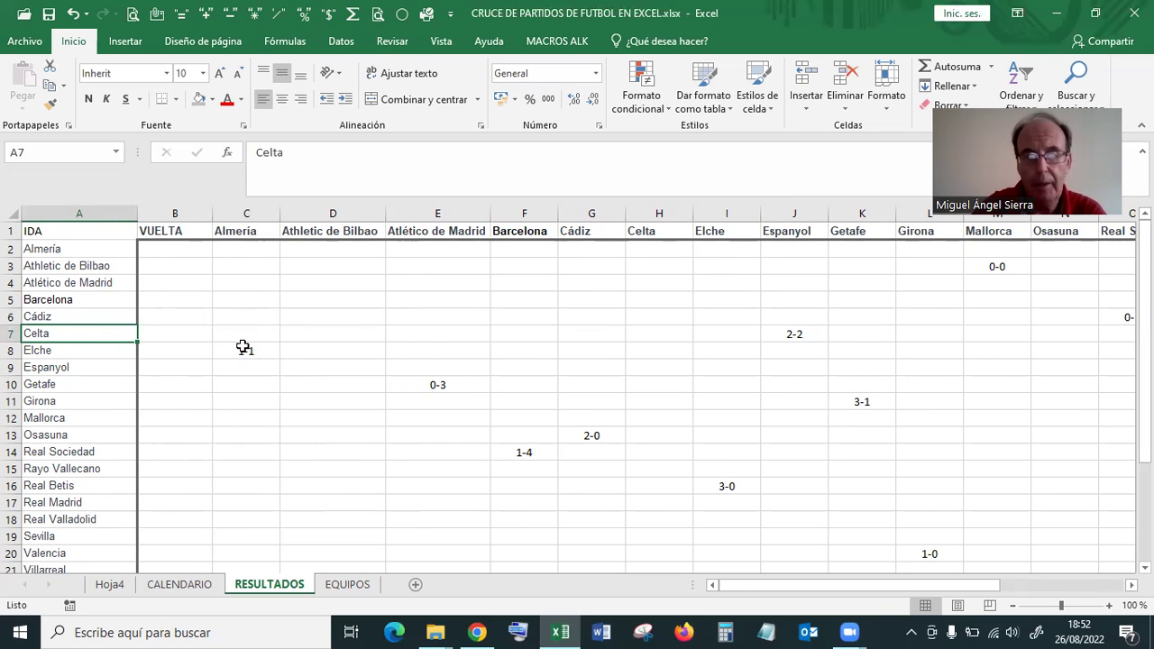
- Compare scored cells C8 and E10 with empty unplayed-match cells such as C5
click(245, 350)
click(436, 384)
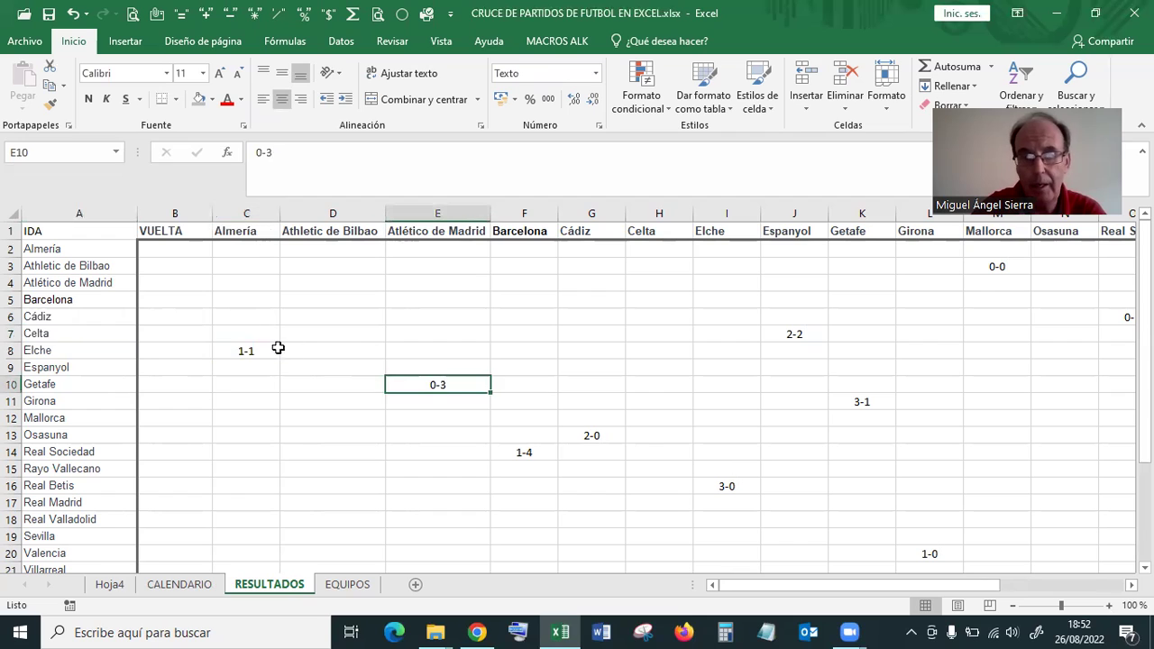
click(252, 350)
click(256, 322)
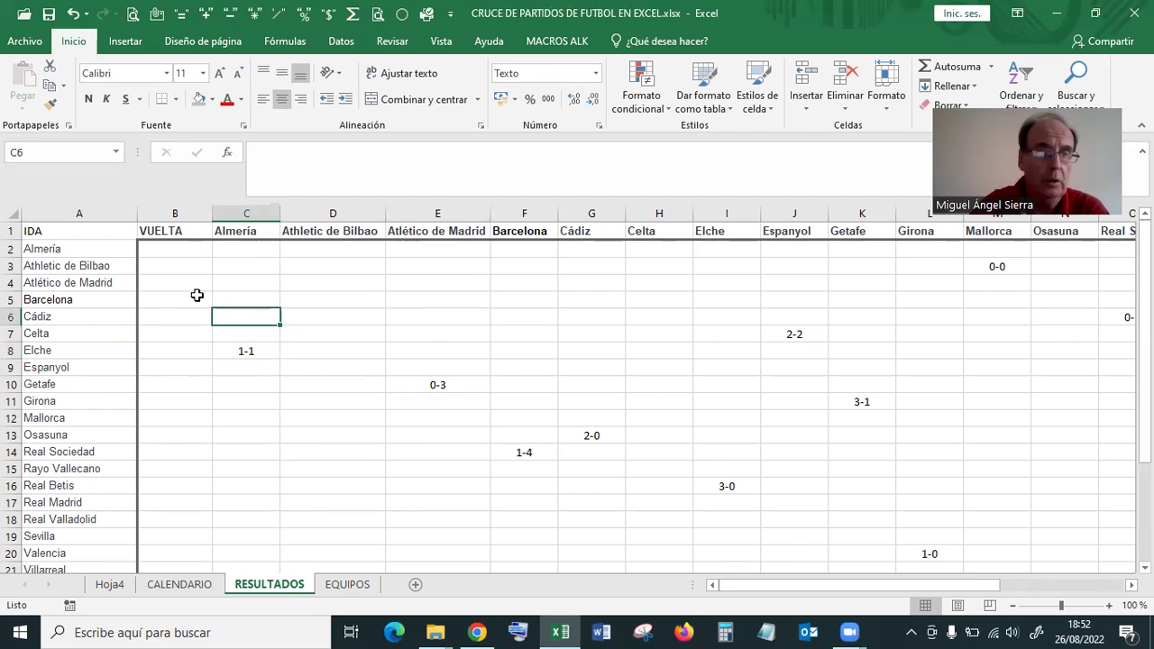
click(260, 297)
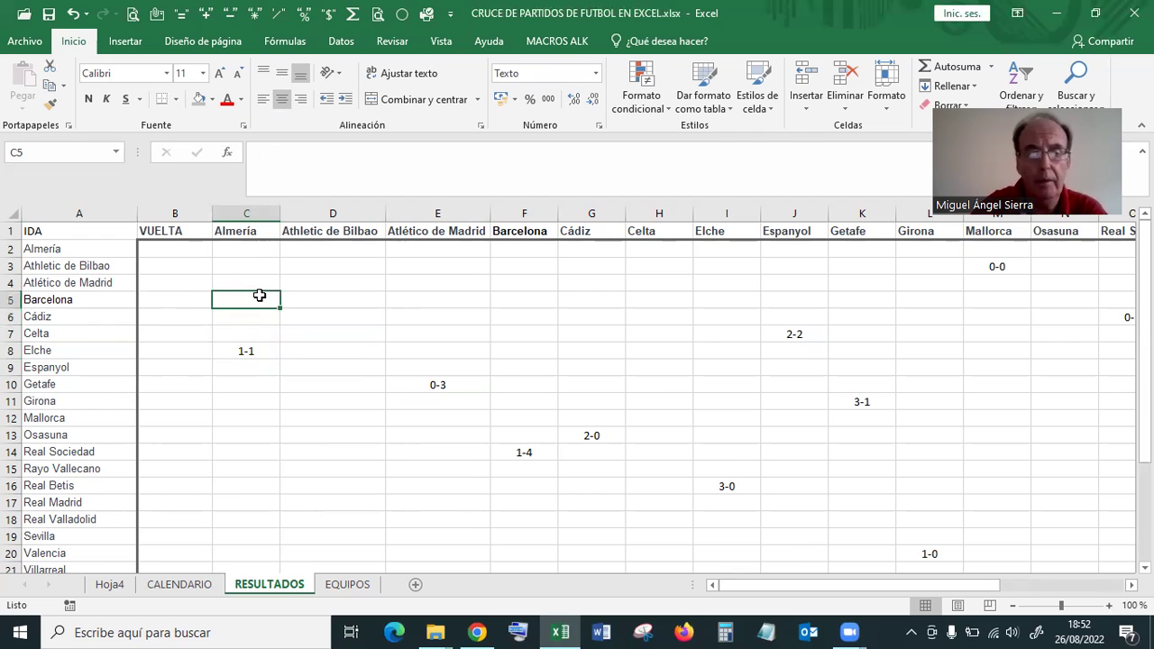
click(179, 584)
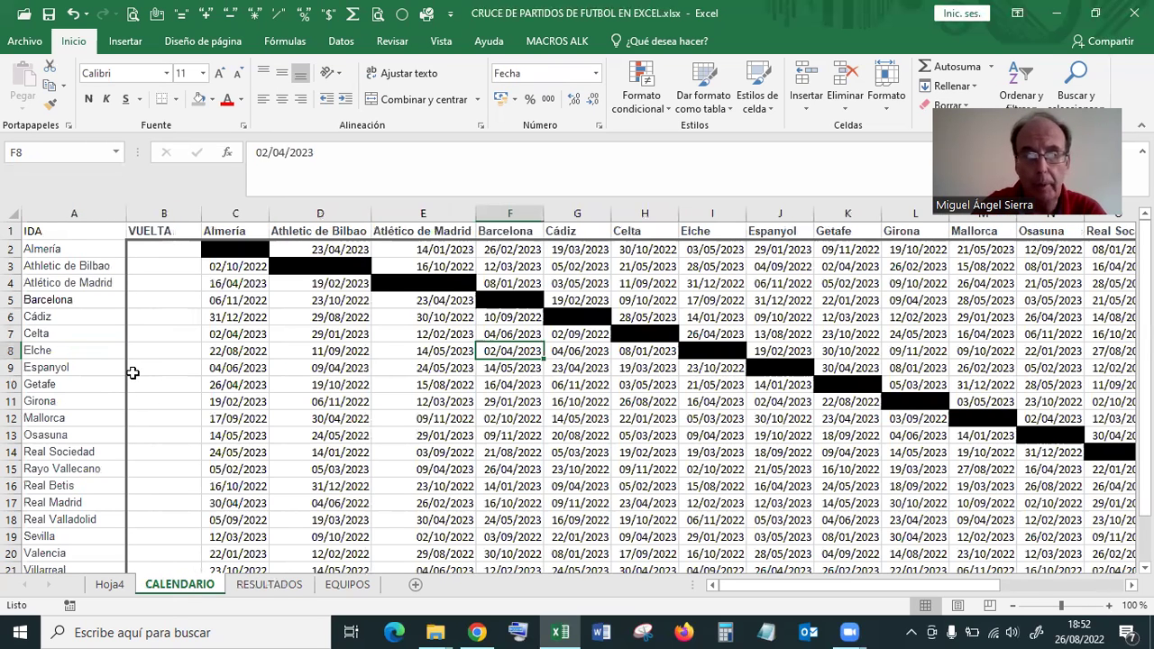
- On CALENDARIO, find the Getafe vs Atlético de Madrid date and browse Celta's match dates
click(74, 382)
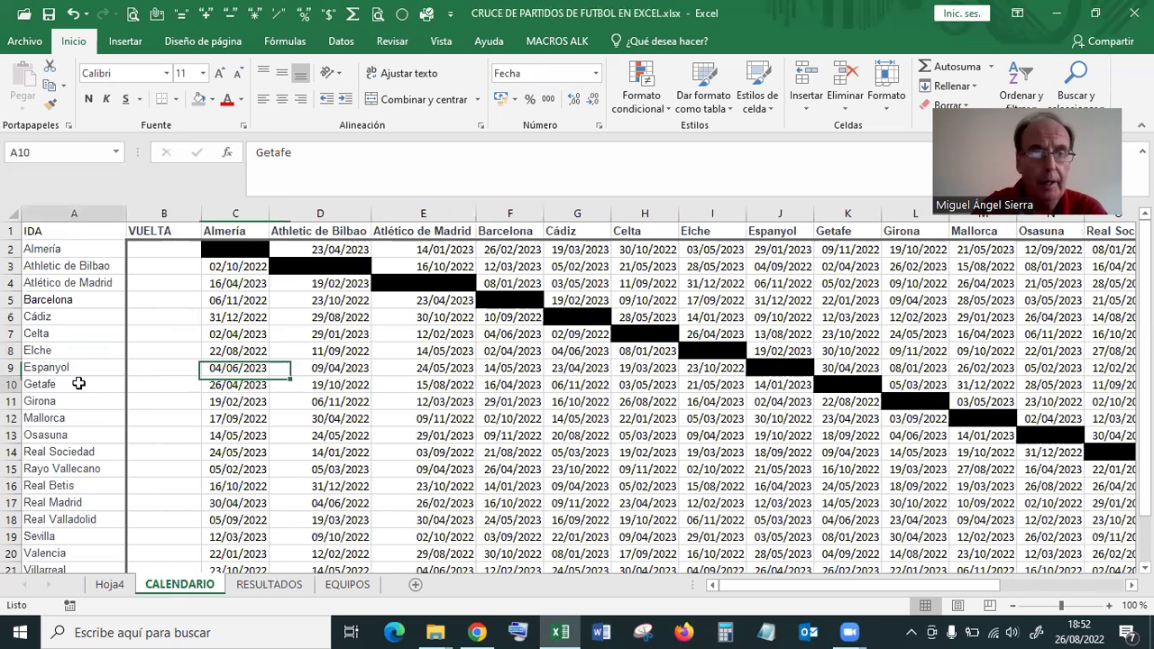
click(442, 384)
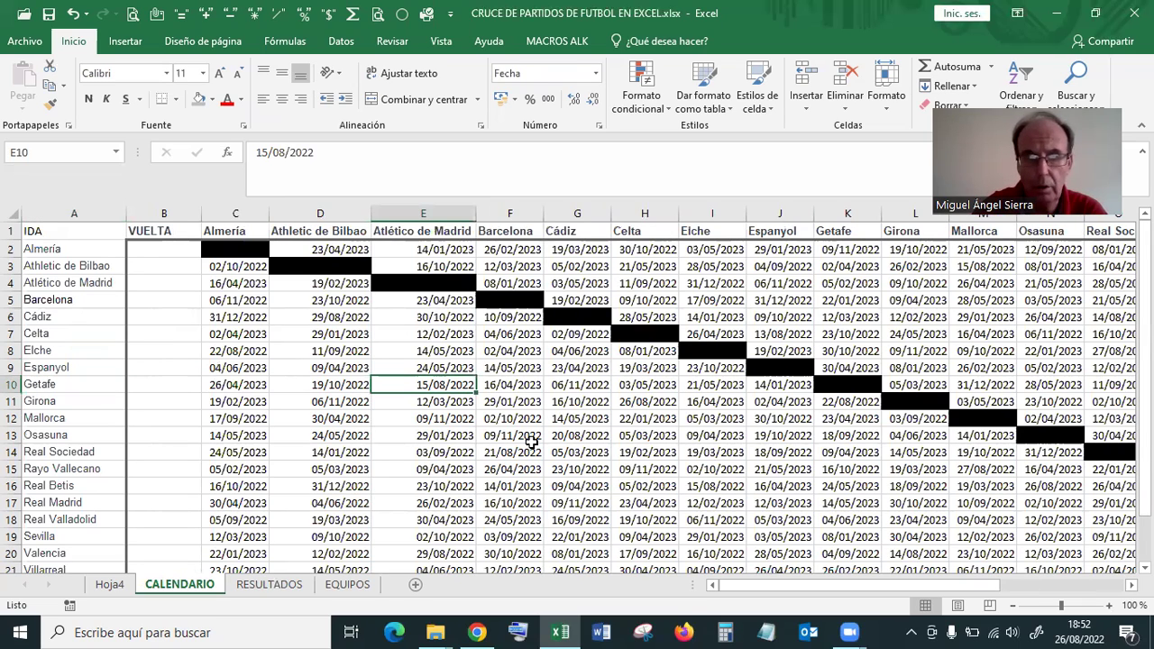
click(336, 335)
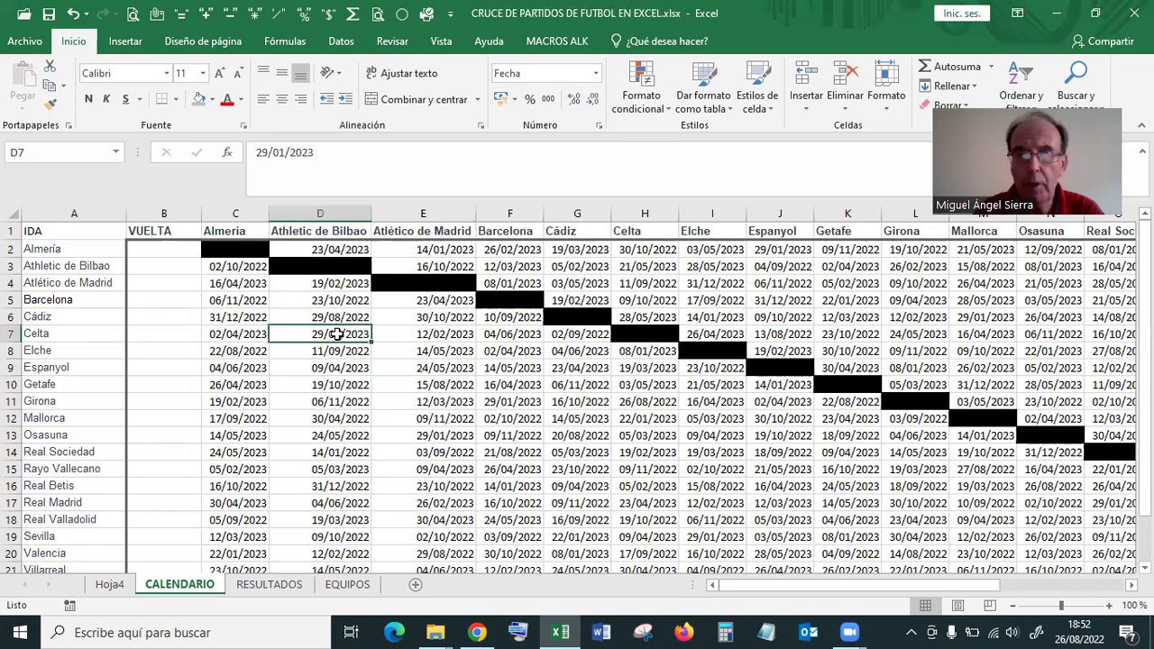
key(Right)
key(Right)
key(Right)
key(ctrl+Right)
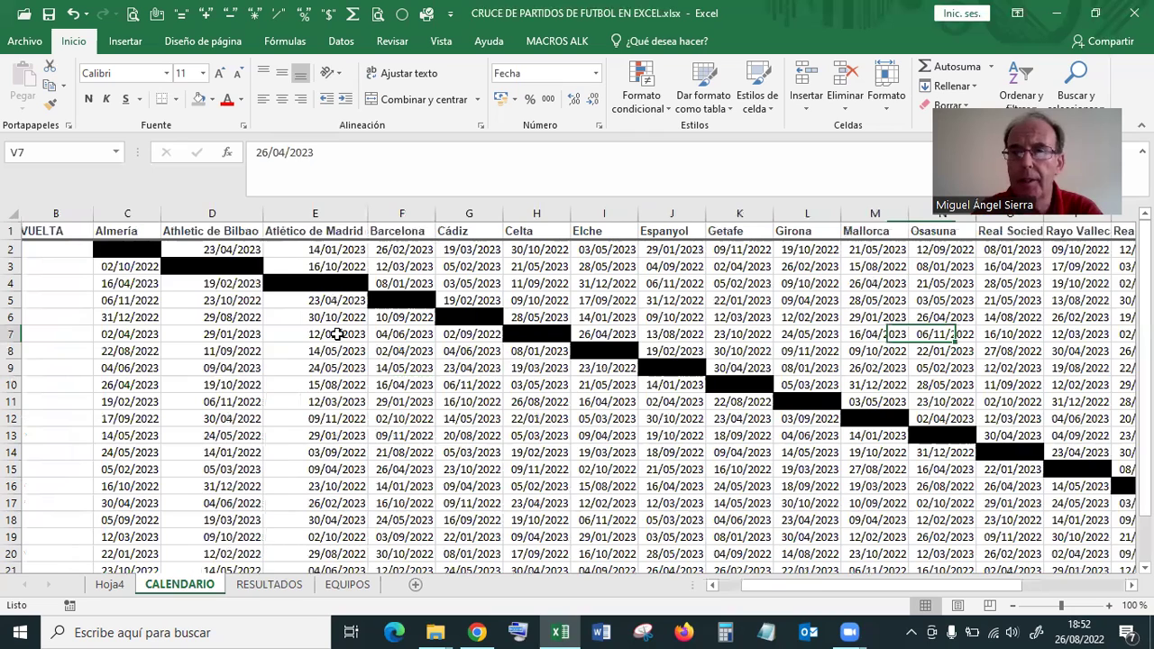
key(Left)
key(Left)
key(Left)
key(Left)
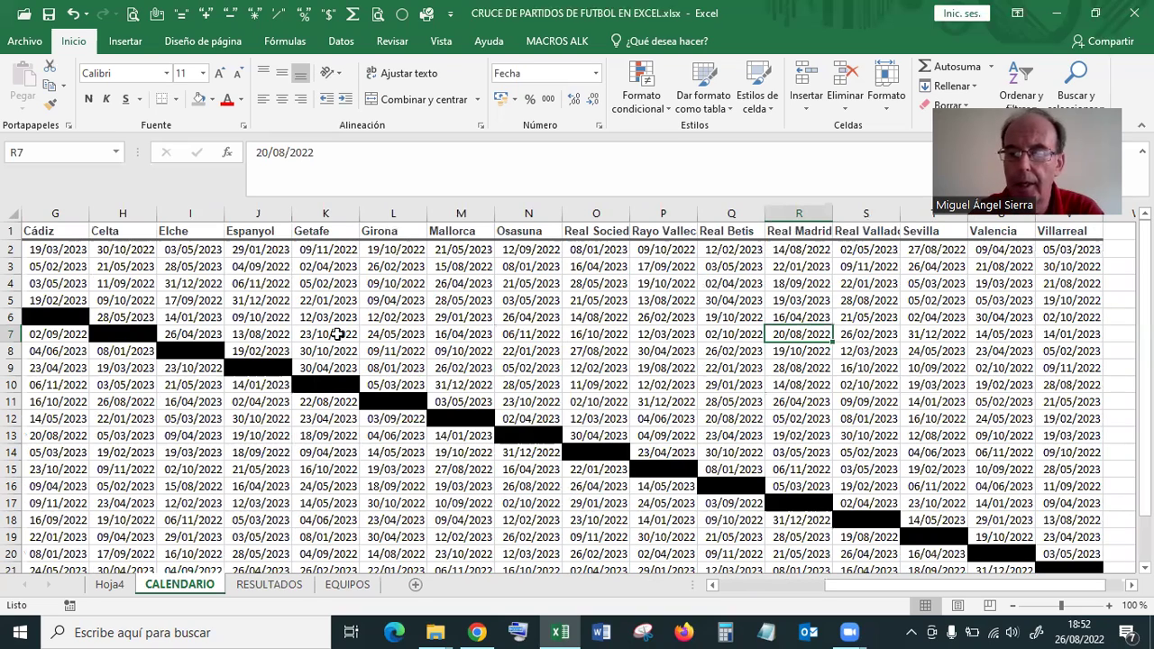
key(Home)
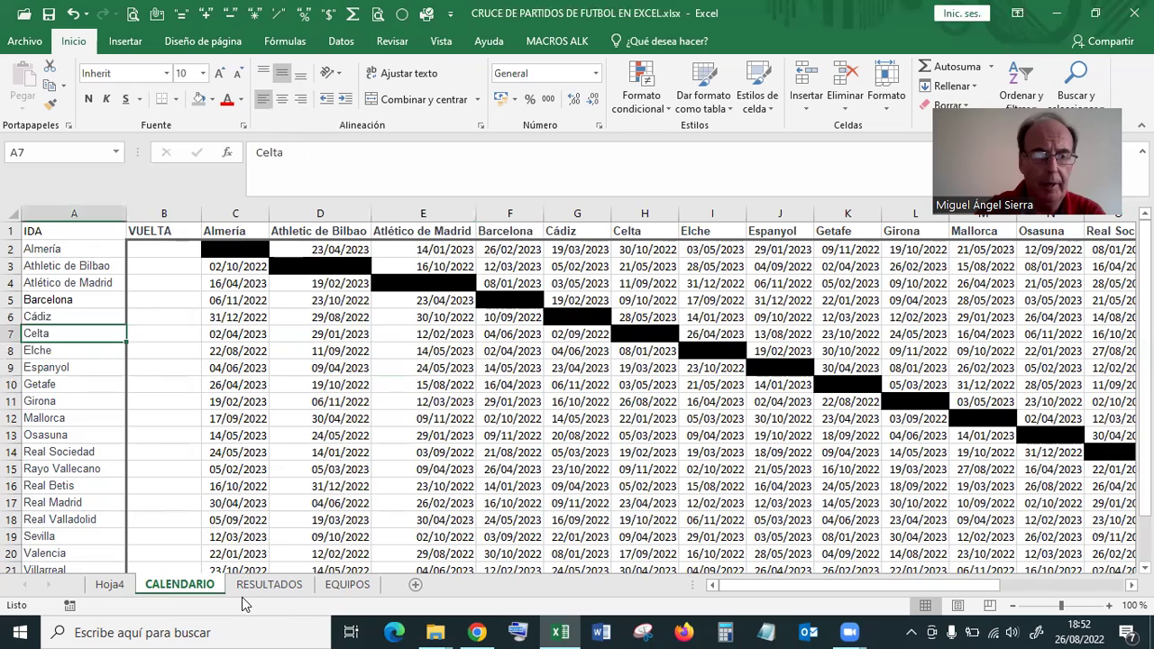
- Check the EQUIPOS team list runs from Almería to Villarreal in row 21
click(345, 584)
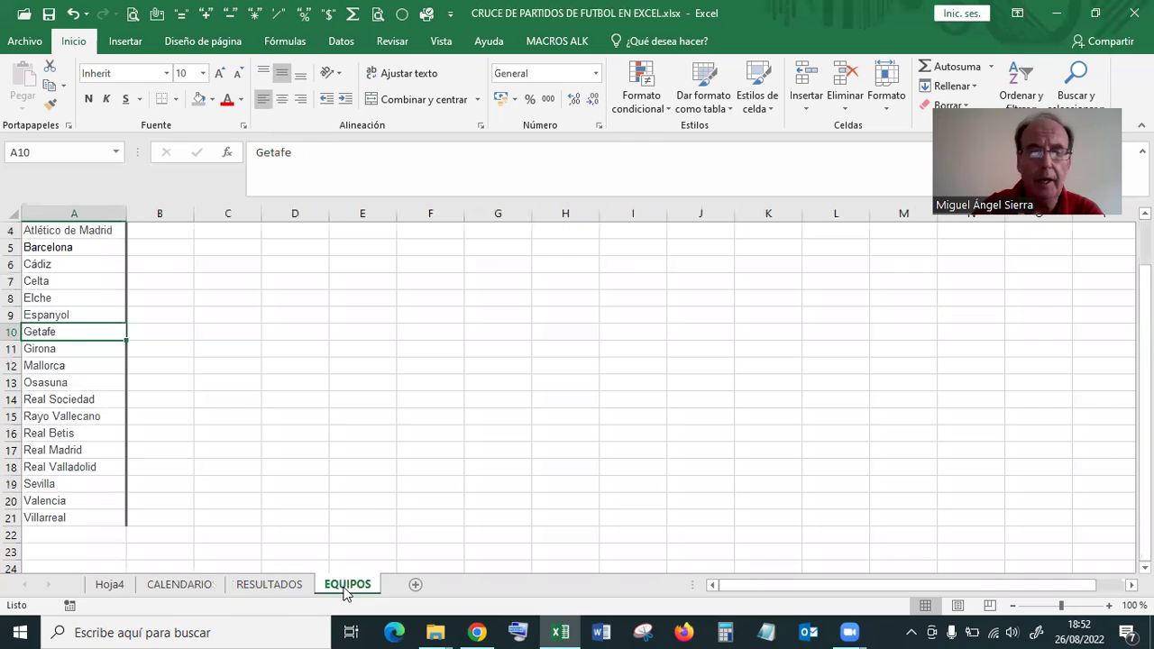
click(177, 261)
scroll(86, 266, up, 1)
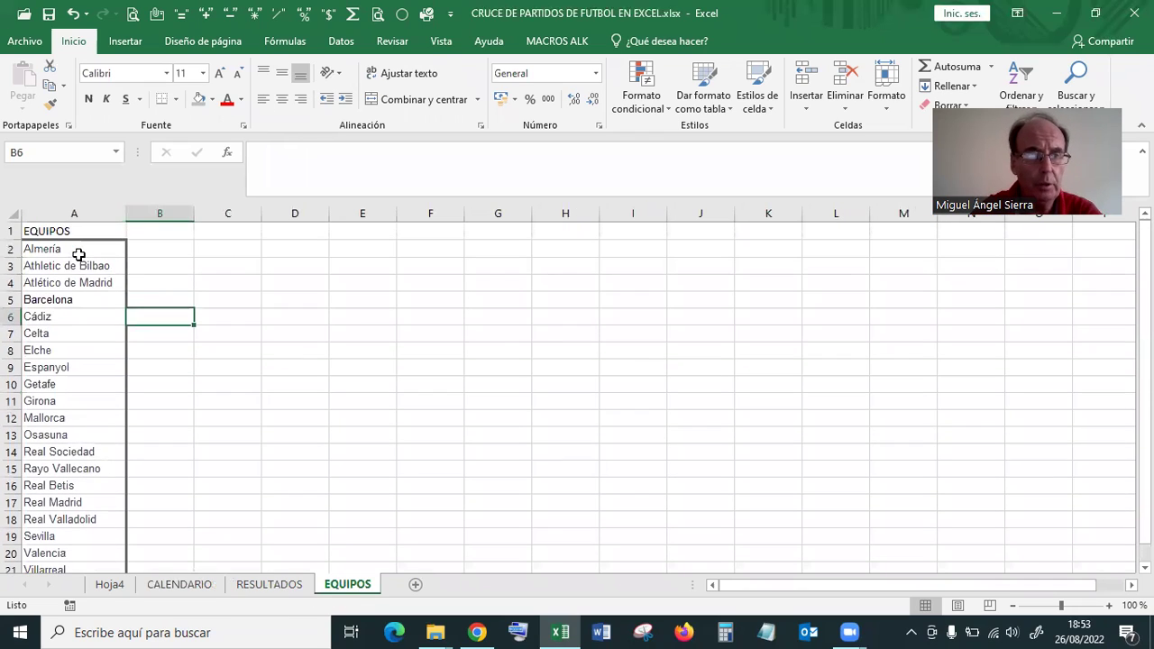
click(80, 253)
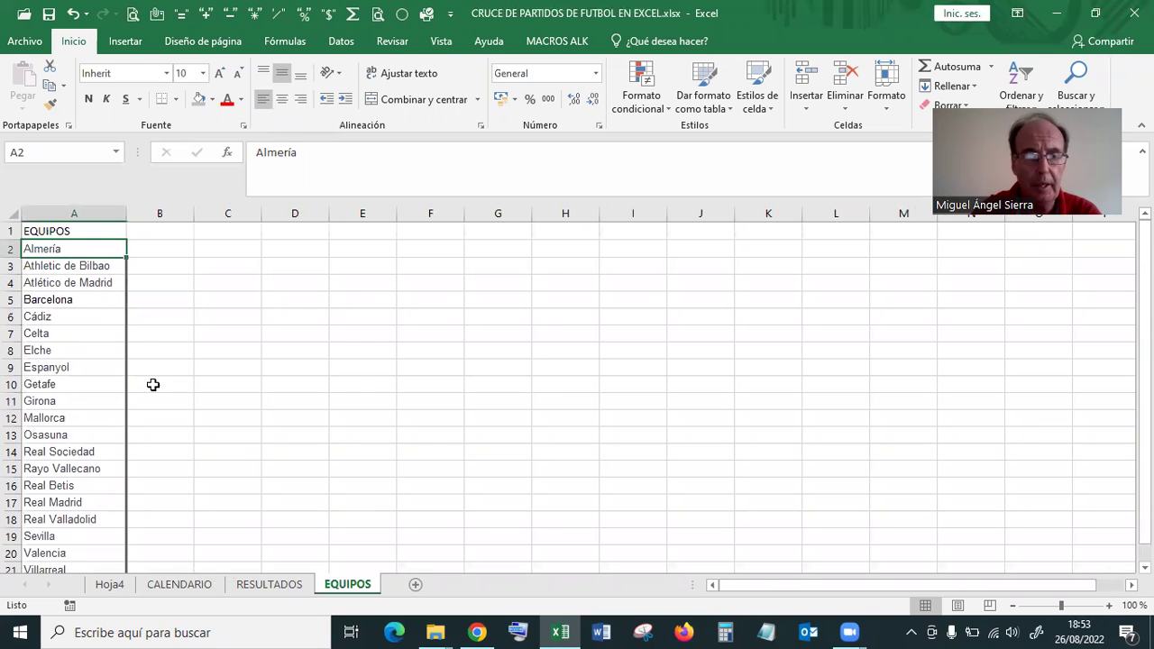
scroll(88, 538, down, 1)
click(80, 514)
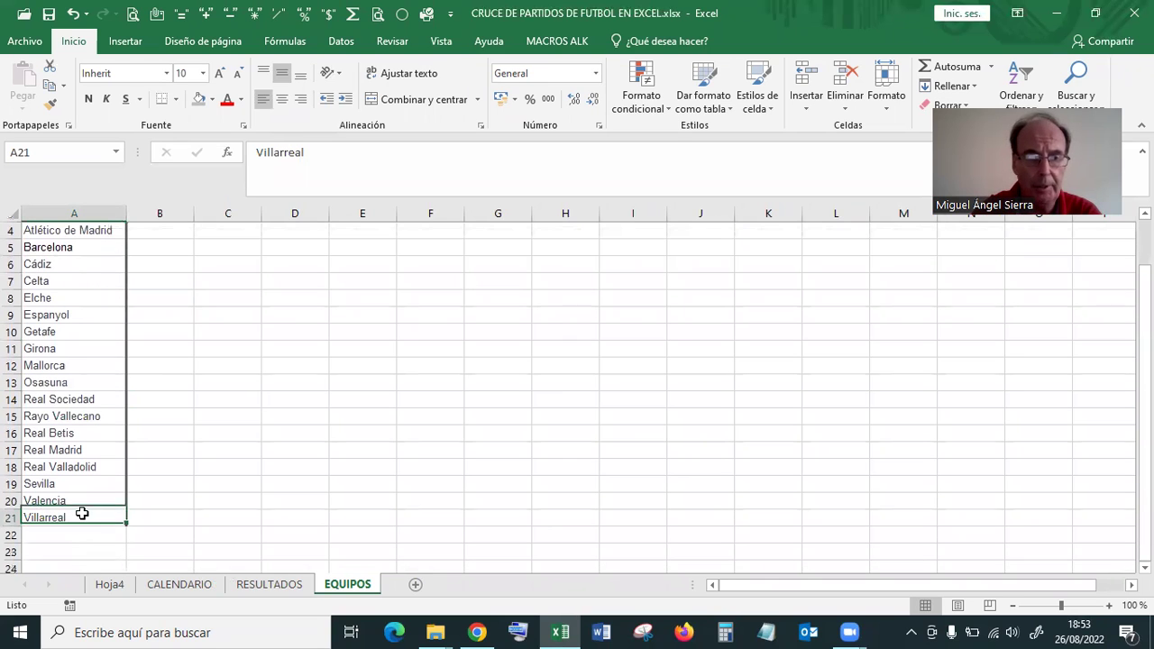
- On Hoja4, select the home and visiting team cells A3 and C3 together
click(110, 585)
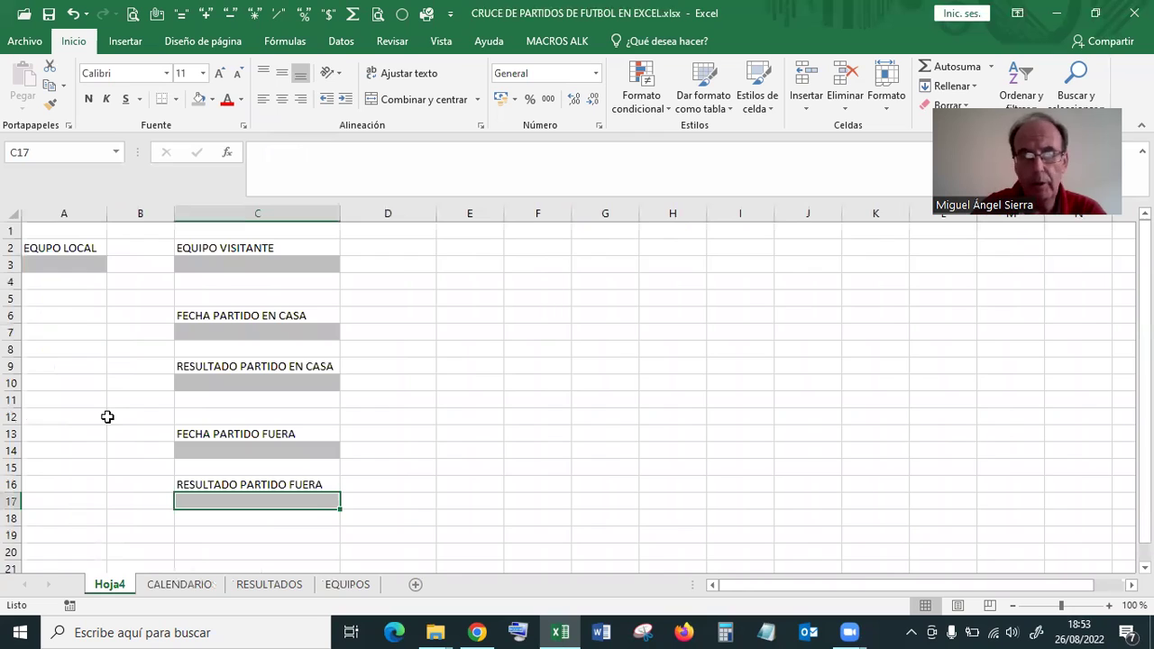
click(76, 264)
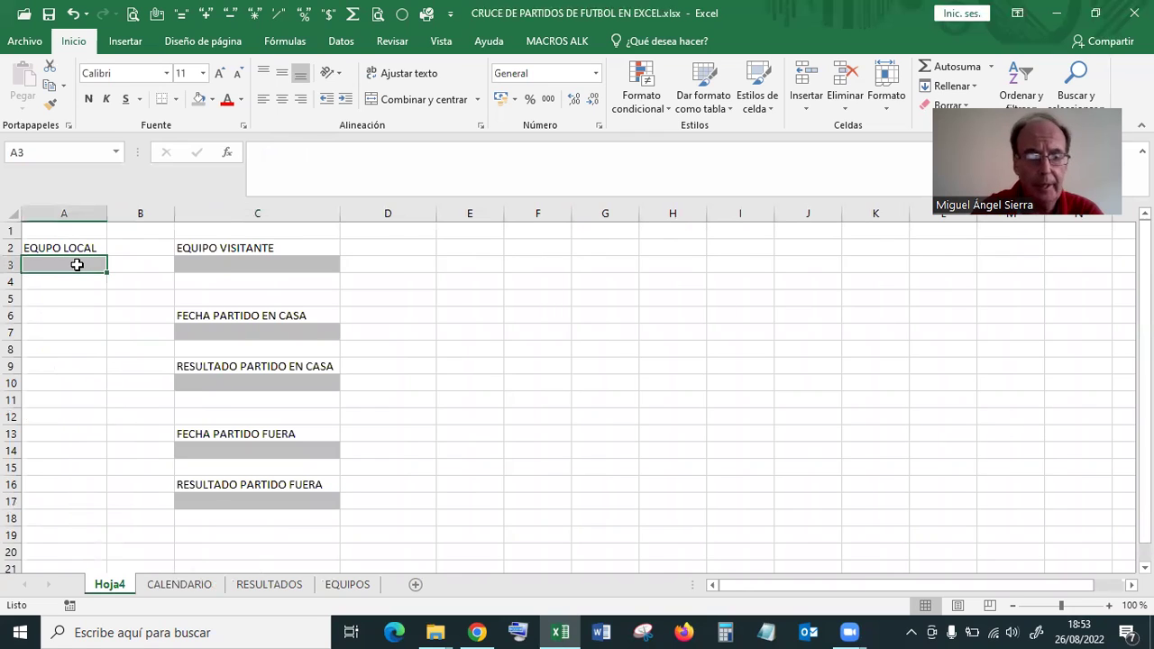
click(138, 291)
click(89, 262)
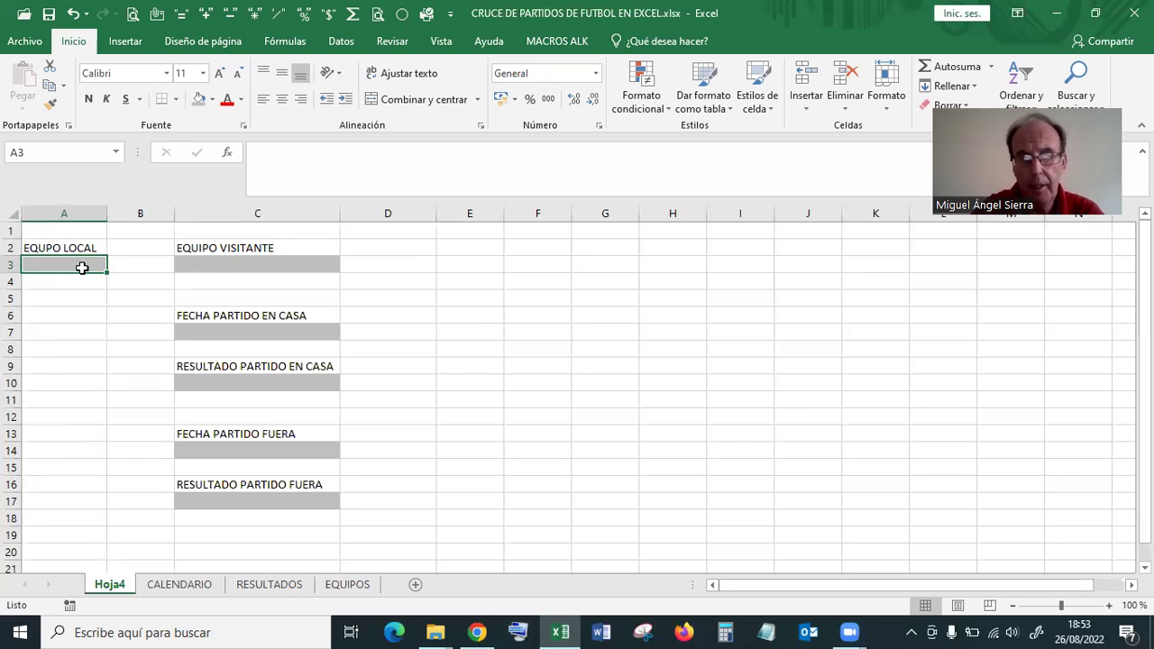
click(263, 267)
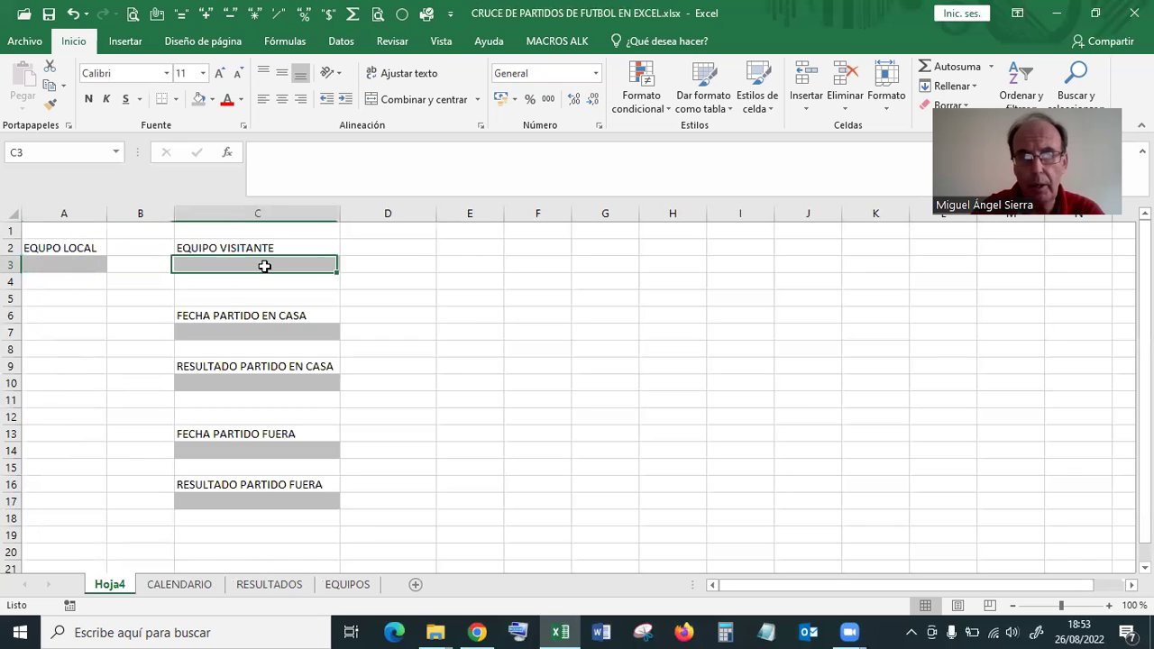
click(92, 266)
ctrl+click(252, 267)
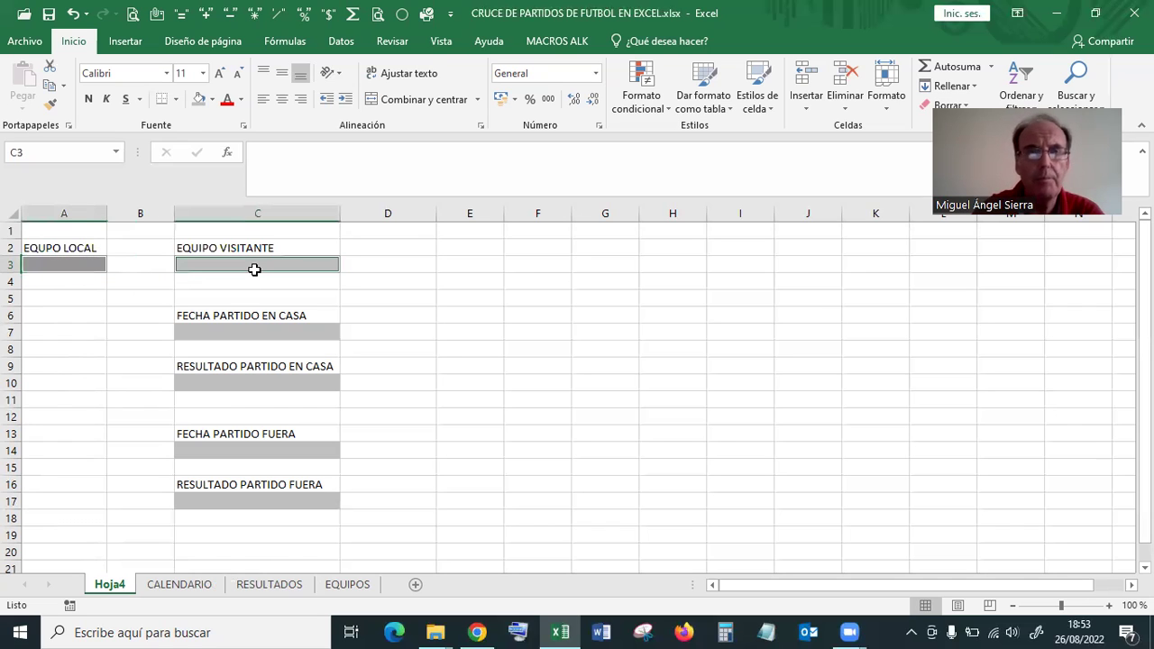
- Apply List data validation to both cells with source =EQUIPOS!$A$2:$A$21
click(341, 41)
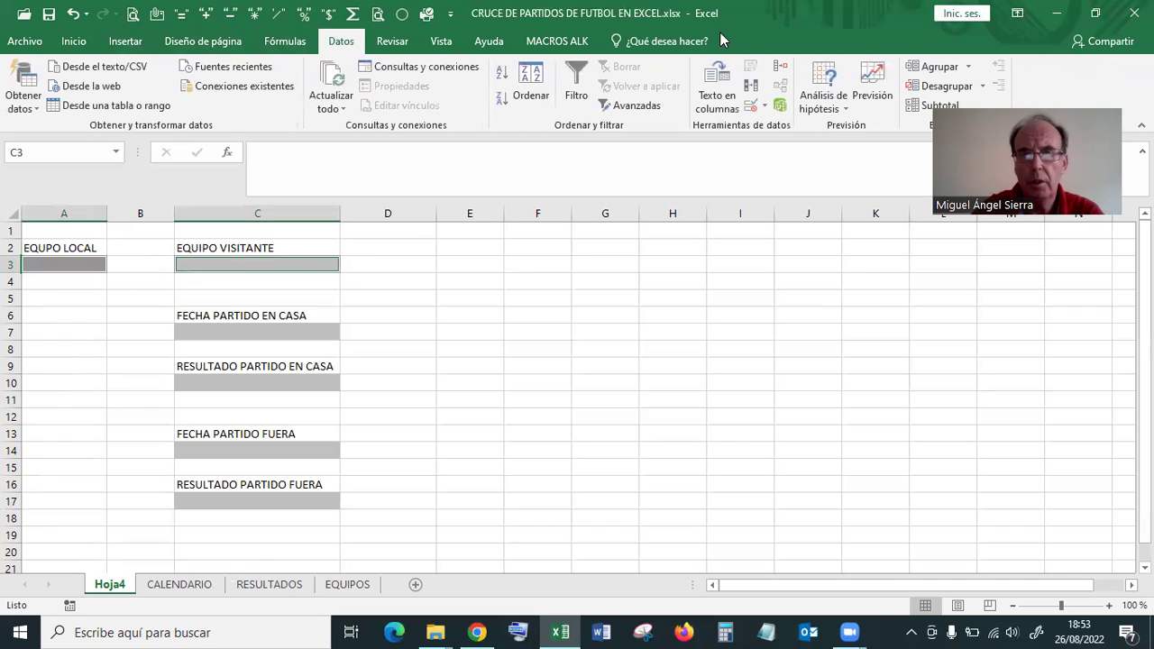
click(765, 106)
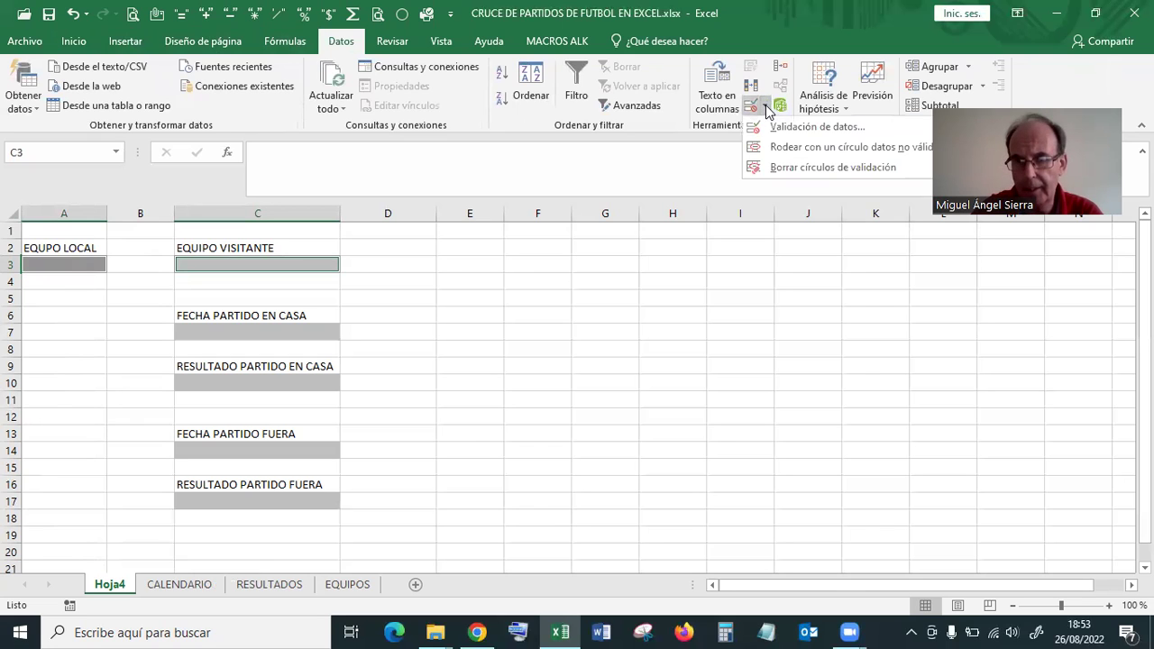
click(777, 127)
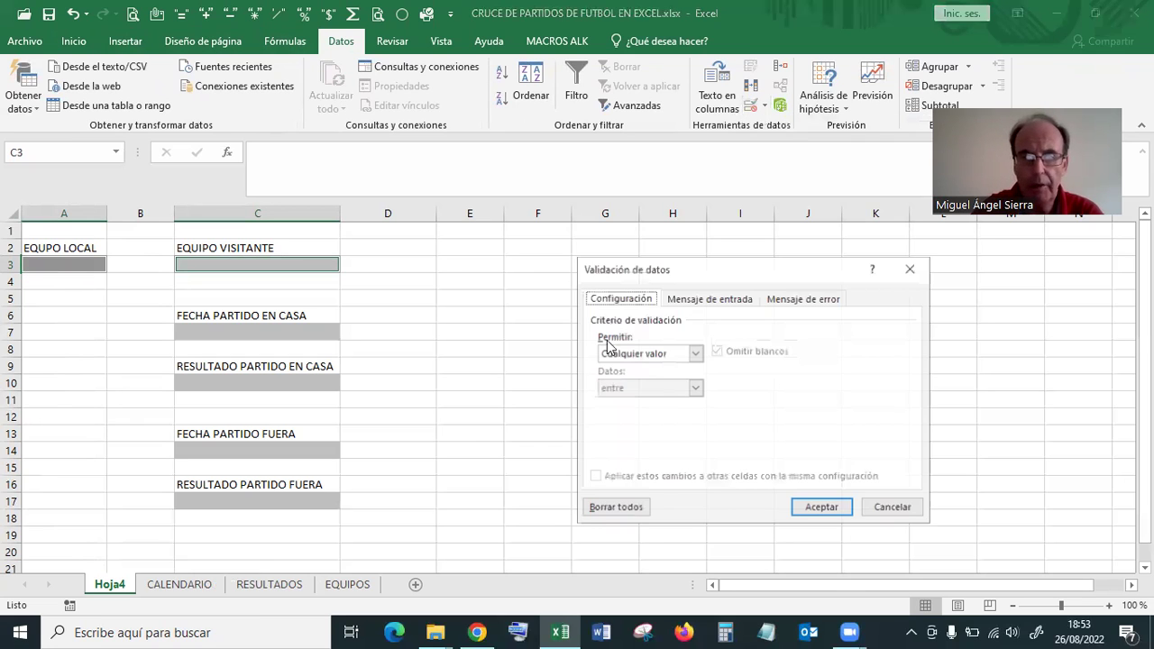
click(695, 352)
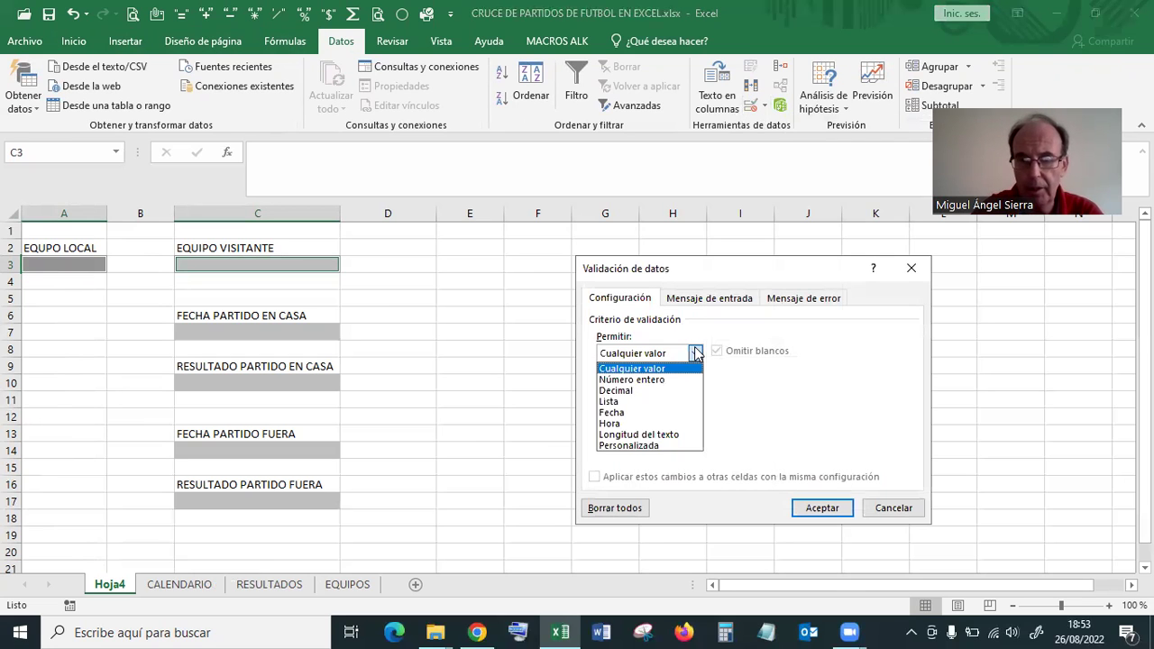
click(651, 402)
click(629, 422)
text(=)
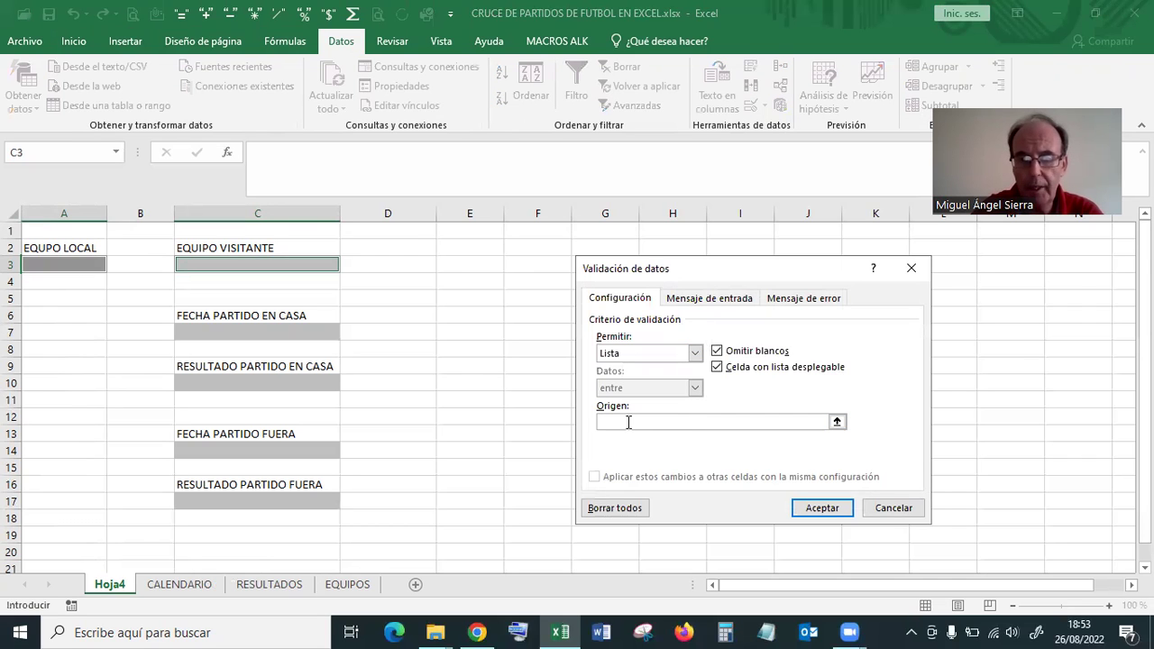
click(348, 584)
scroll(111, 324, up, 1)
click(74, 249)
scroll(123, 370, down, 2)
shift+click(79, 466)
click(823, 509)
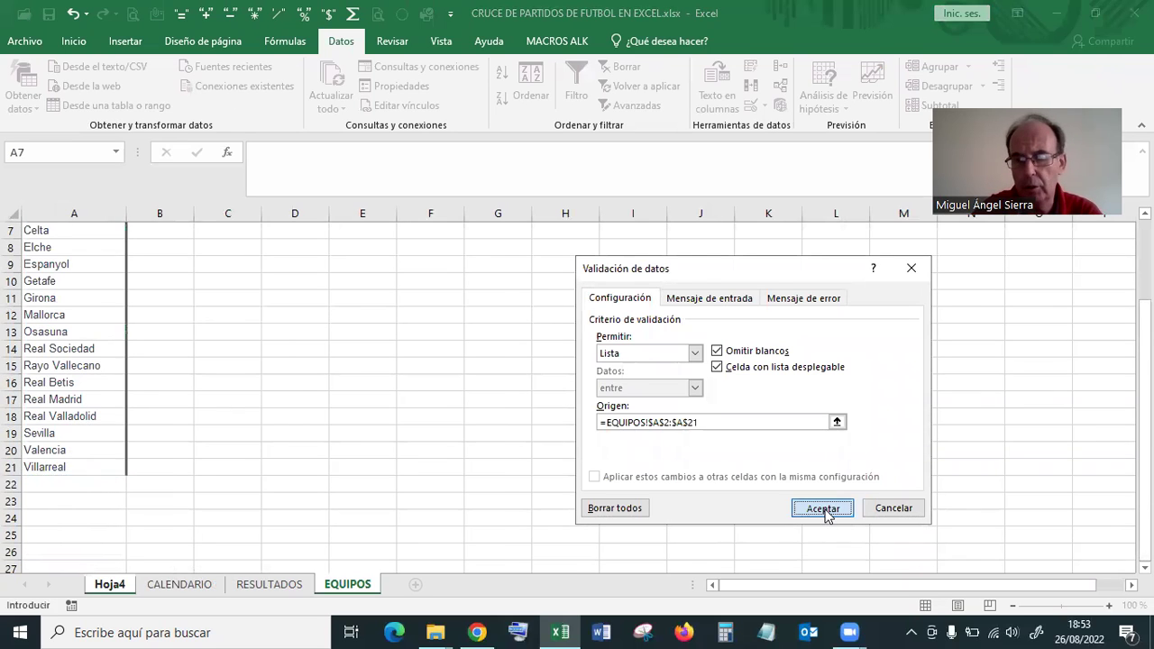
- Choose Getafe in A3 and Atlético de Madrid in C3 from the team dropdowns
click(83, 264)
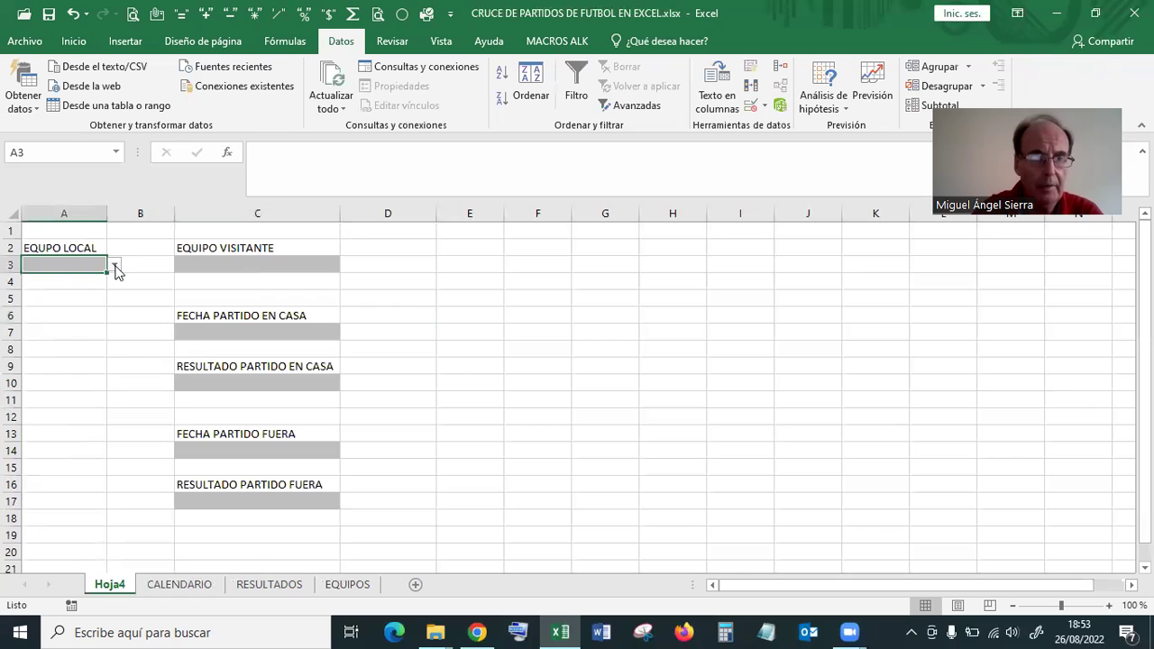
click(114, 265)
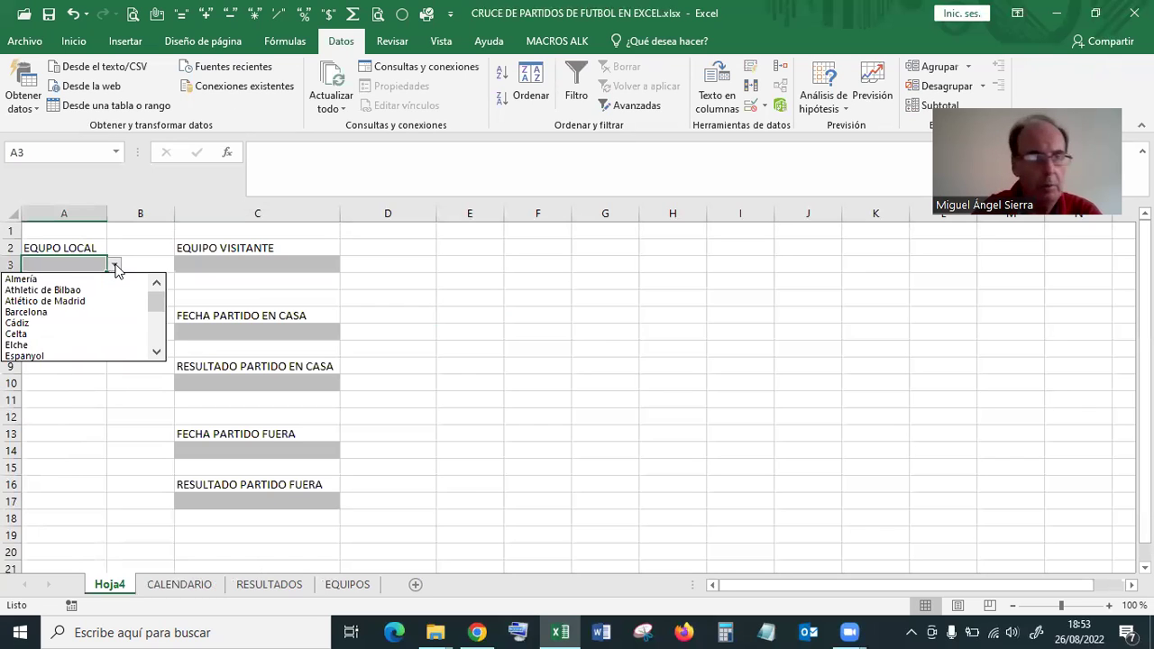
click(156, 353)
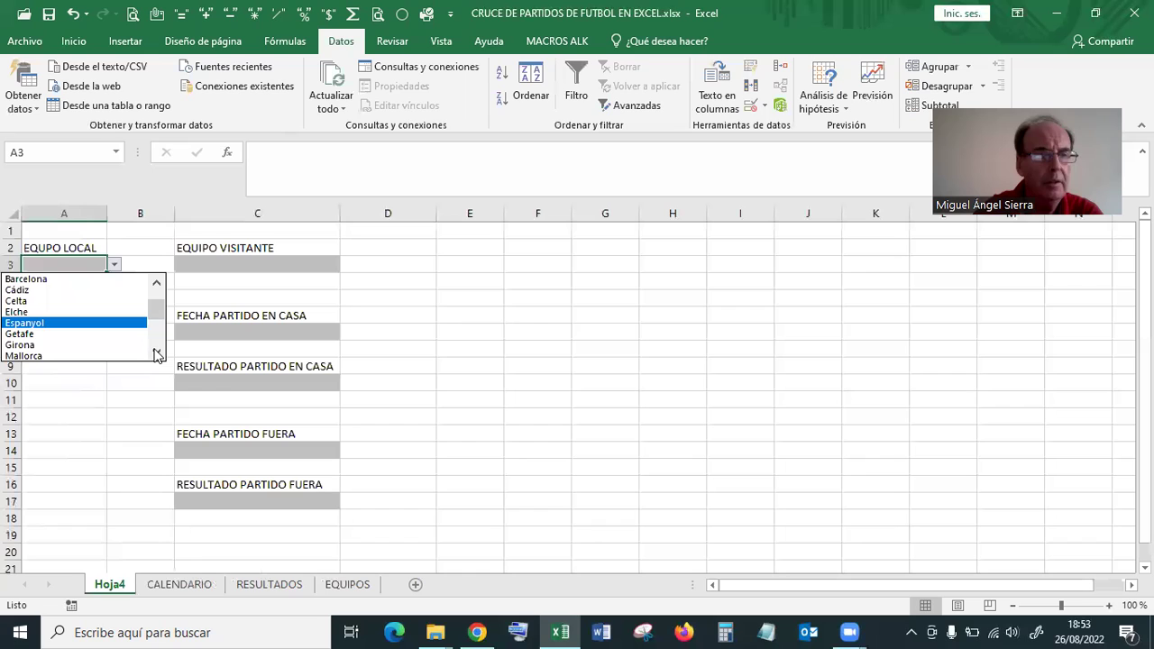
click(88, 333)
click(231, 268)
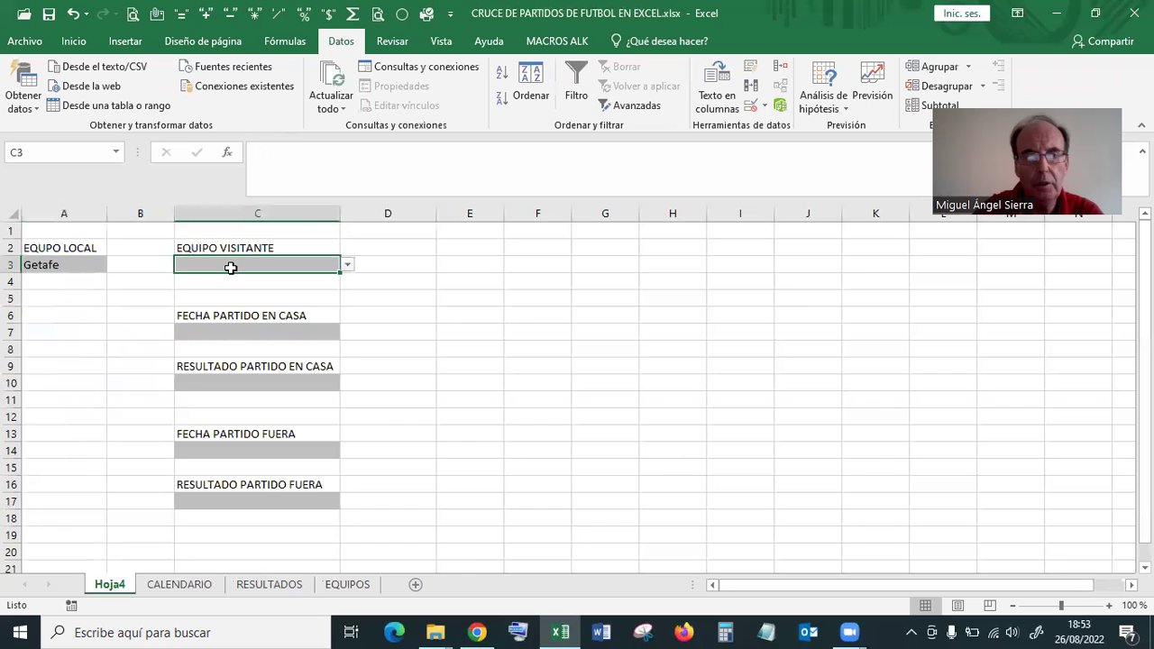
click(347, 265)
click(271, 300)
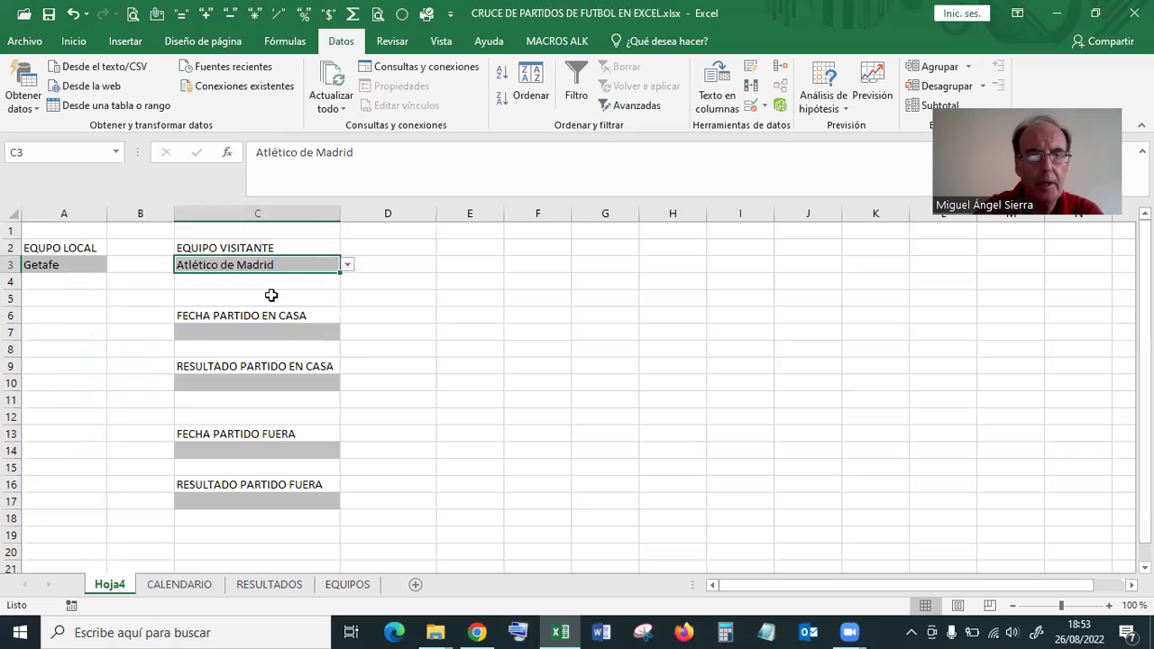
- Select C7 and check the Getafe vs Atlético de Madrid date on CALENDARIO
click(229, 335)
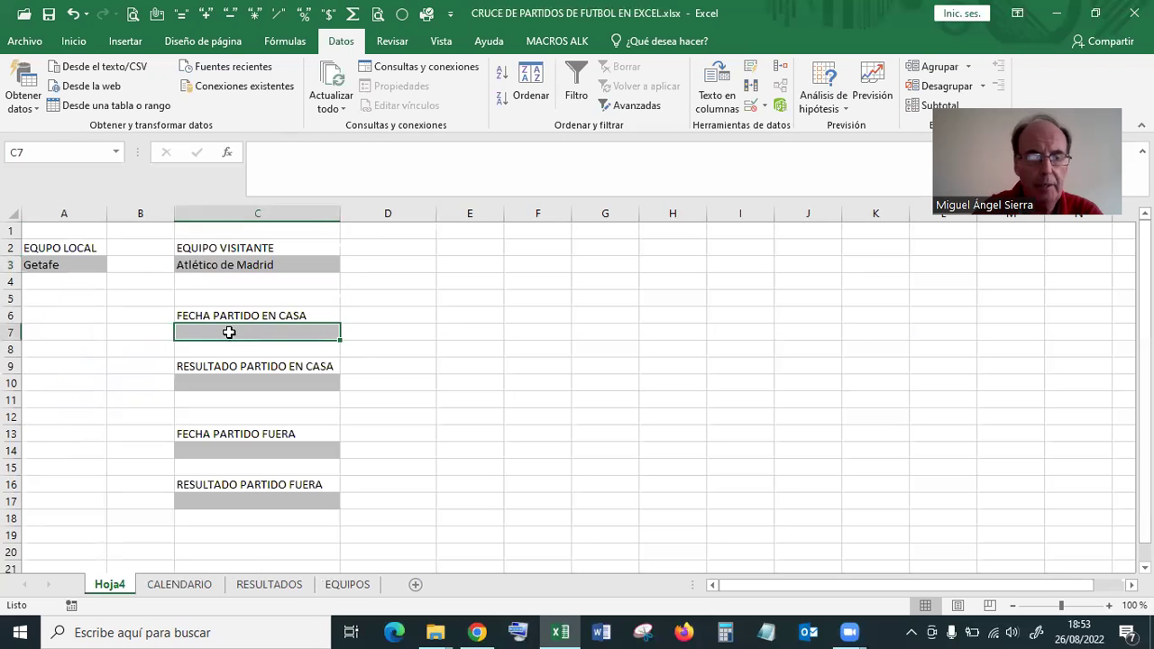
key(ctrl+Page_Down)
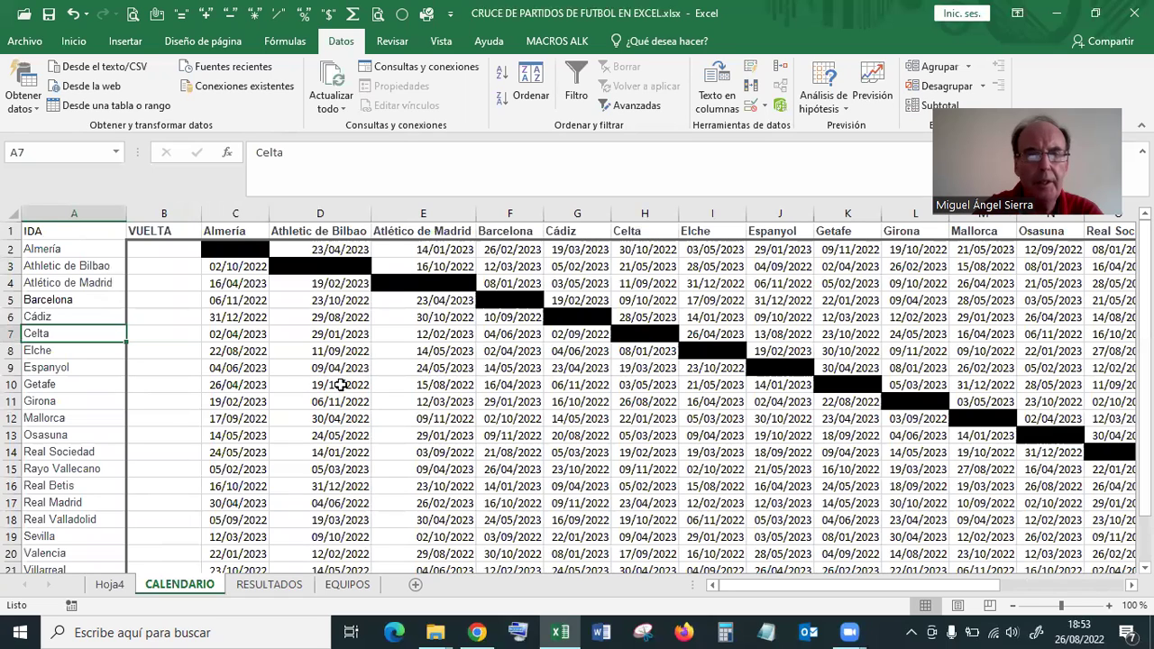
click(443, 385)
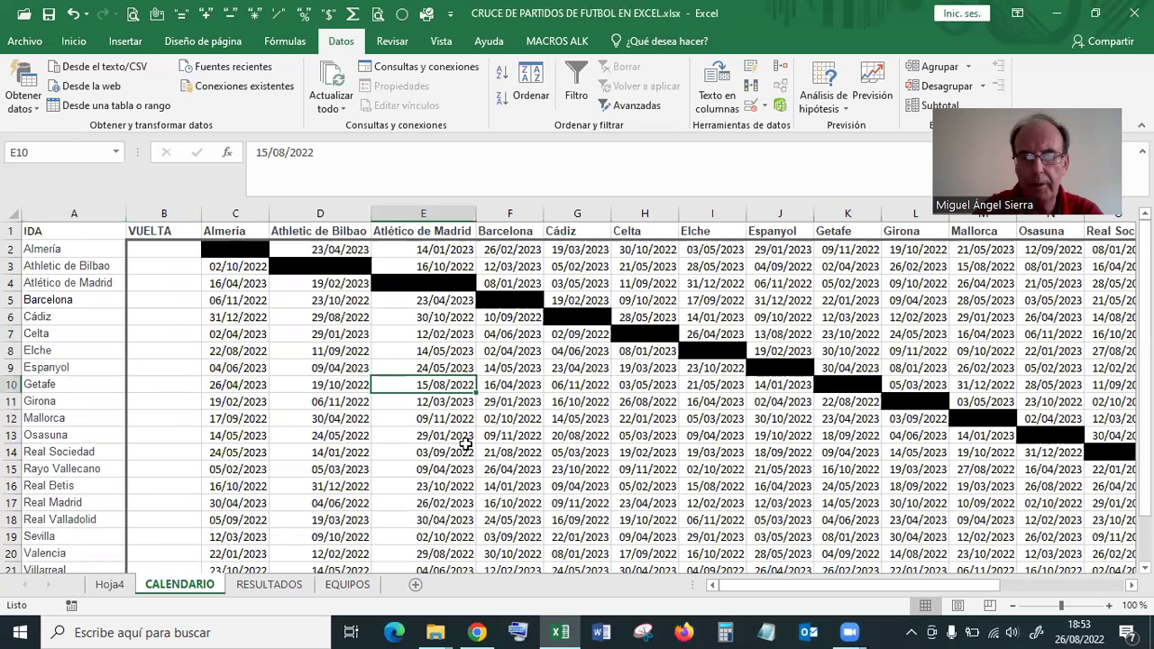
click(122, 586)
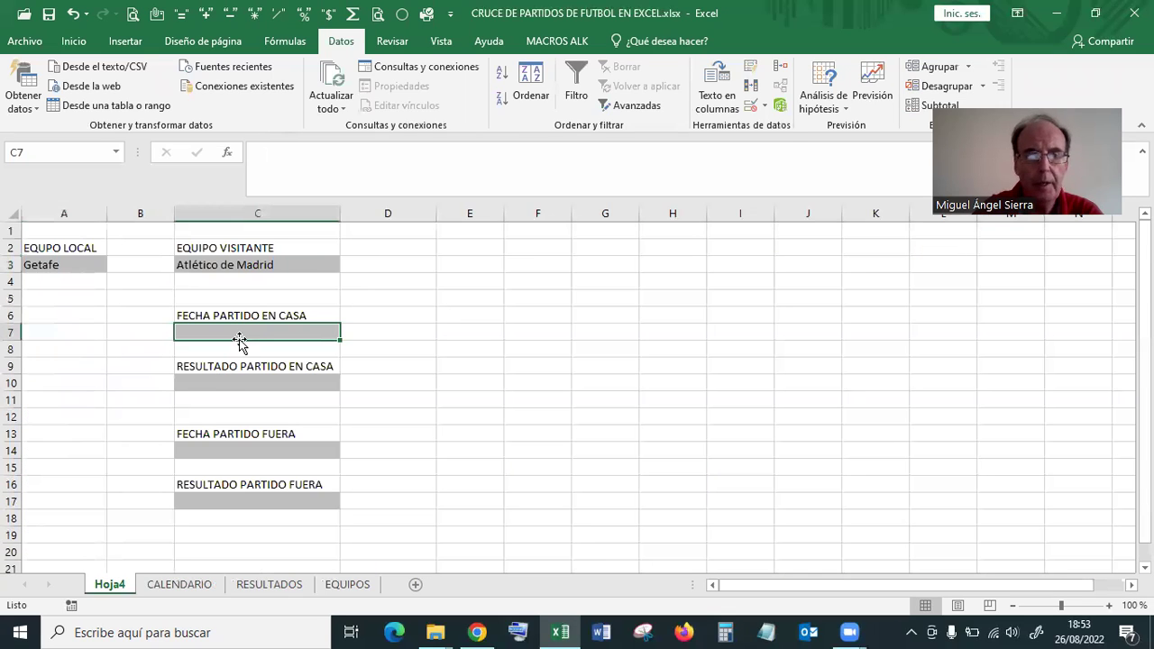
- Start C7's formula as =BUSCARV(A3; with the home team as lookup value
text(=)
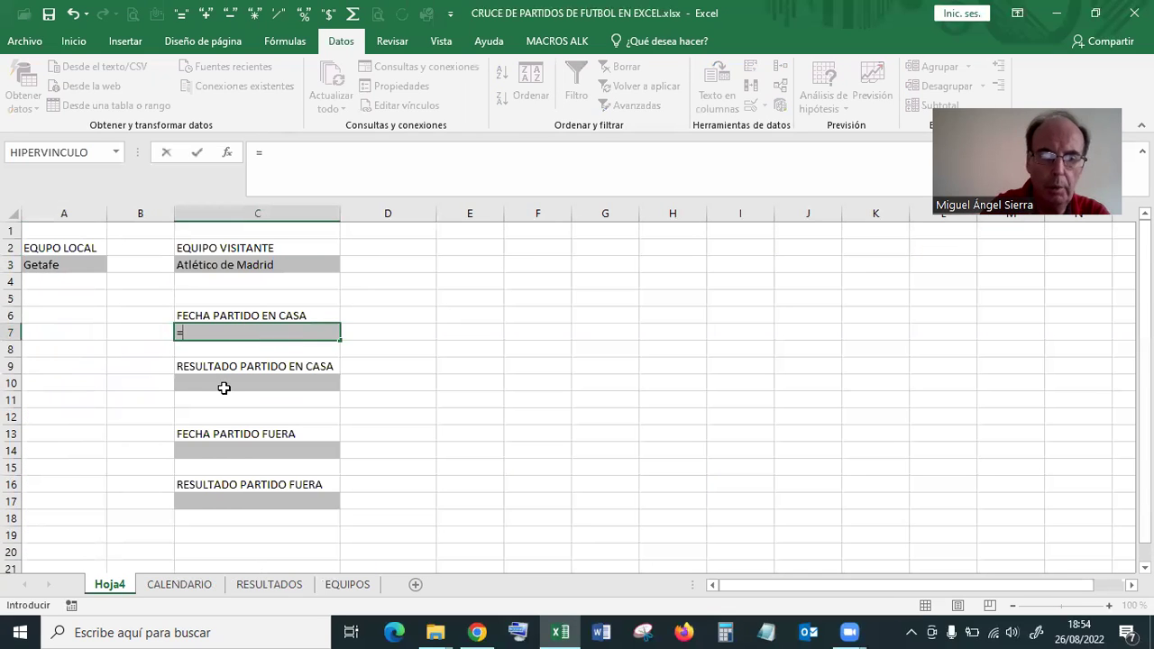
text(BUSCA)
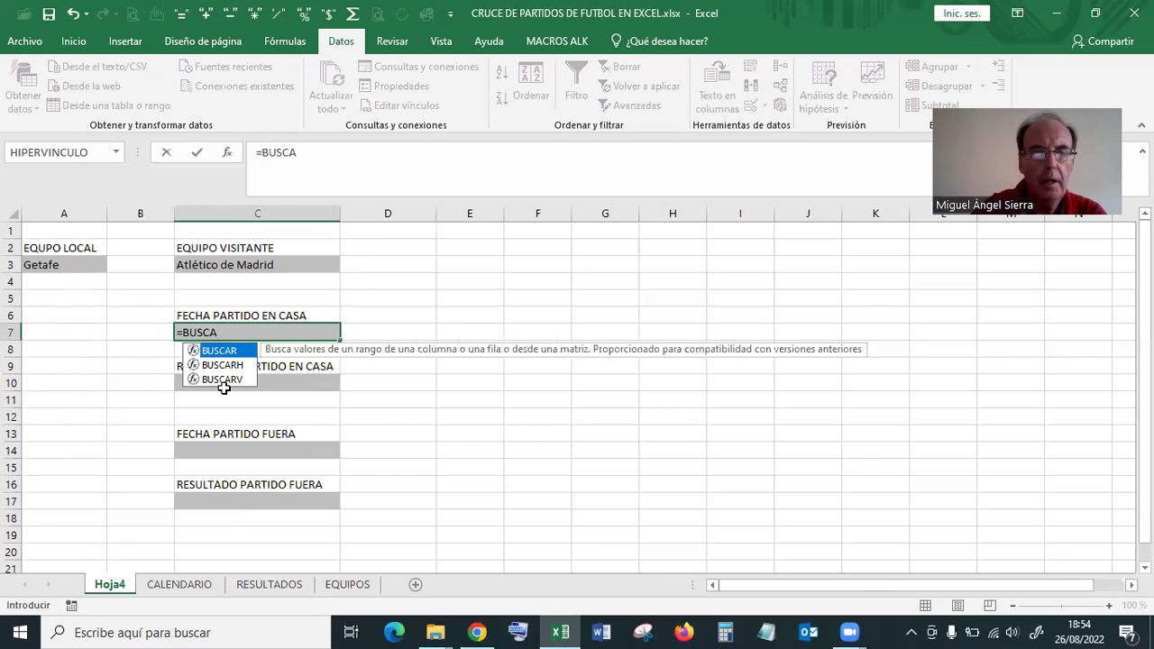
double_click(224, 382)
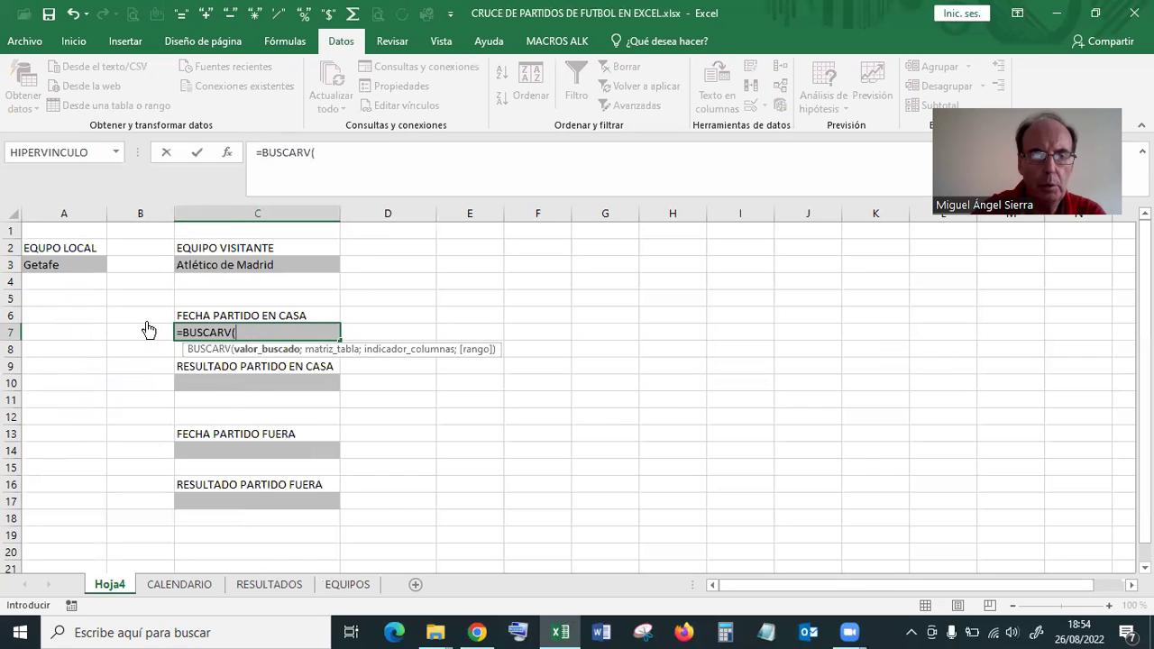
click(76, 261)
text(;CALENDARIO!)
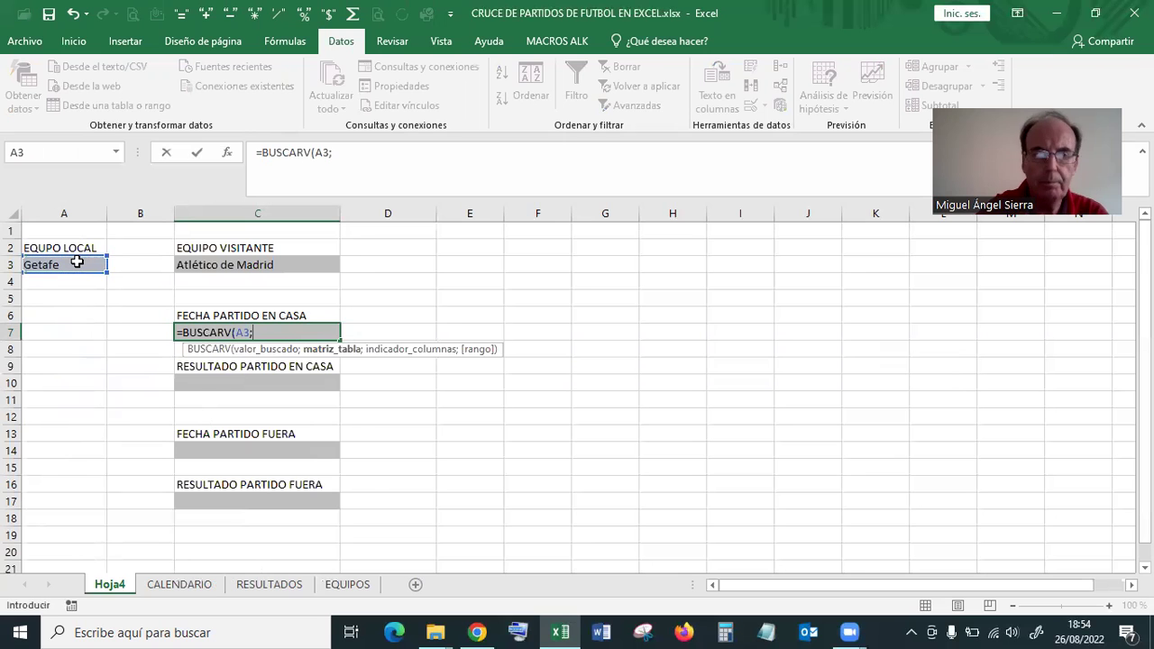
- Select CALENDARIO!A2:V21 as the BUSCARV lookup table
click(206, 586)
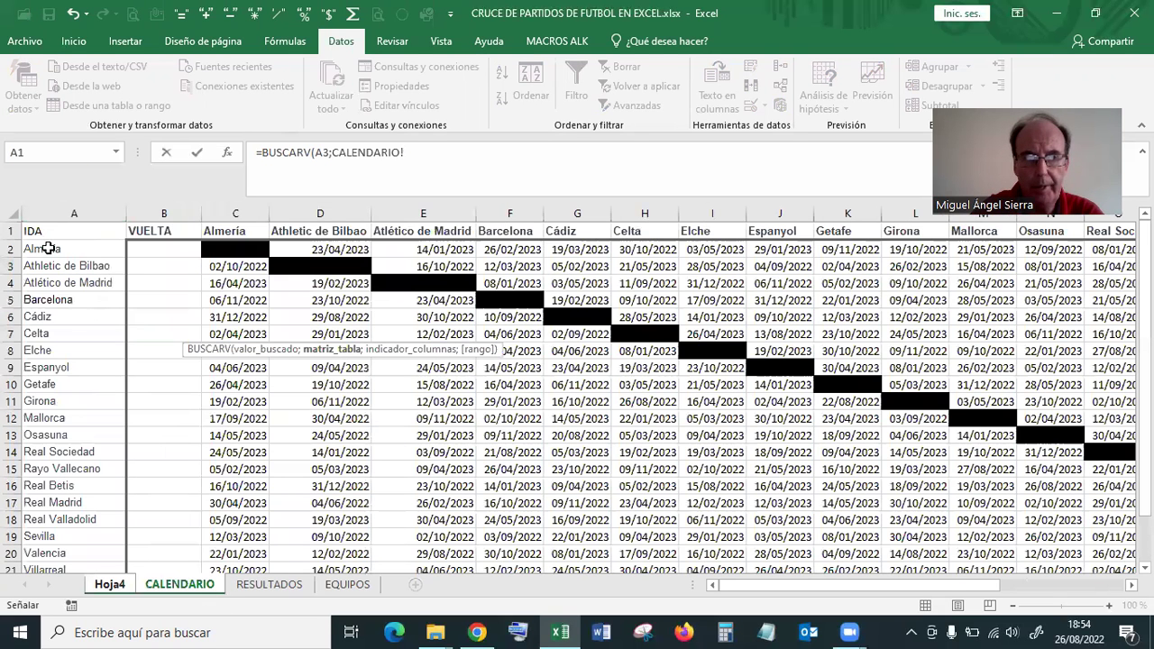
click(47, 249)
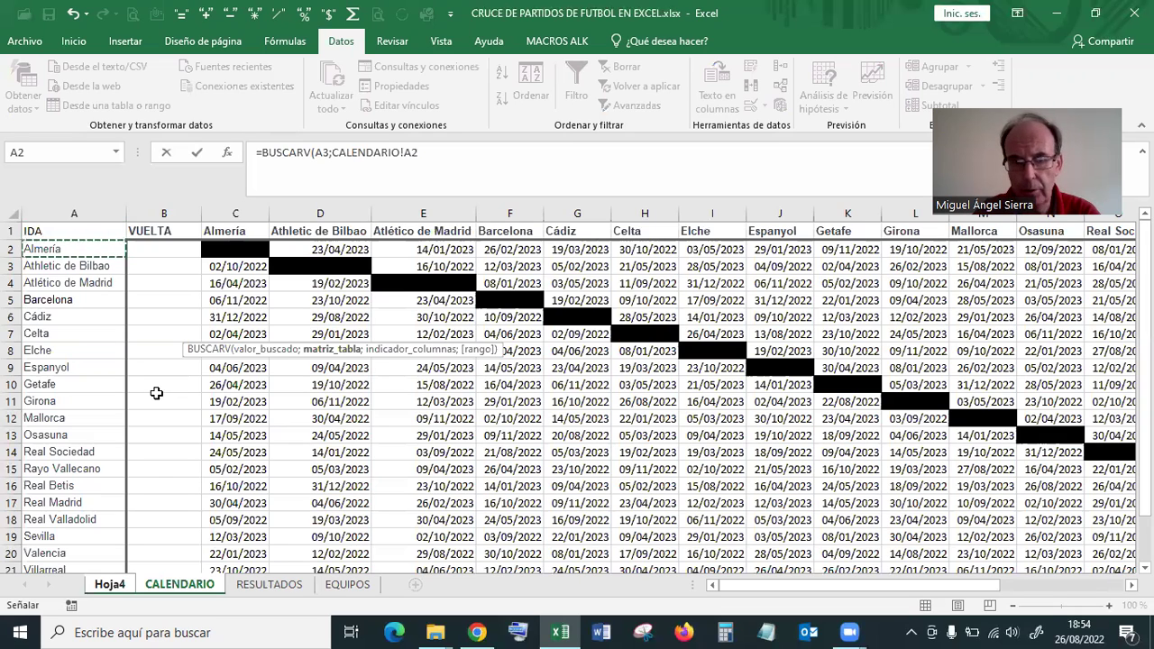
key(ctrl+shift+Right)
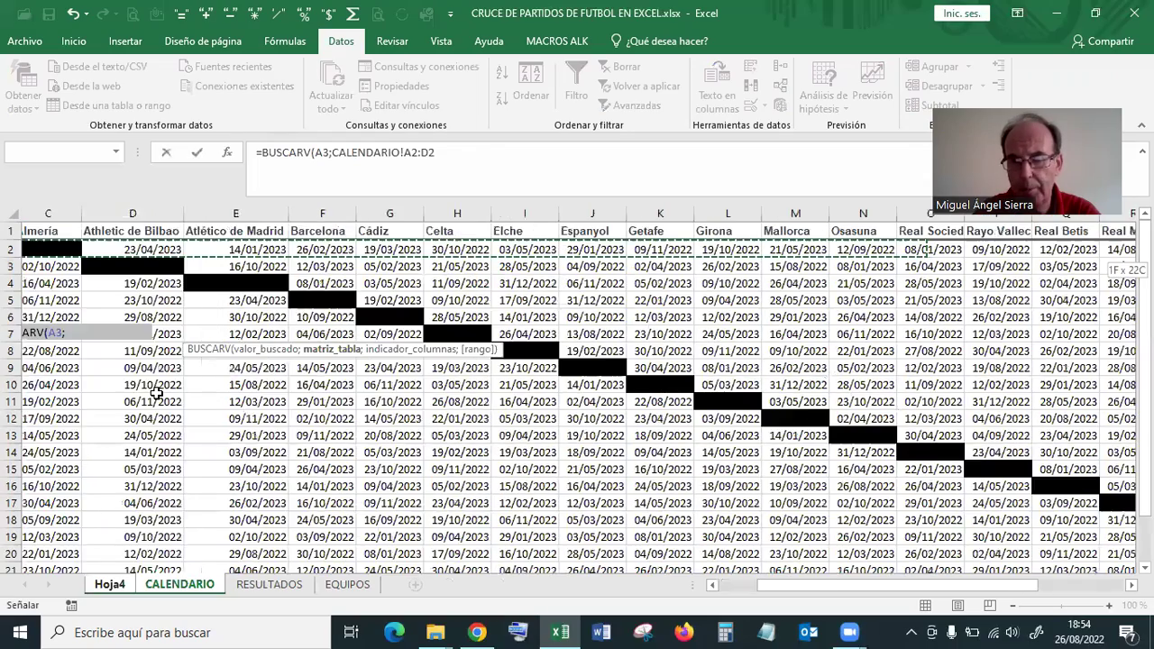
key(shift+Page_Down)
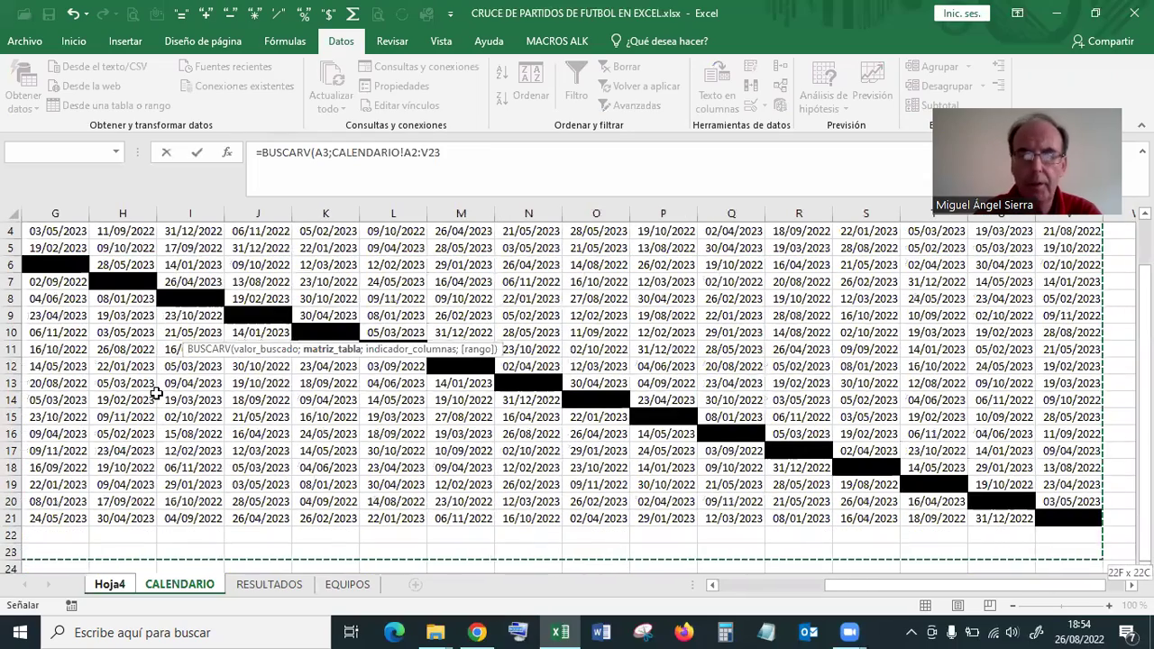
key(shift+Up)
key(shift+Up)
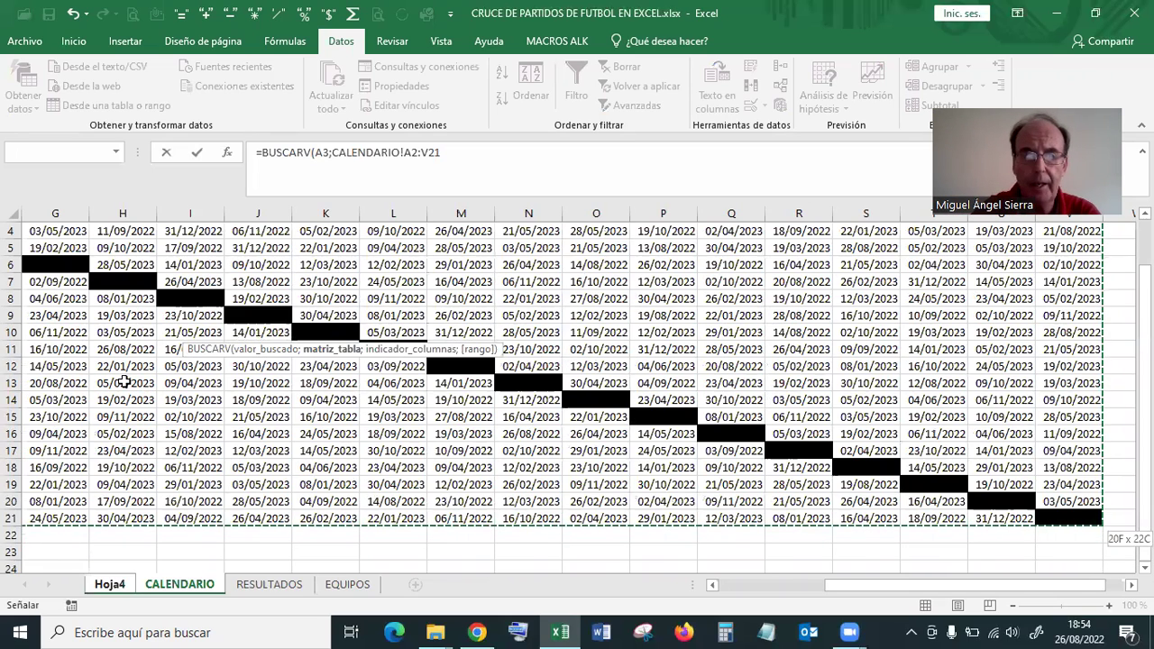
drag(857, 590, 727, 591)
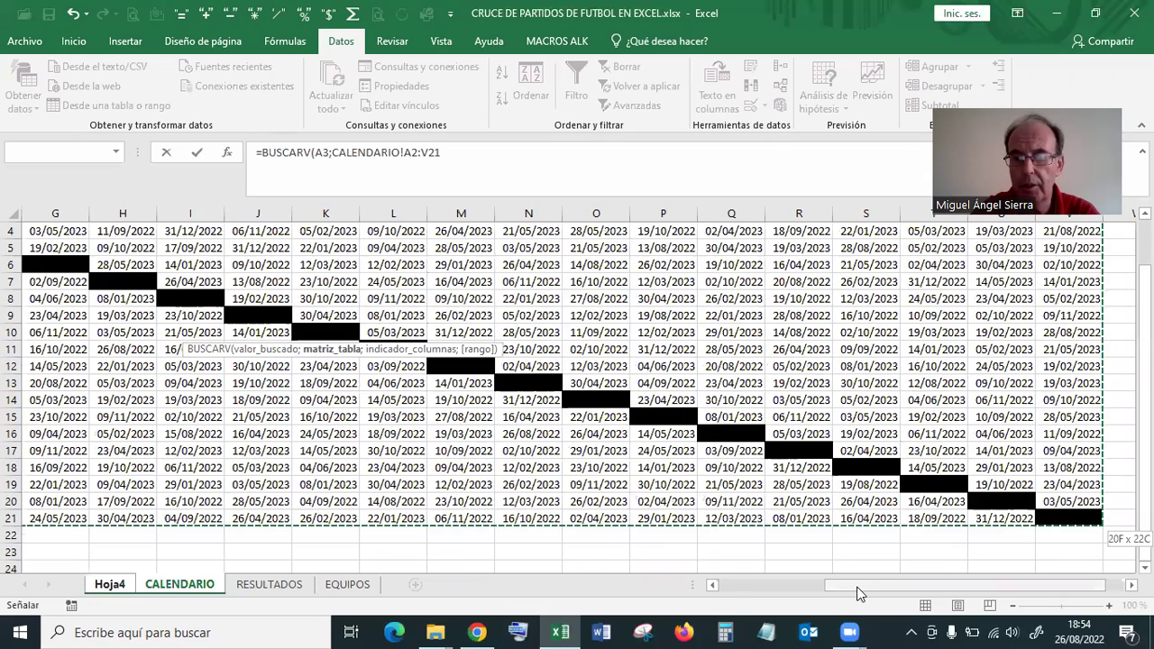
scroll(126, 252, up, 1)
click(84, 256)
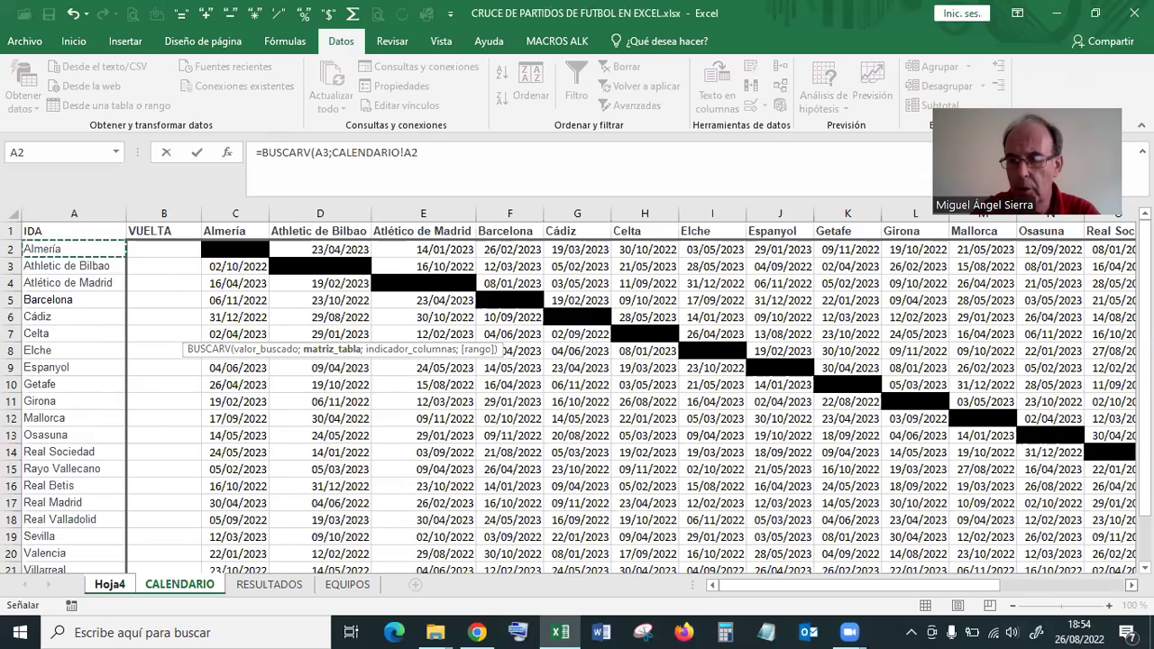
scroll(577, 397, right, 4)
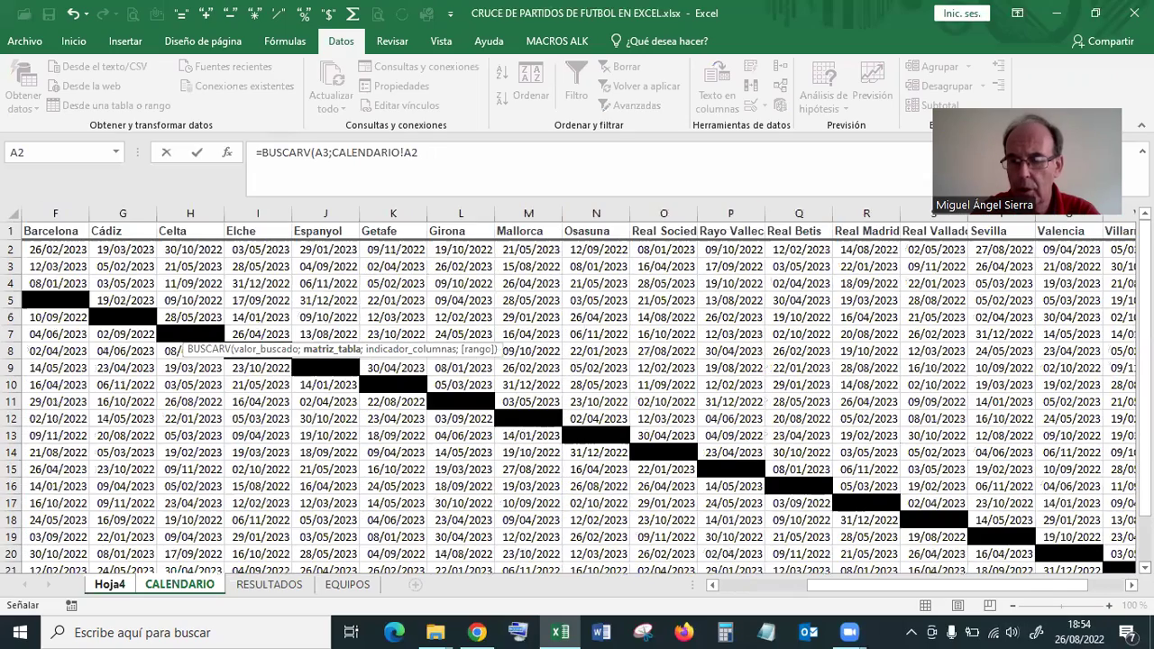
scroll(1124, 595, down, 1)
scroll(577, 397, down, 1)
scroll(577, 397, right, 1)
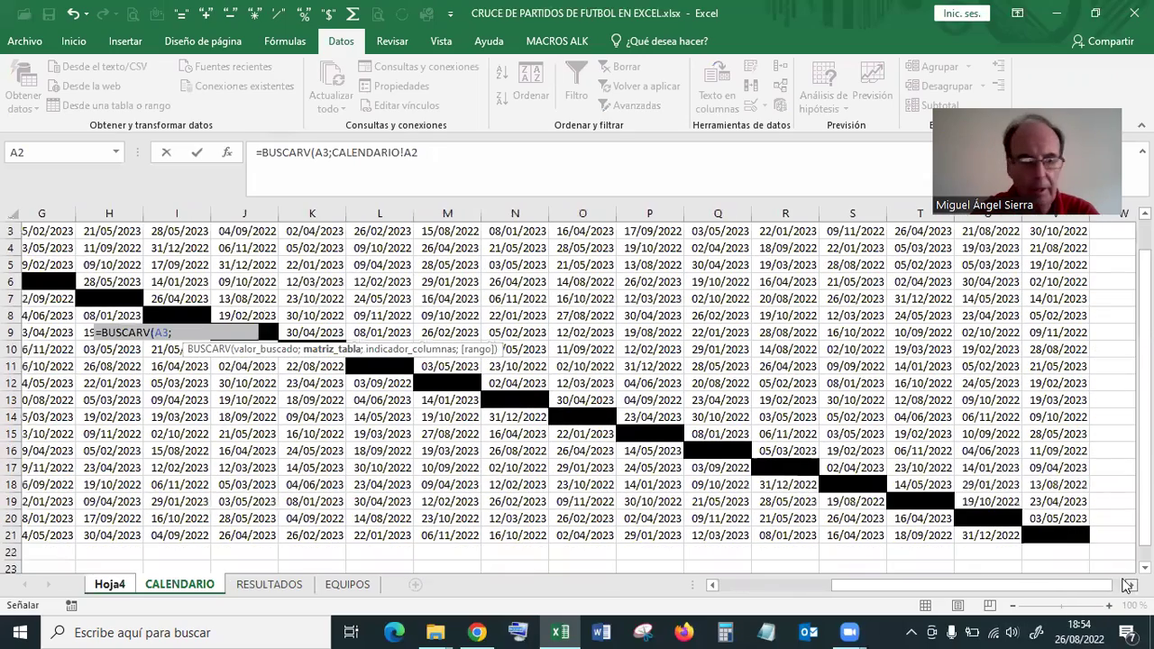
drag(1127, 586, 1101, 598)
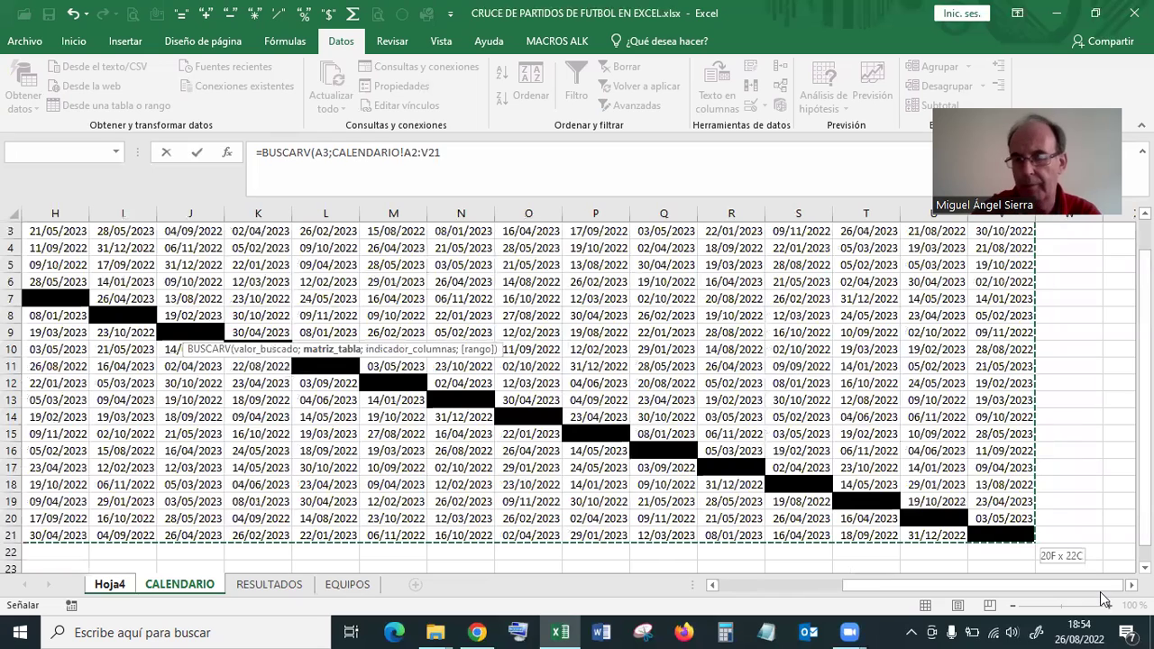
- Make the lookup table absolute as $A$2:$V$21 and add the separator for the column argument
key(F5)
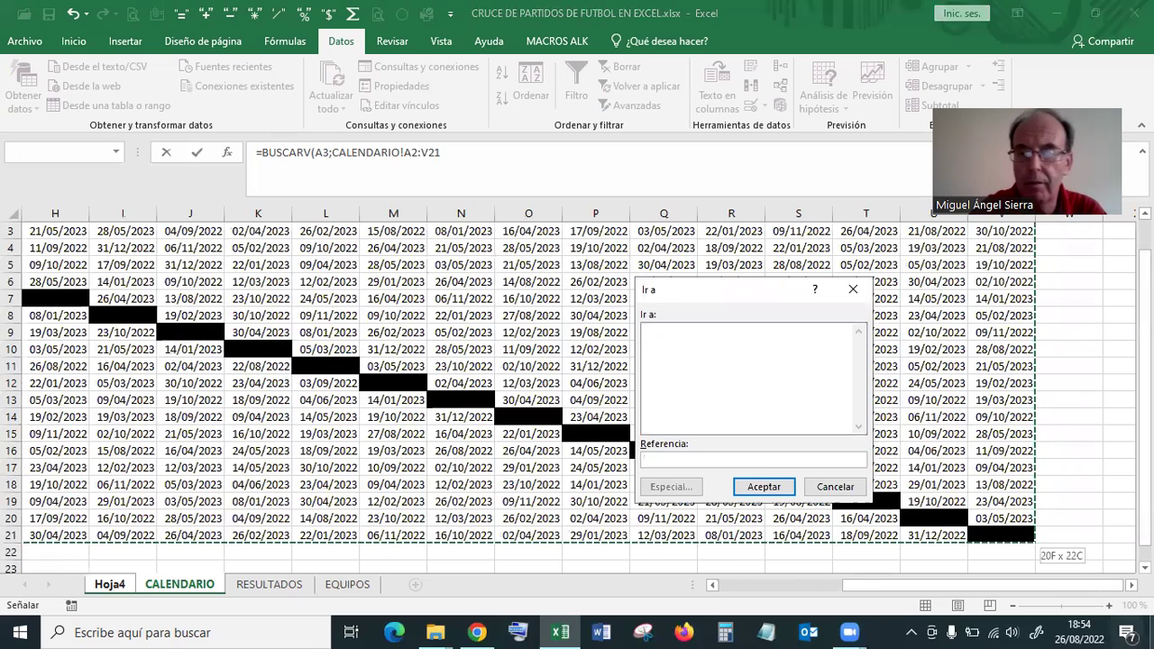
click(843, 486)
key(F4)
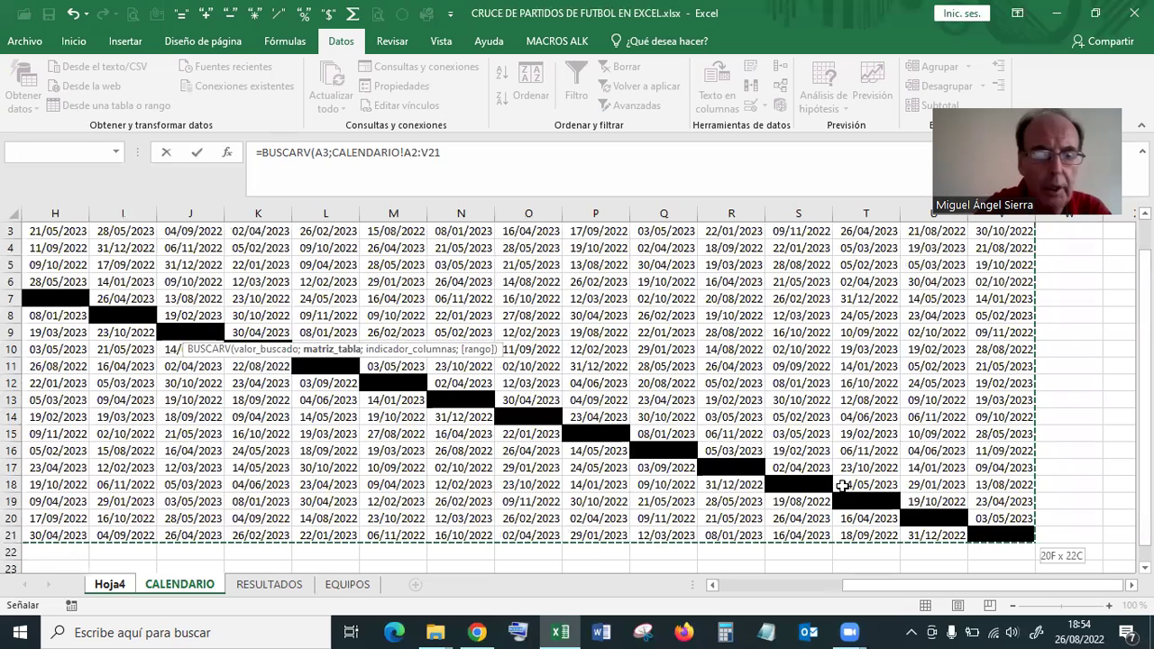
text($V$21;)
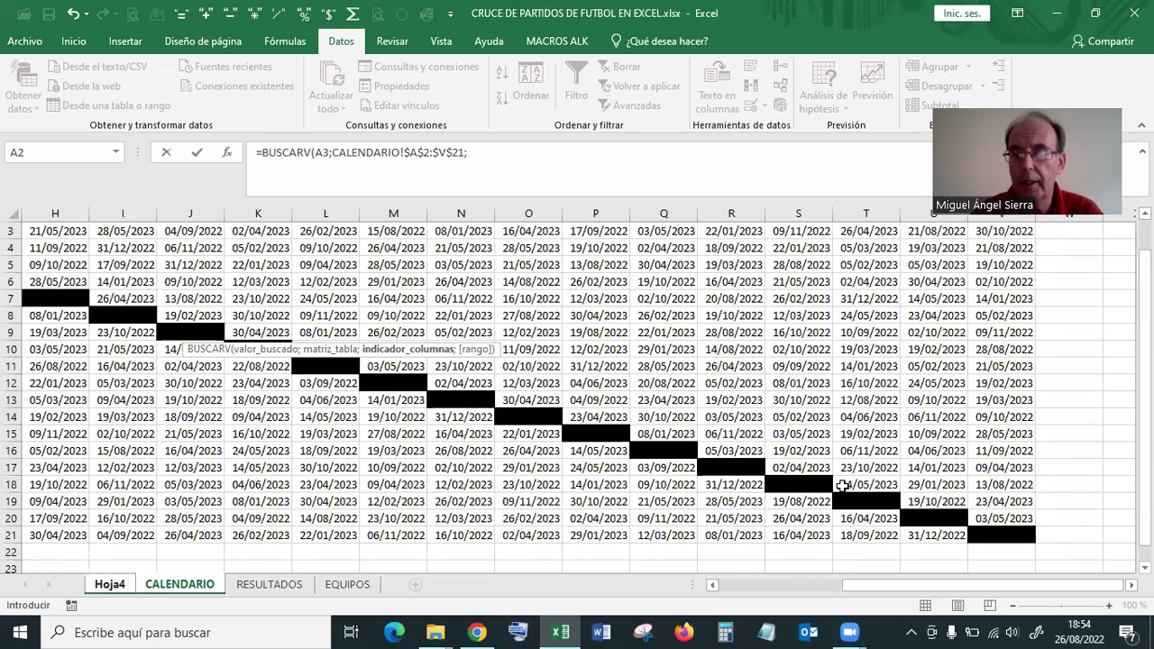
drag(873, 587, 749, 587)
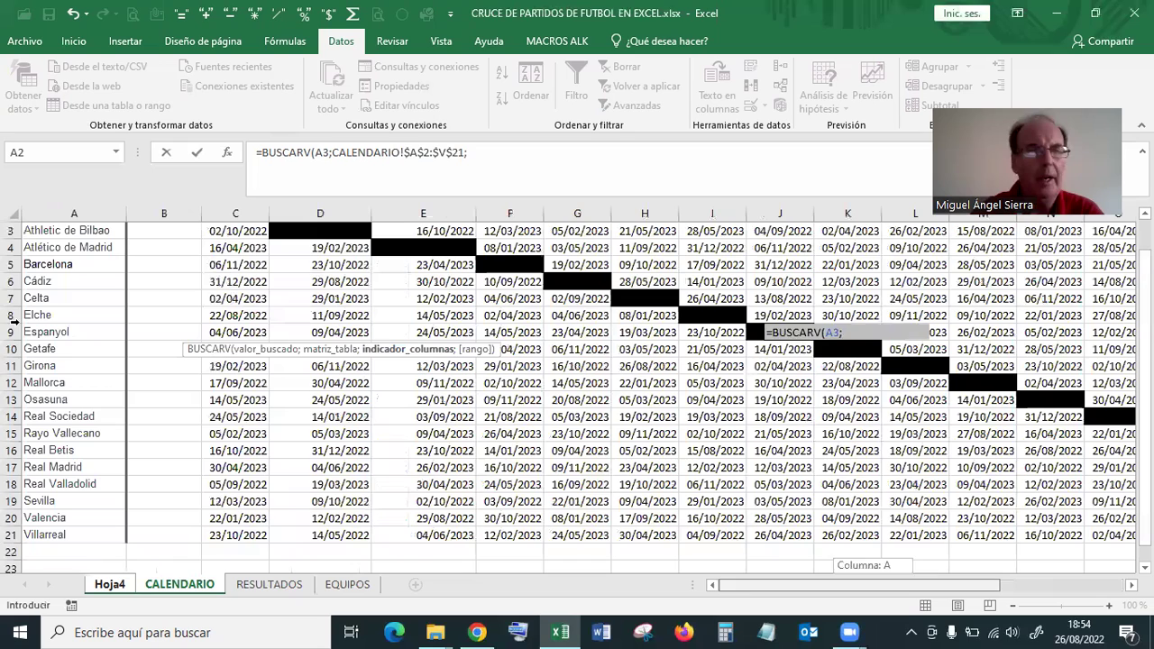
scroll(63, 342, up, 1)
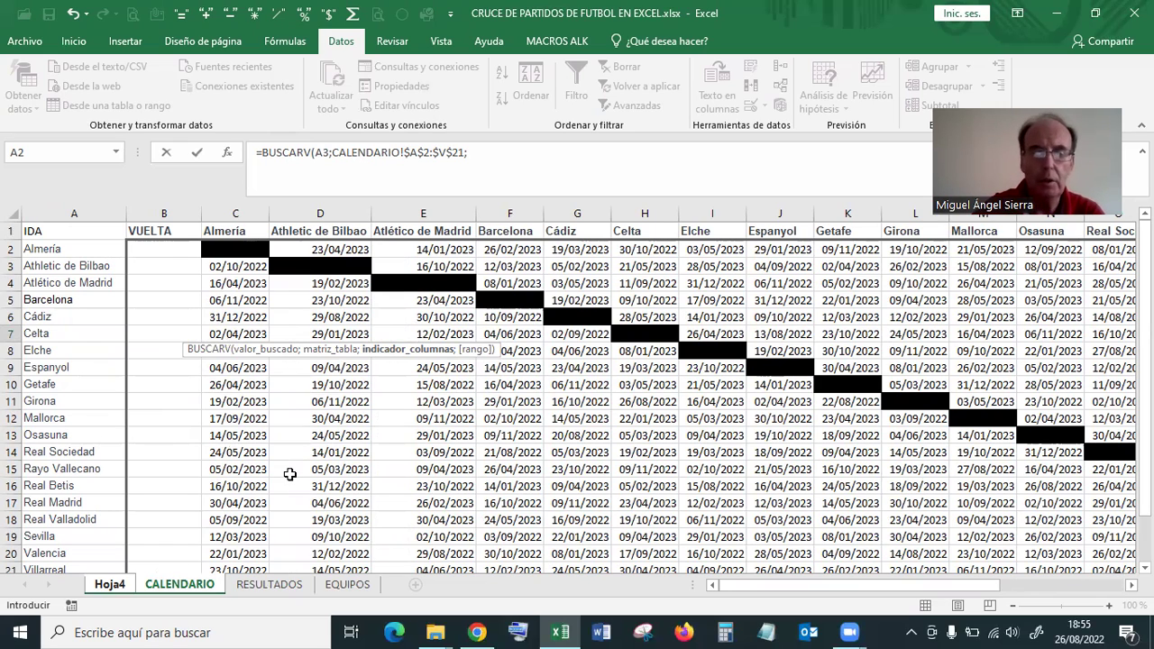
- Insert COINCIDIR with Hoja4!C3, the visiting team, as its match value
text(COIN)
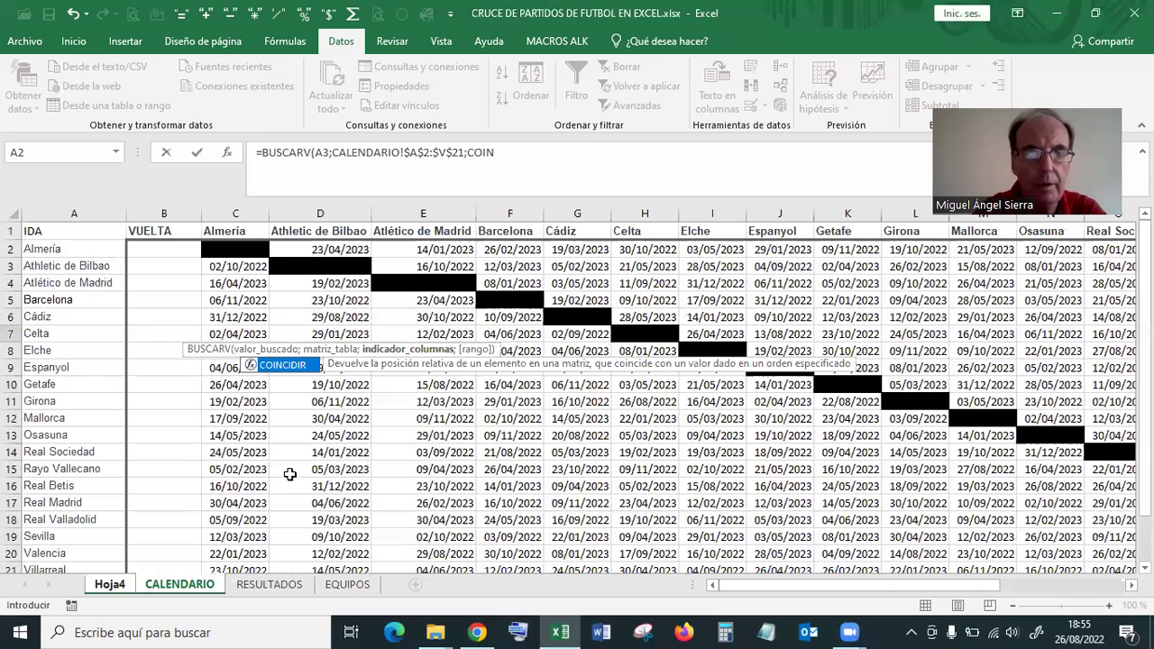
key(Tab)
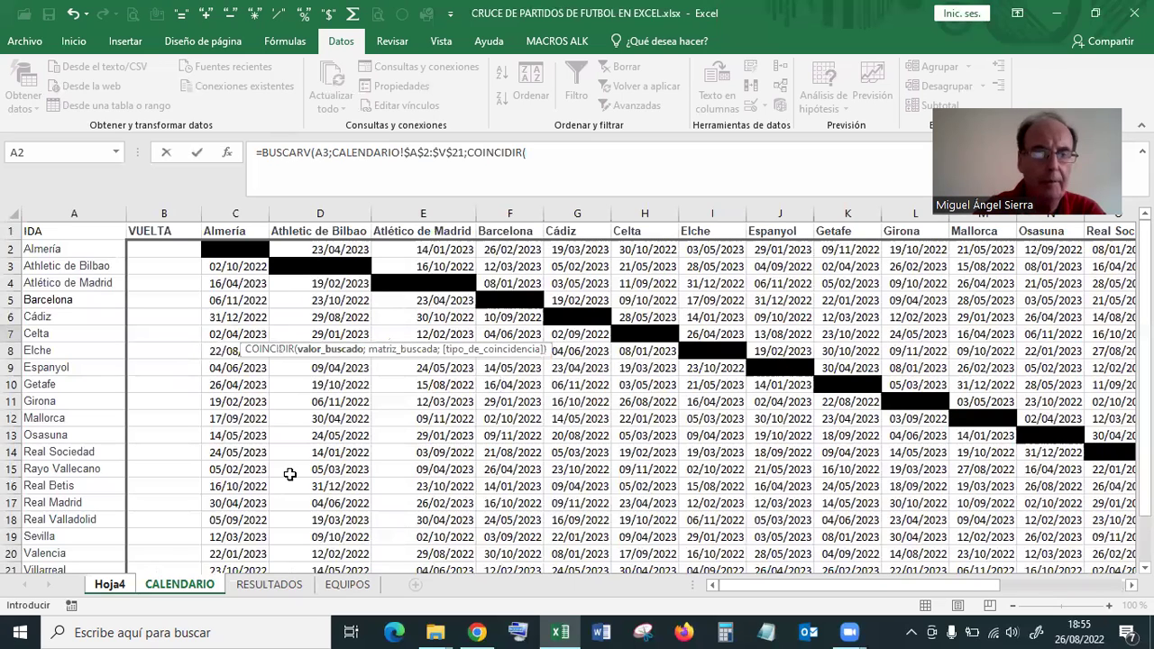
click(111, 585)
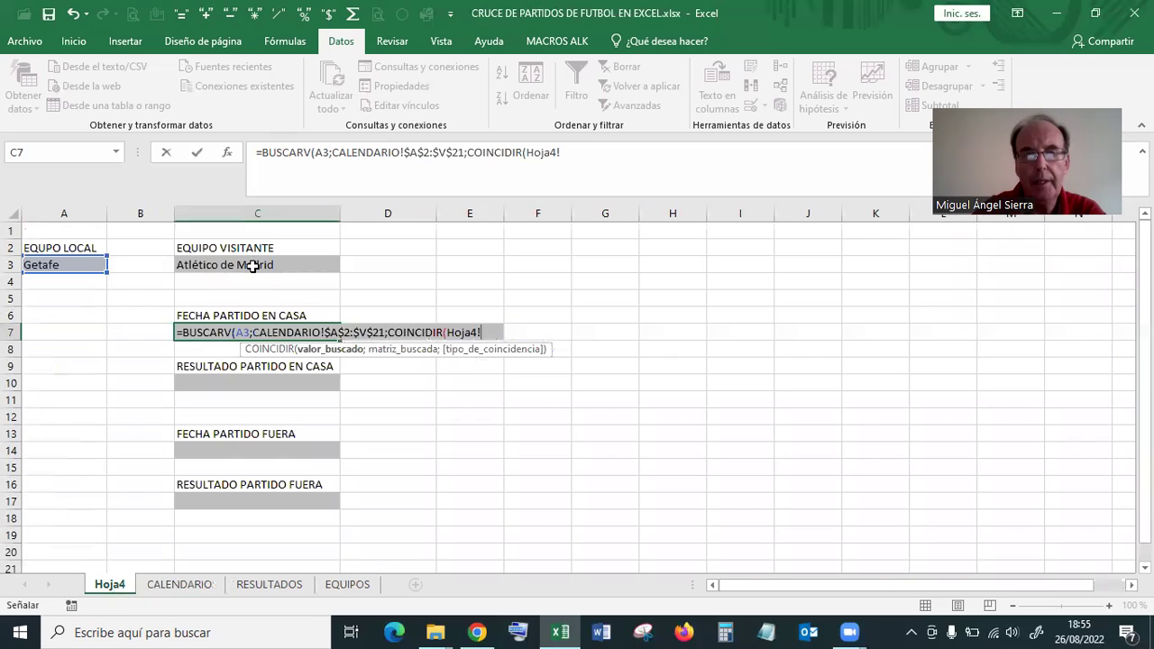
click(253, 266)
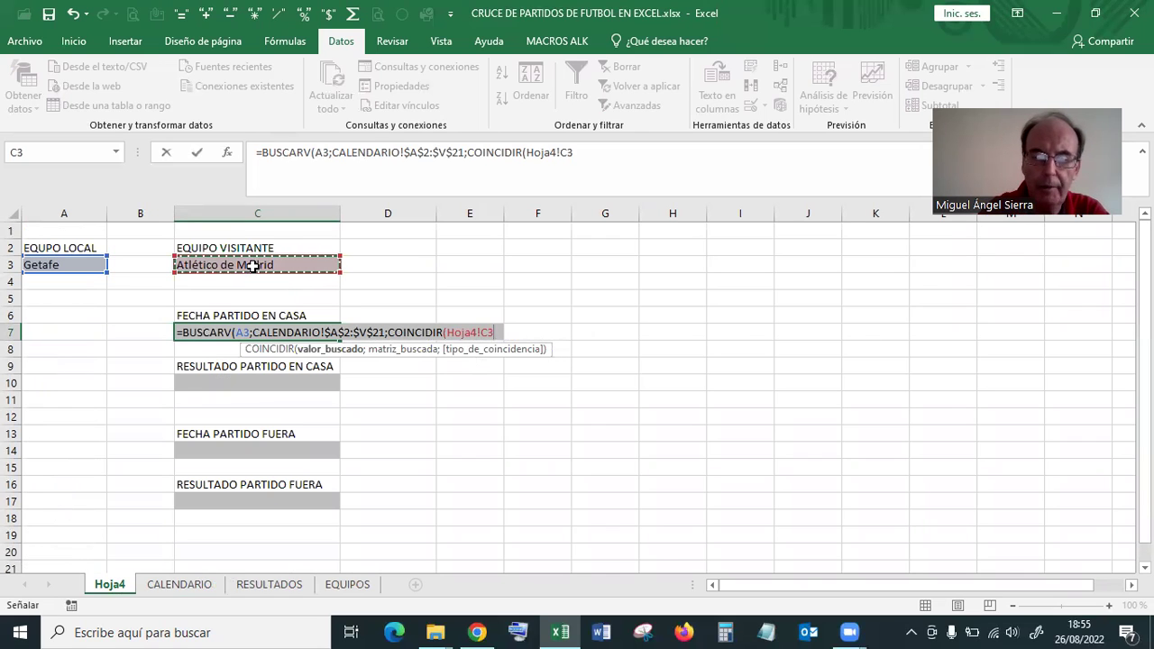
text(;)
- Set CALENDARIO's header row as the absolute match range $A$1:$V$1
key(ctrl+Page_Down)
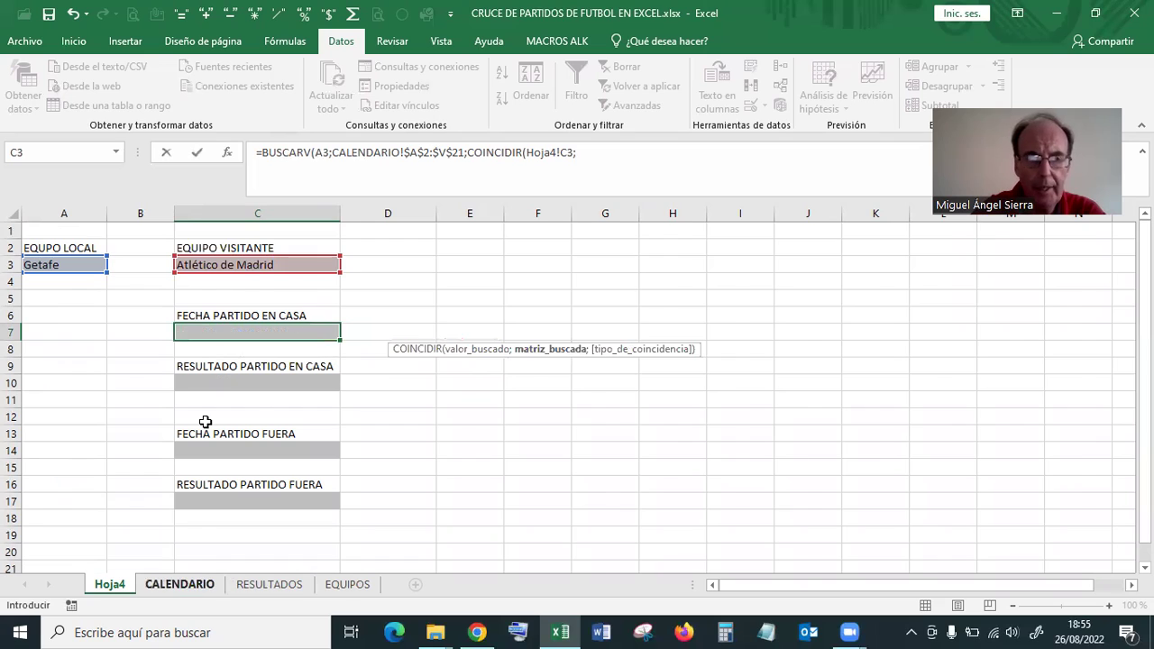
click(74, 231)
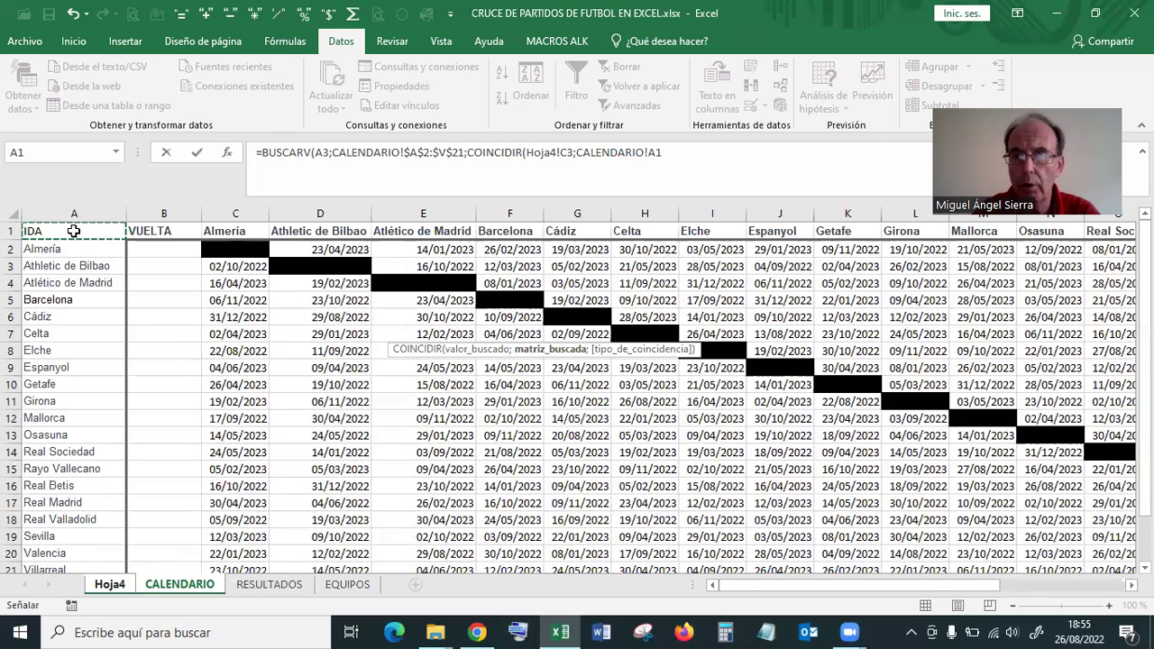
key(ctrl+shift+Right)
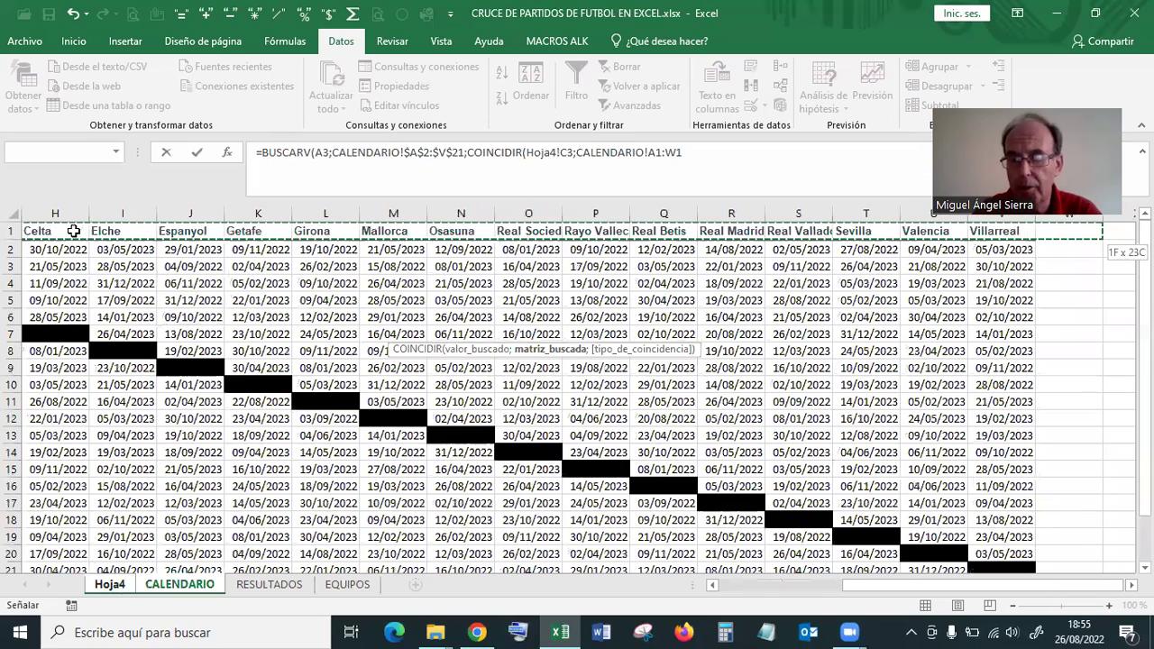
key(shift+Left)
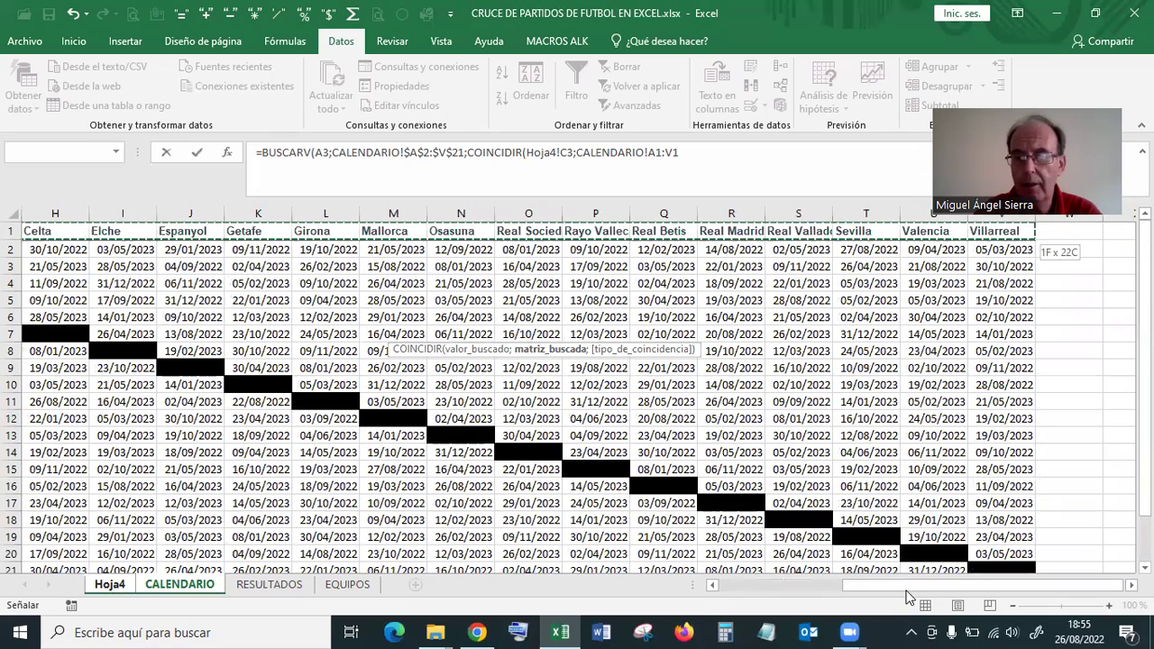
scroll(908, 595, left, 3)
scroll(908, 595, left, 3)
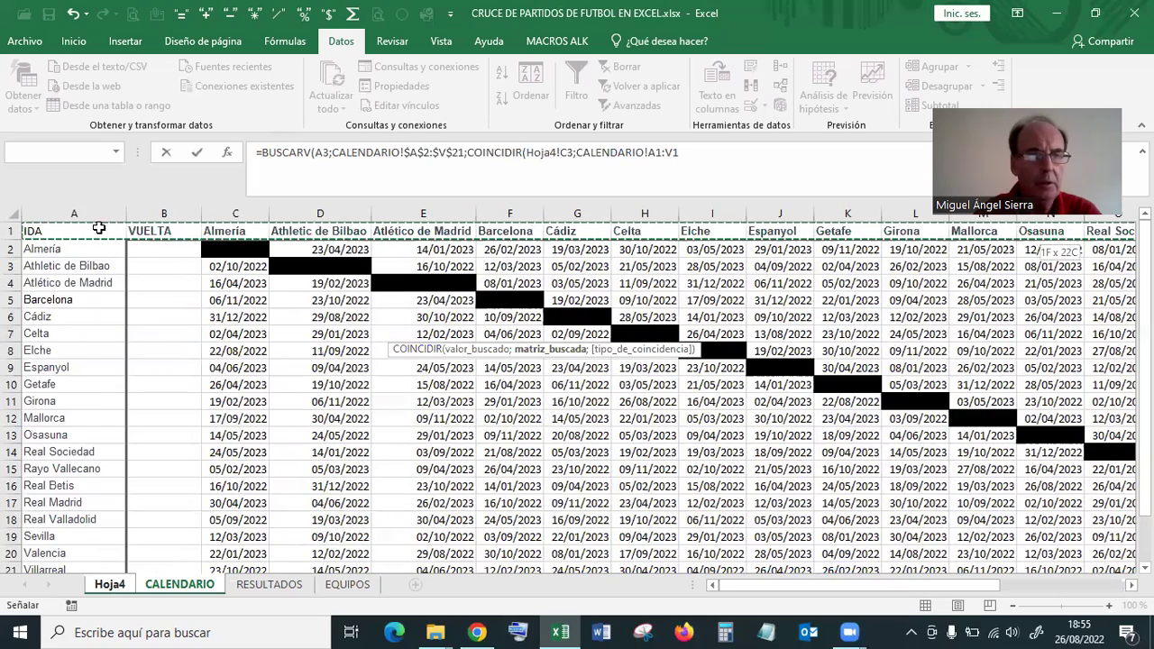
click(99, 228)
key(ctrl+shift+Down)
key(shift+Down)
key(shift+Down)
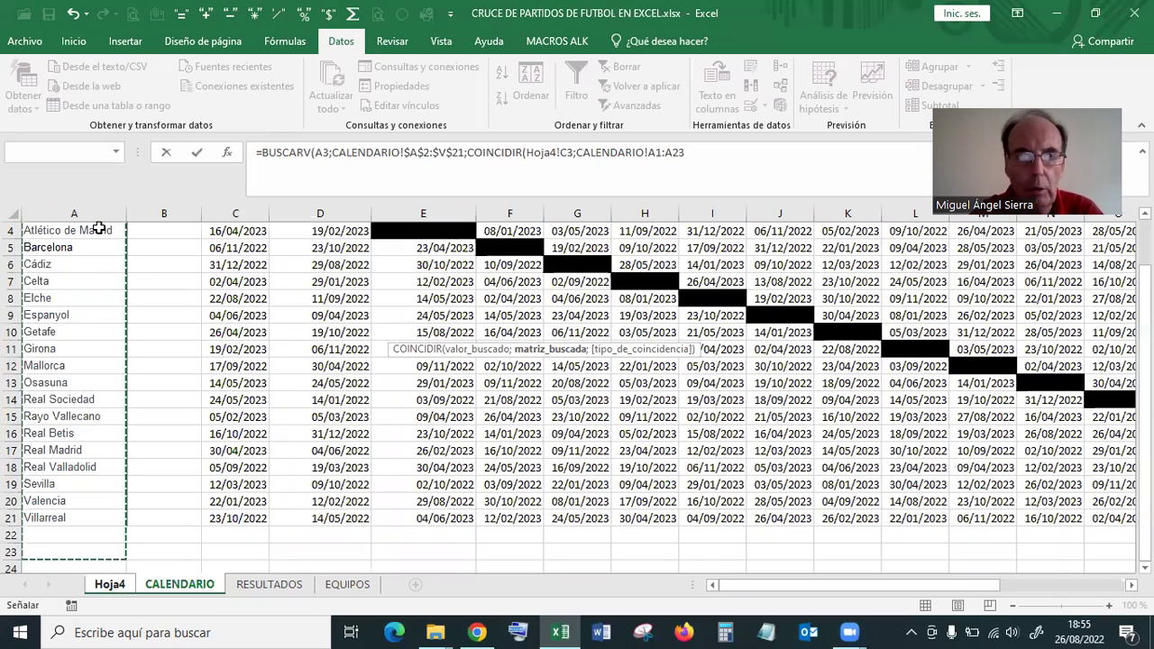
key(ctrl+shift+Up)
key(shift+Right)
key(shift+Right)
key(shift+Right)
key(shift+Down)
key(shift+Down)
key(shift+Down)
key(shift+Down)
key(shift+Down)
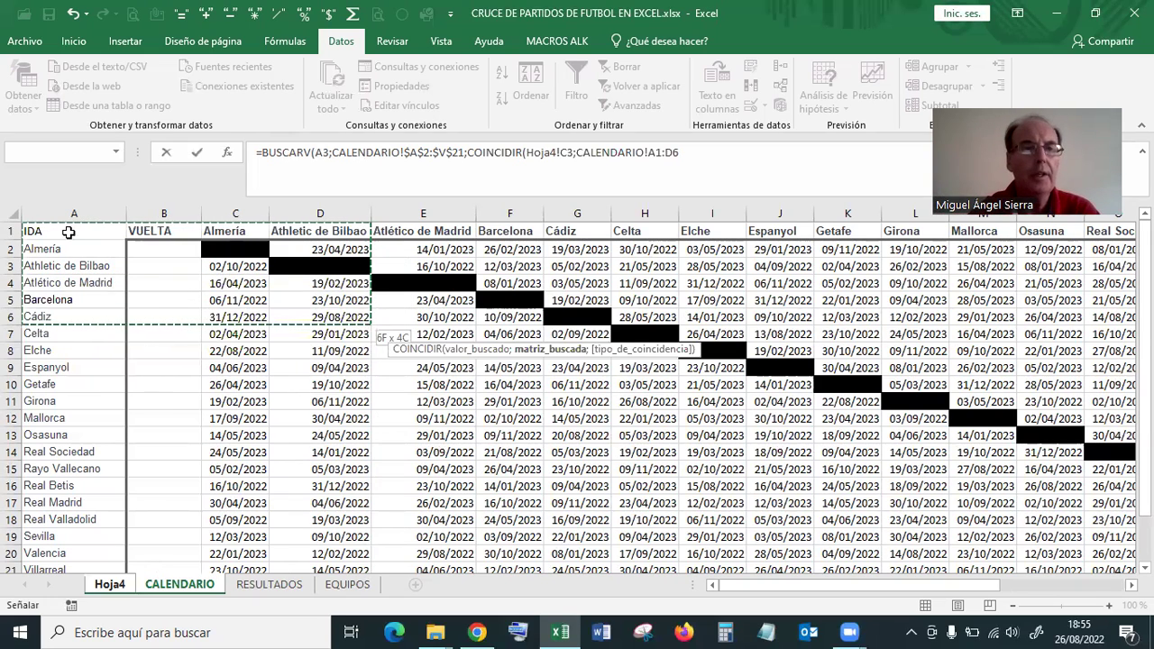
click(68, 233)
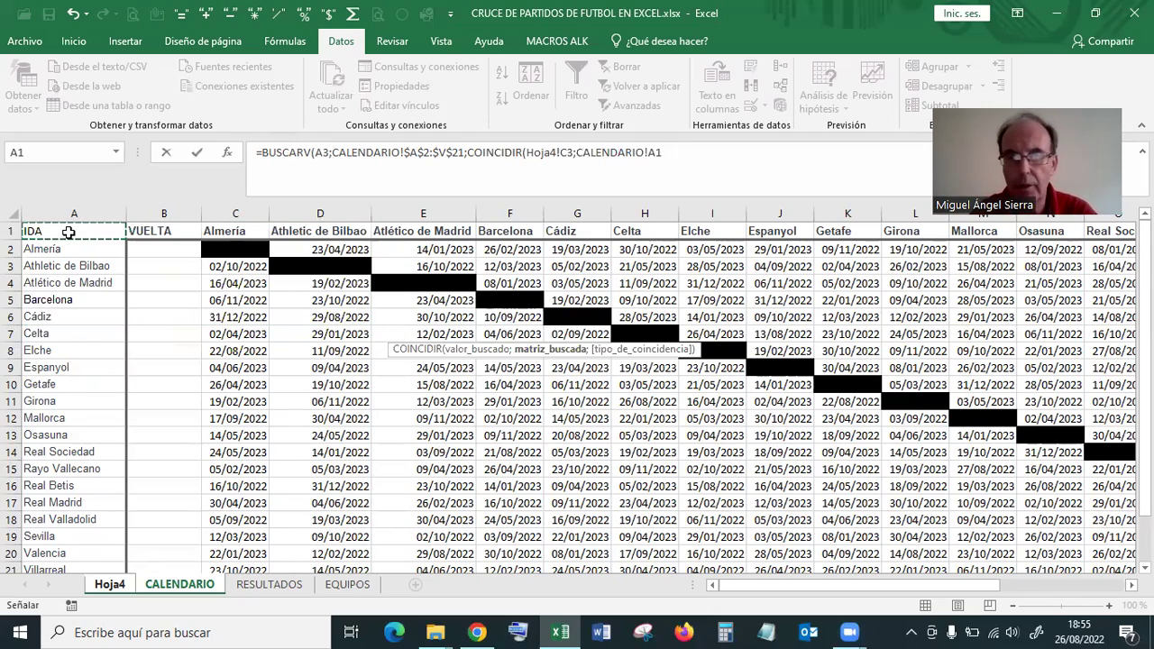
key(ctrl+shift+Right)
key(shift+Left)
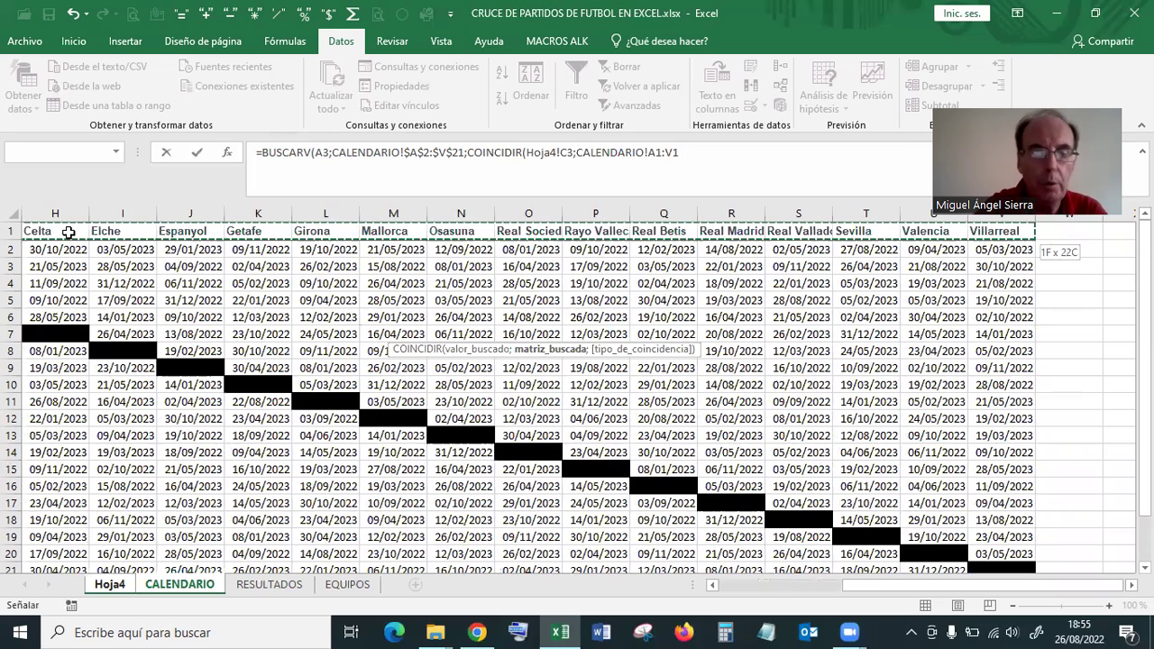
key(F4)
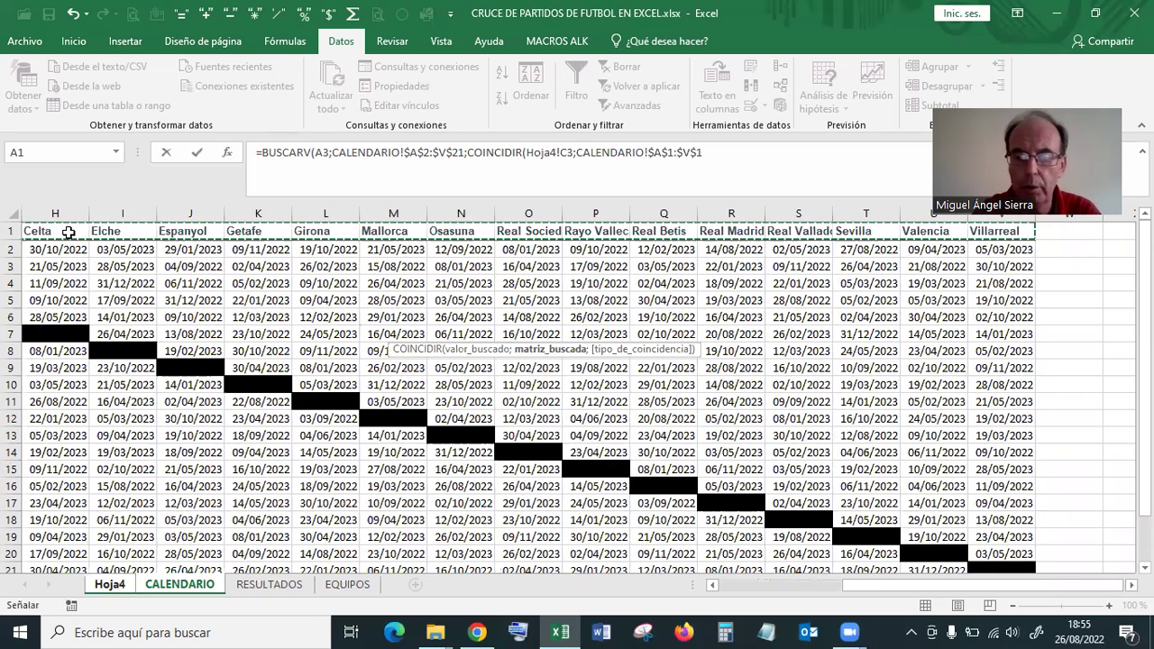
- Finish with match type 0 and FALSO, confirming the C7 date lookup
text(;)
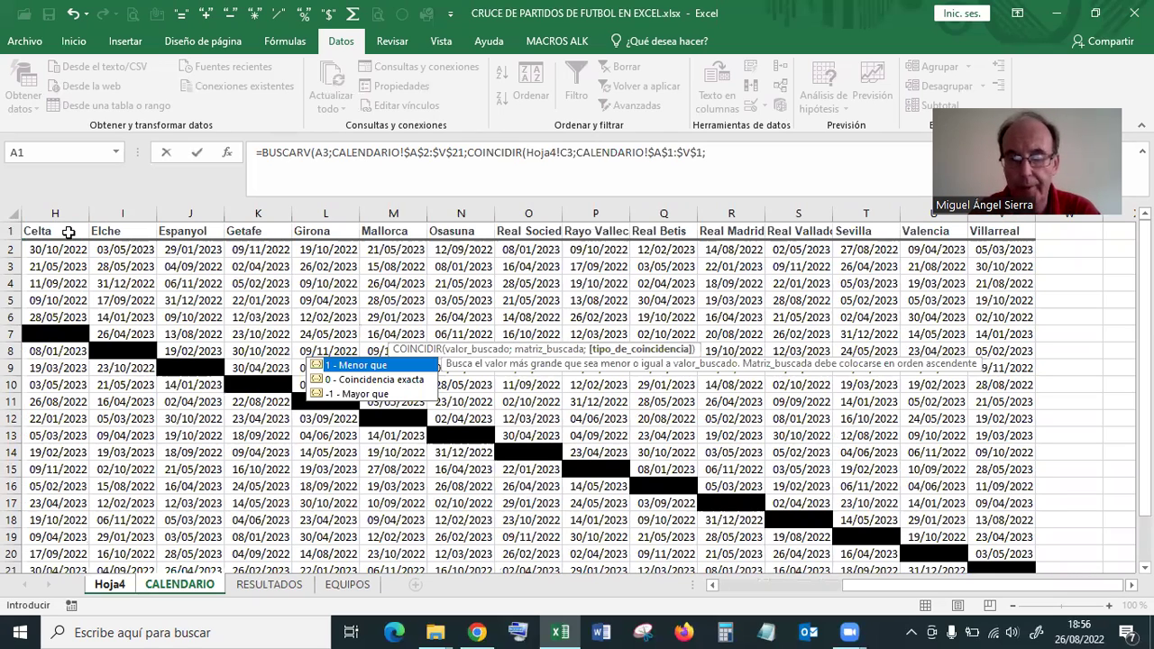
text(0)
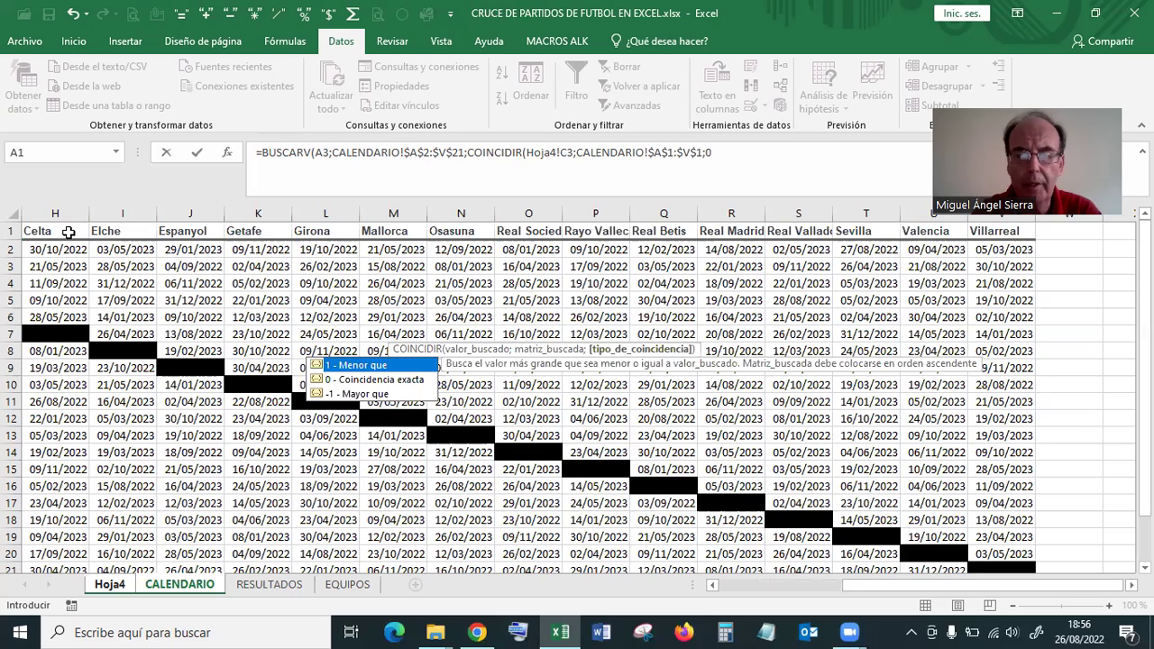
text())
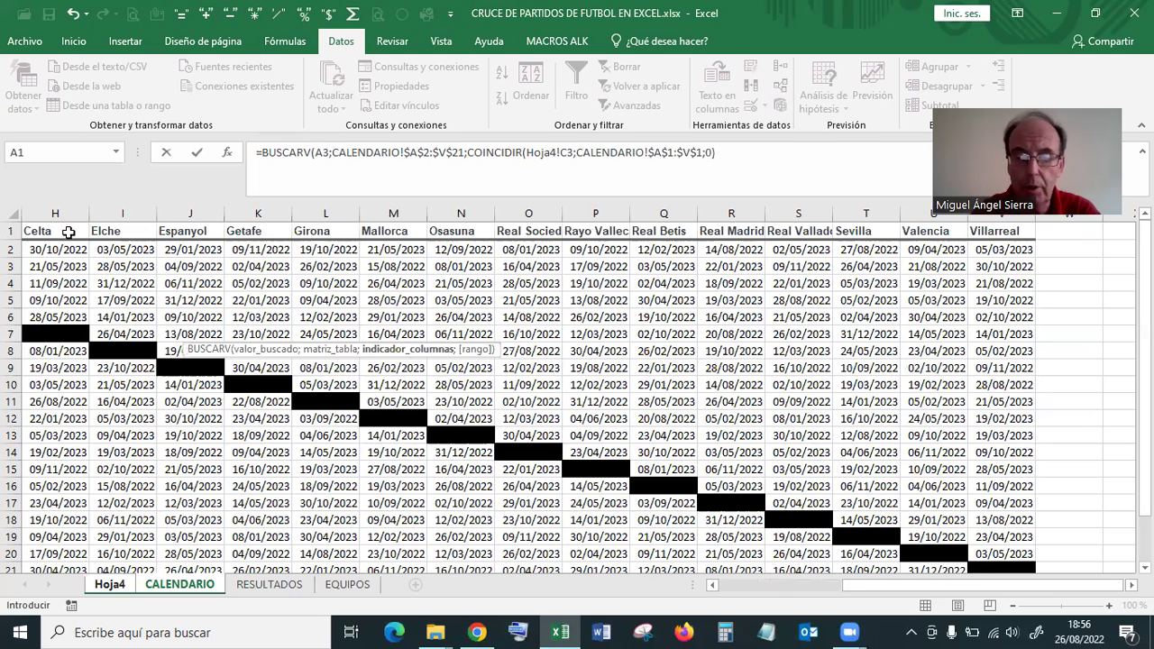
text(;)
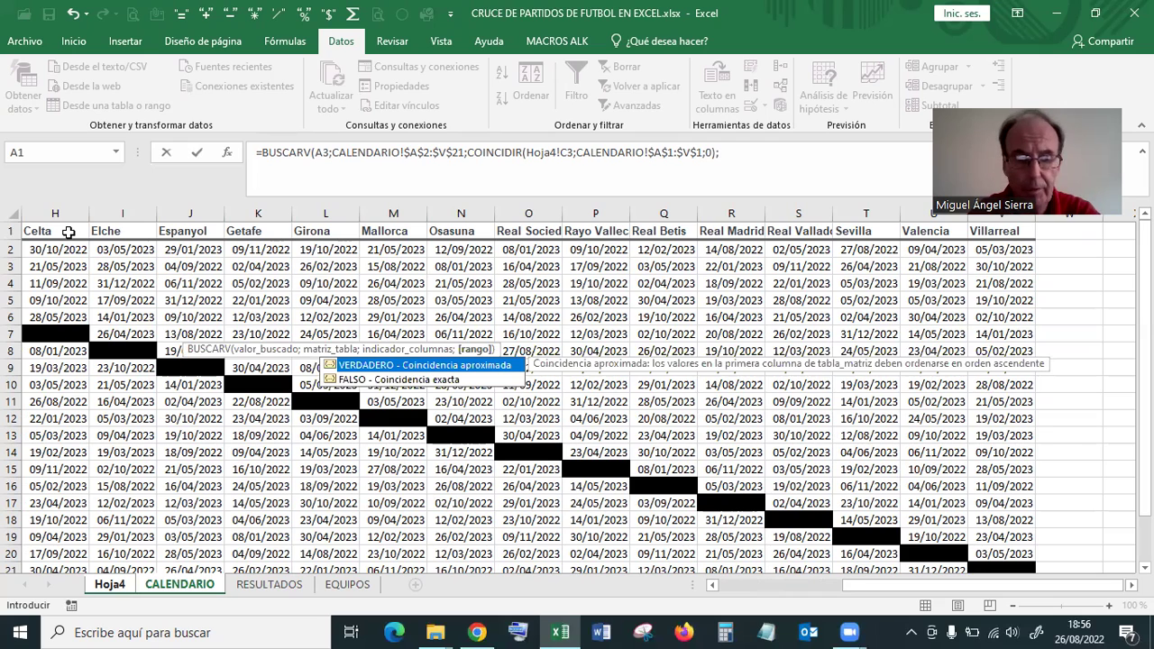
text(FALSO)
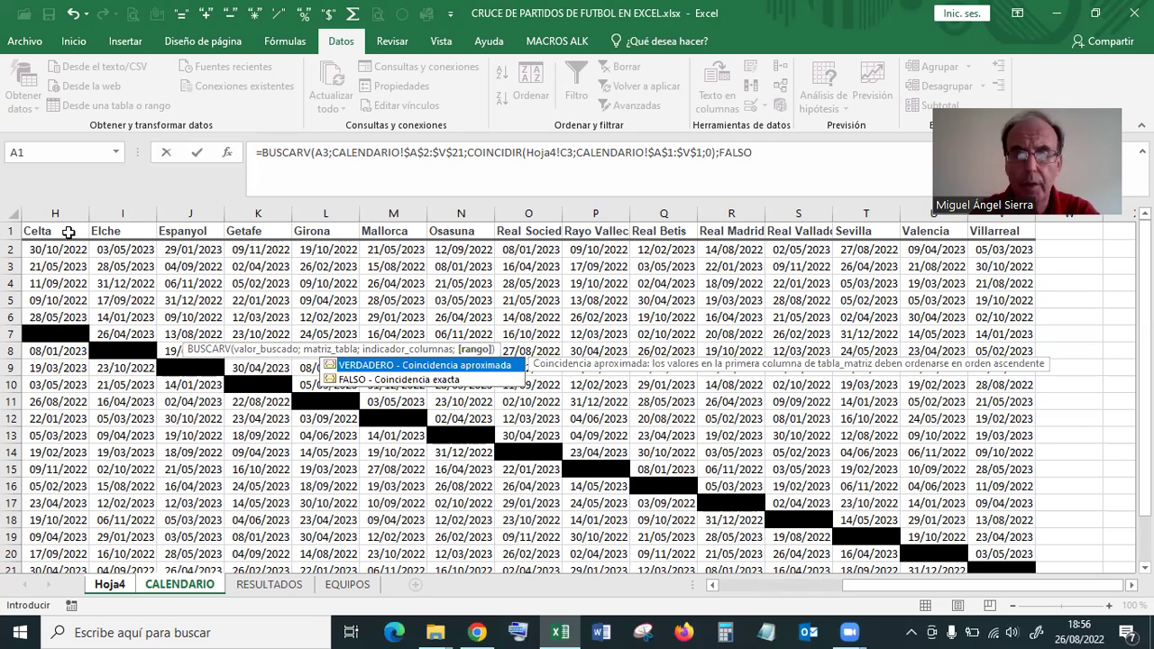
text())
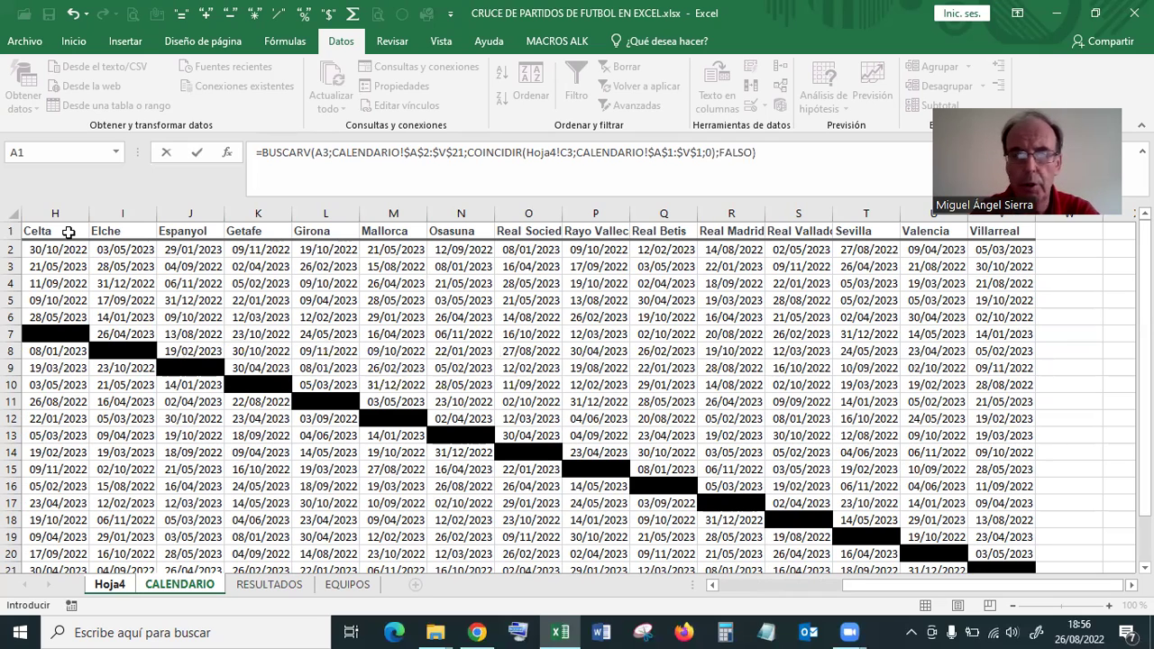
key(Return)
- Format C7 as Fecha corta so it shows 15/08/2022
click(283, 333)
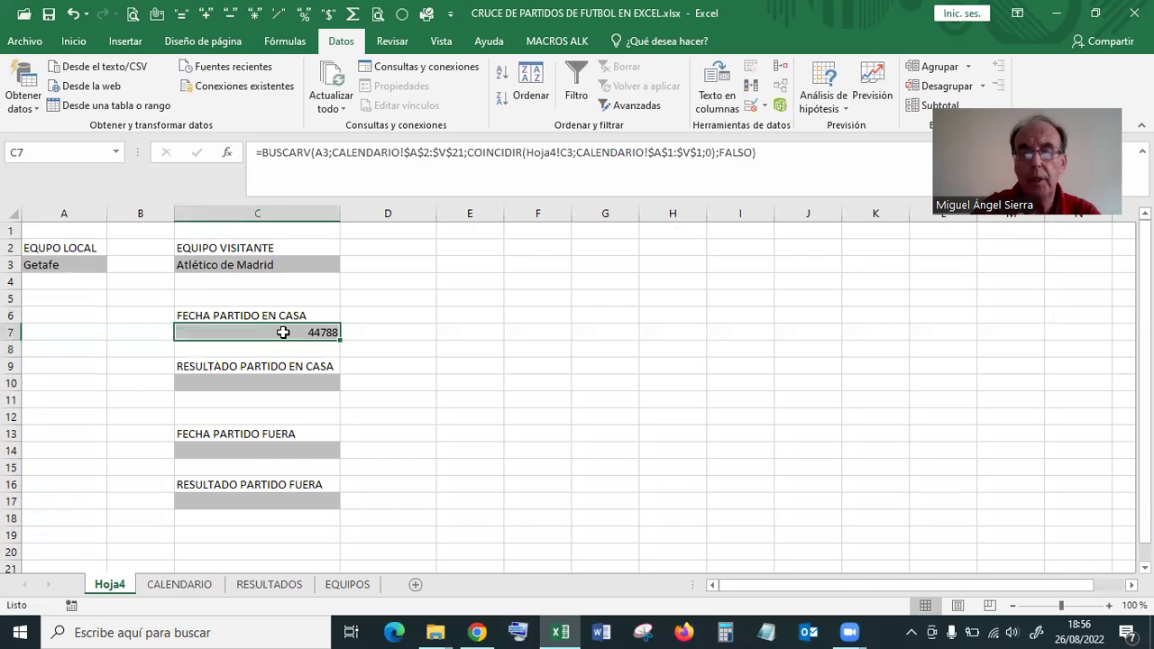
click(72, 42)
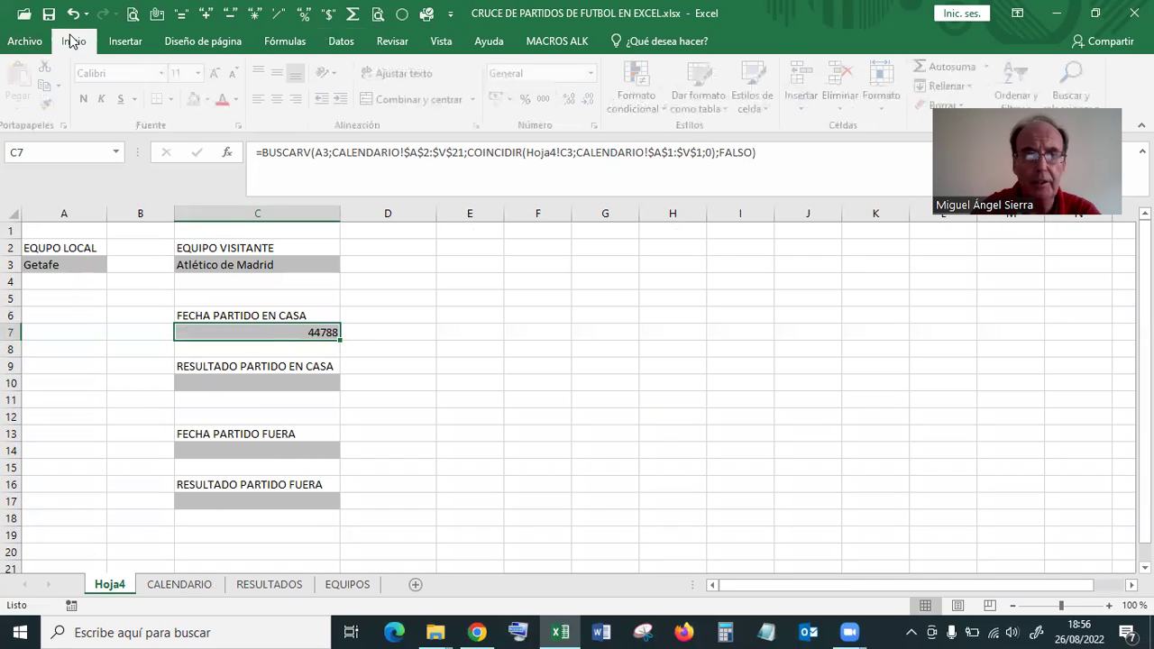
click(597, 74)
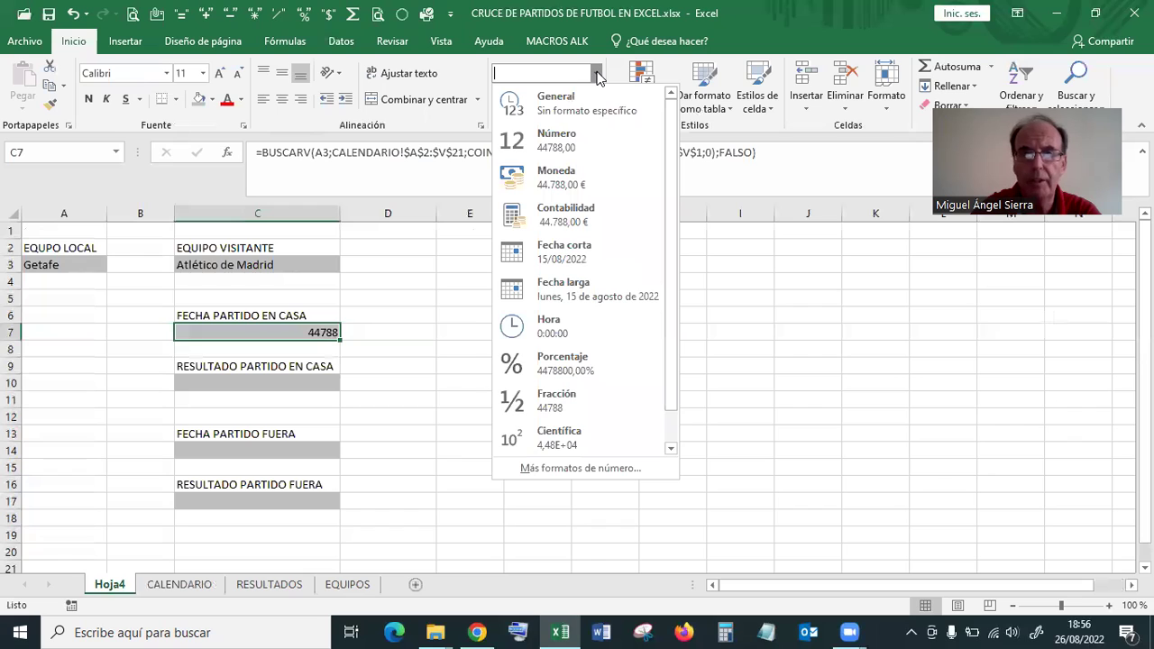
click(595, 252)
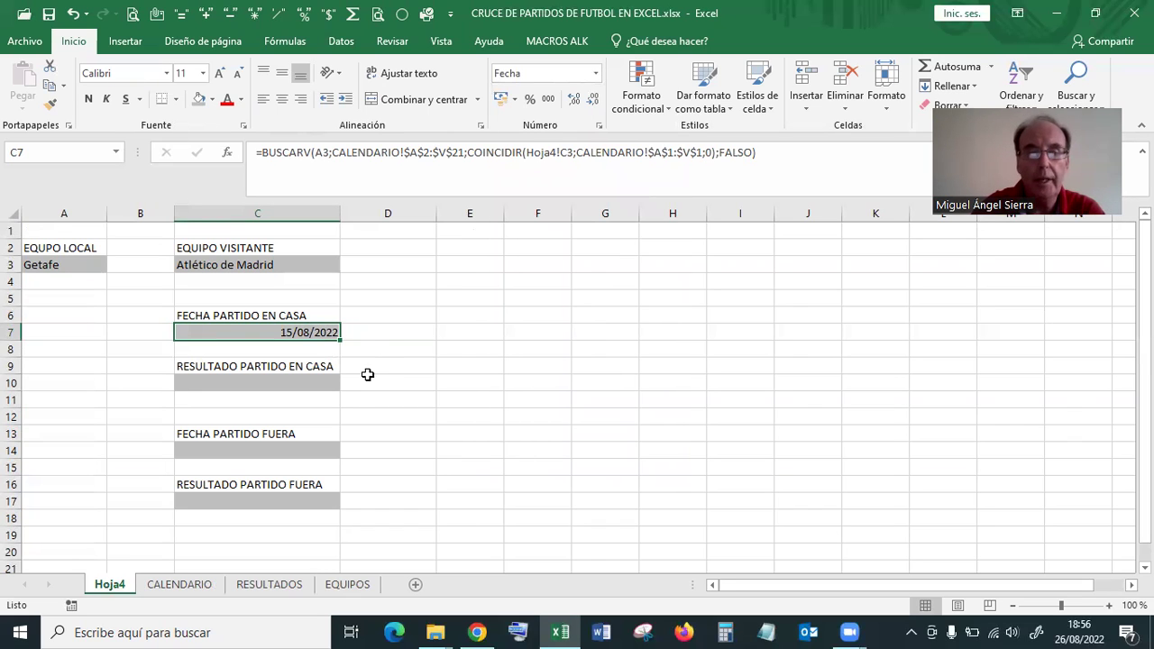
- Cross-check the date on CALENDARIO and RESULTADOS, reviewing C7 and C10 on Hoja4
click(179, 584)
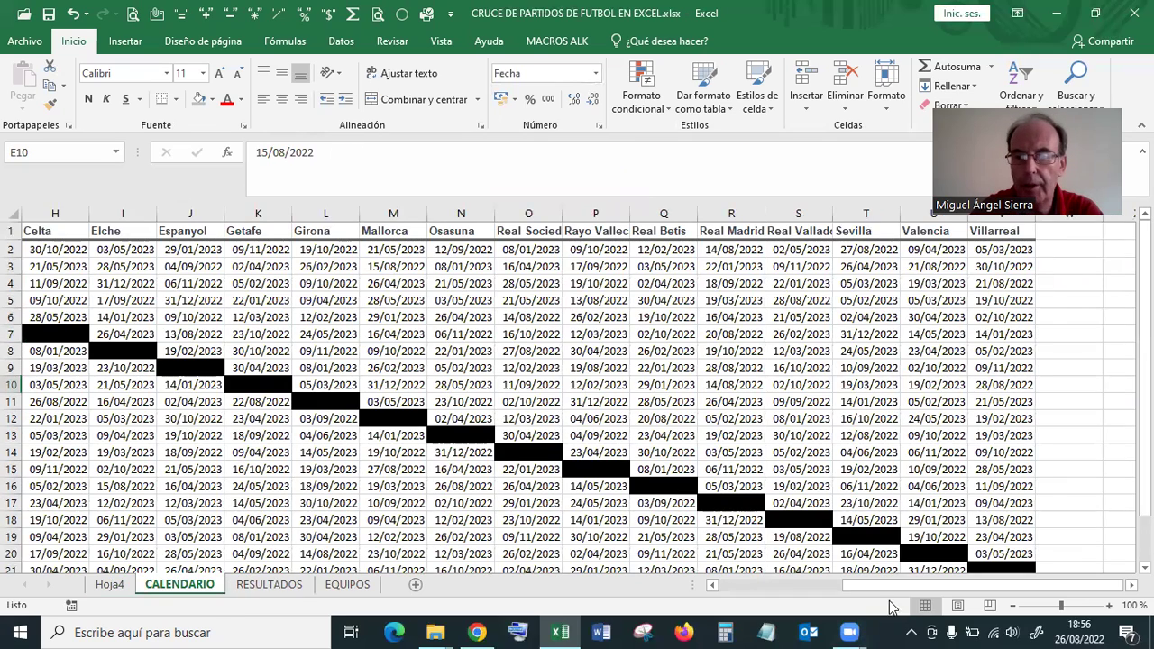
drag(887, 593, 765, 586)
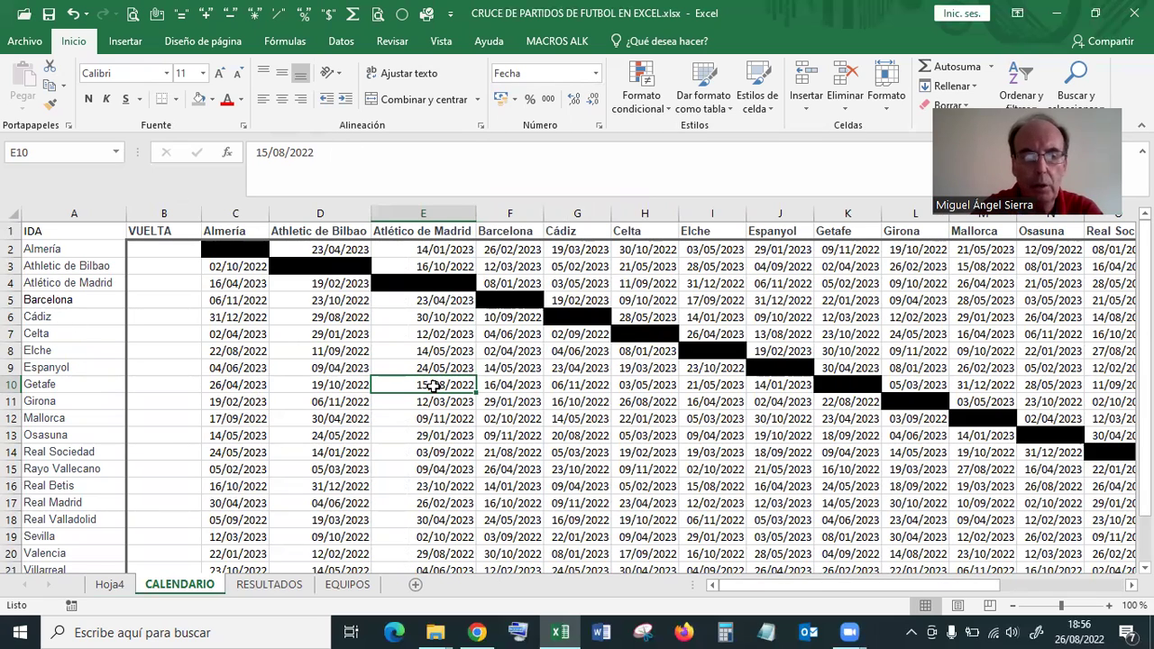
click(109, 584)
click(205, 377)
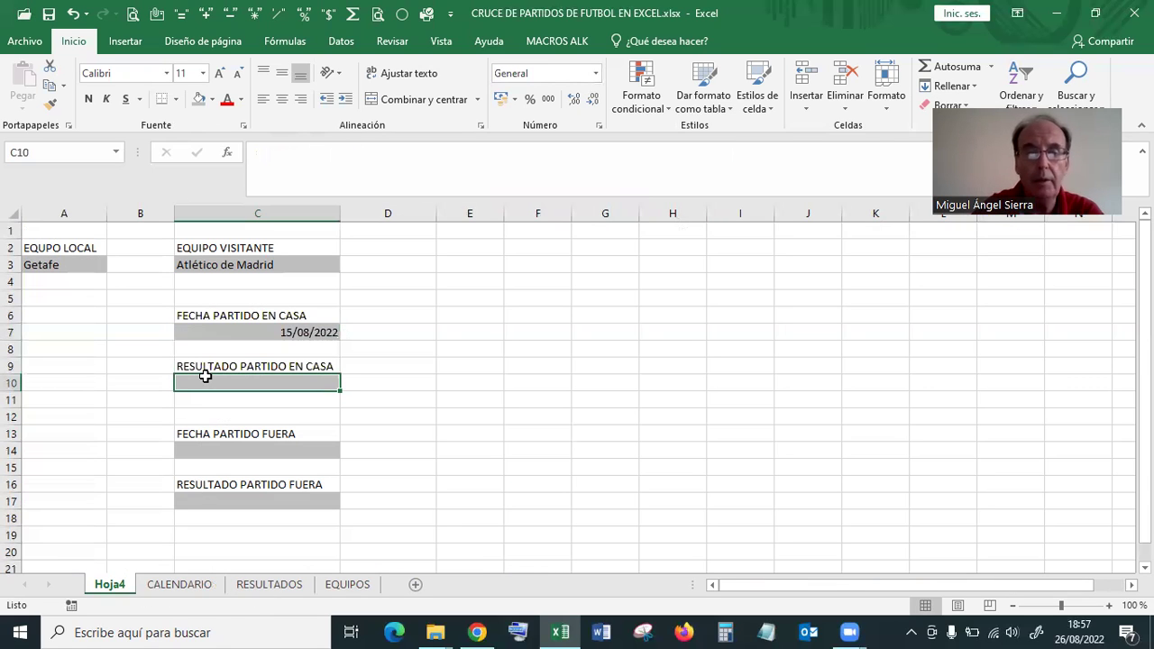
click(235, 333)
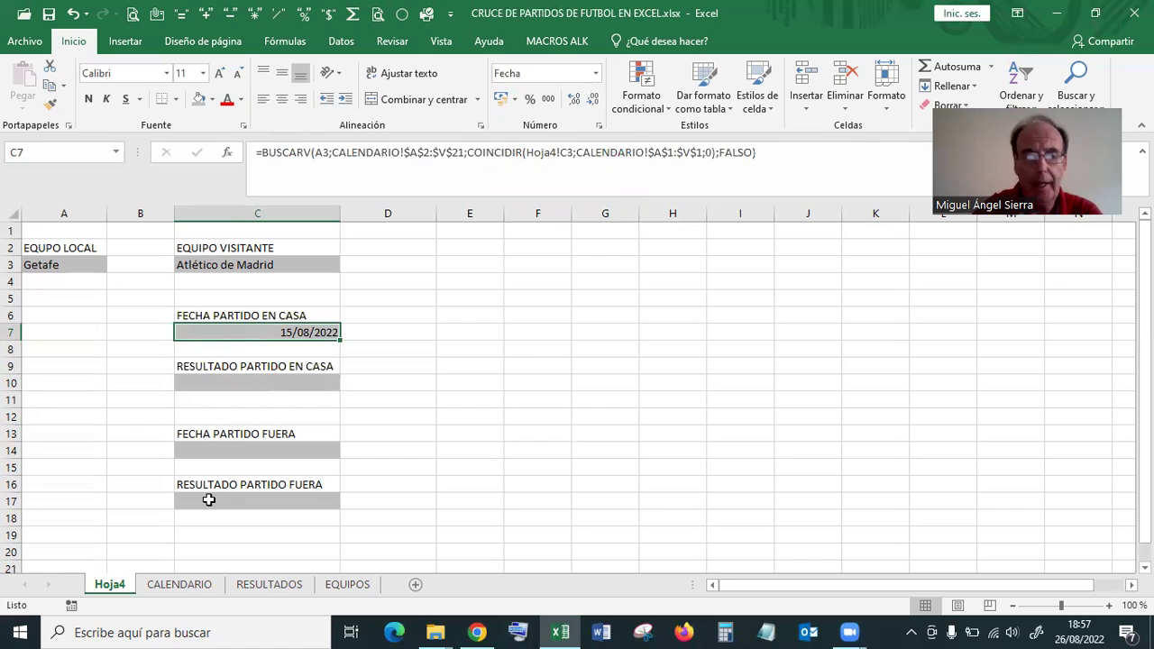
click(203, 587)
click(275, 586)
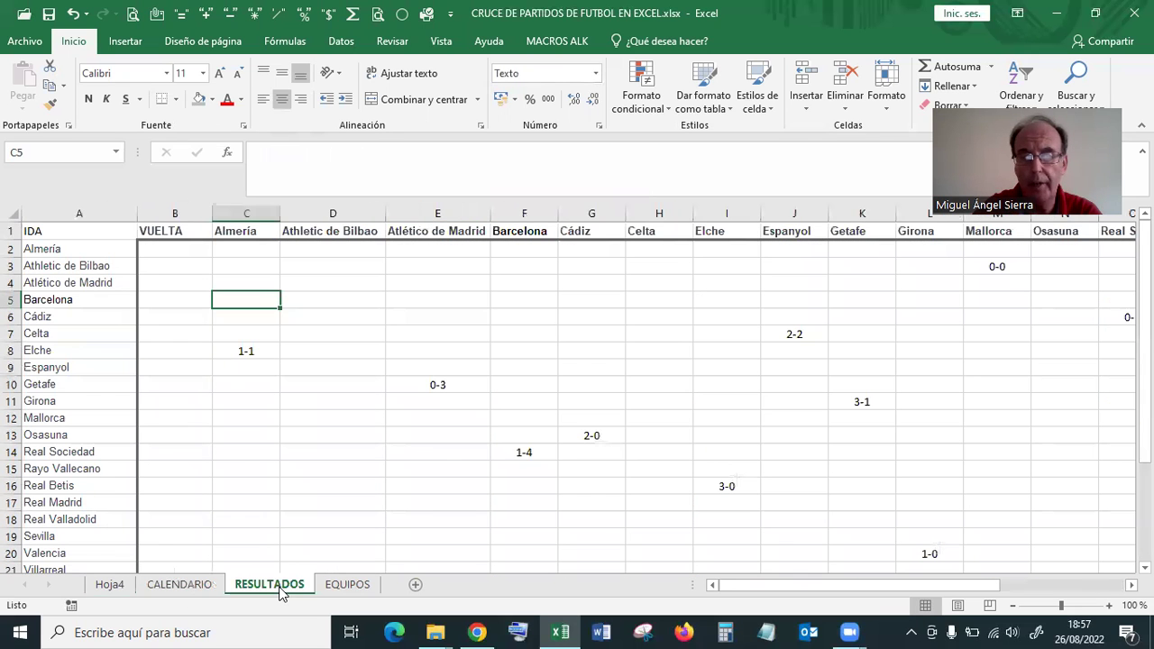
click(111, 586)
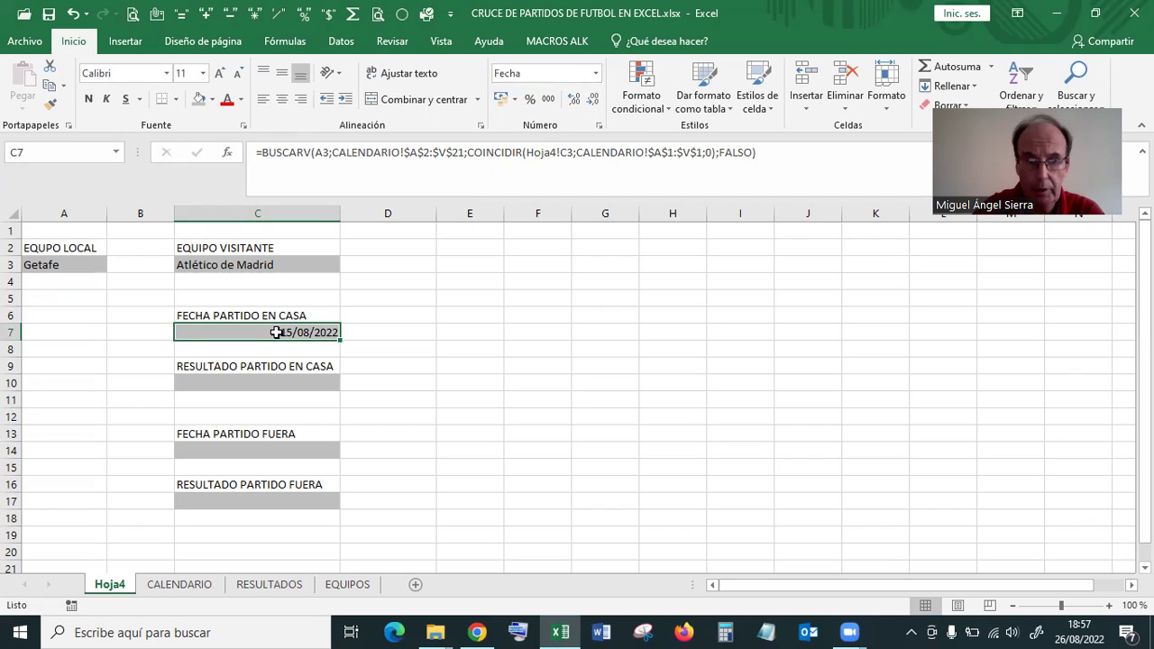
- Copy the full lookup formula text from C7 and leave C7 unchanged
click(766, 153)
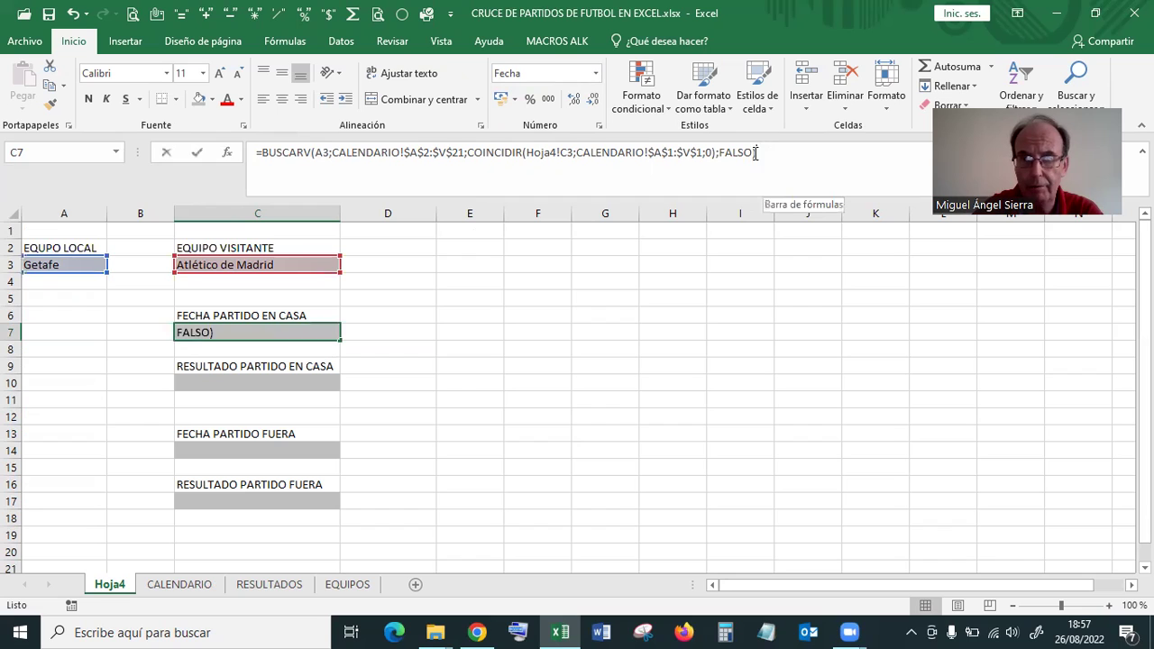
key(shift+Home)
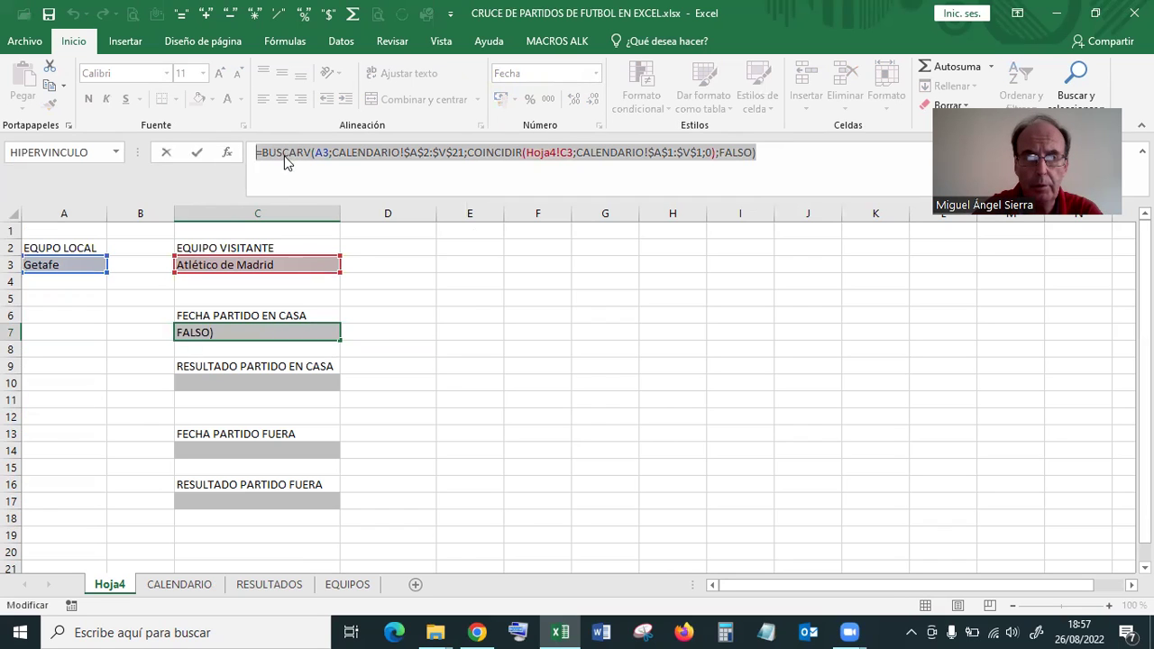
right_click(283, 159)
click(327, 185)
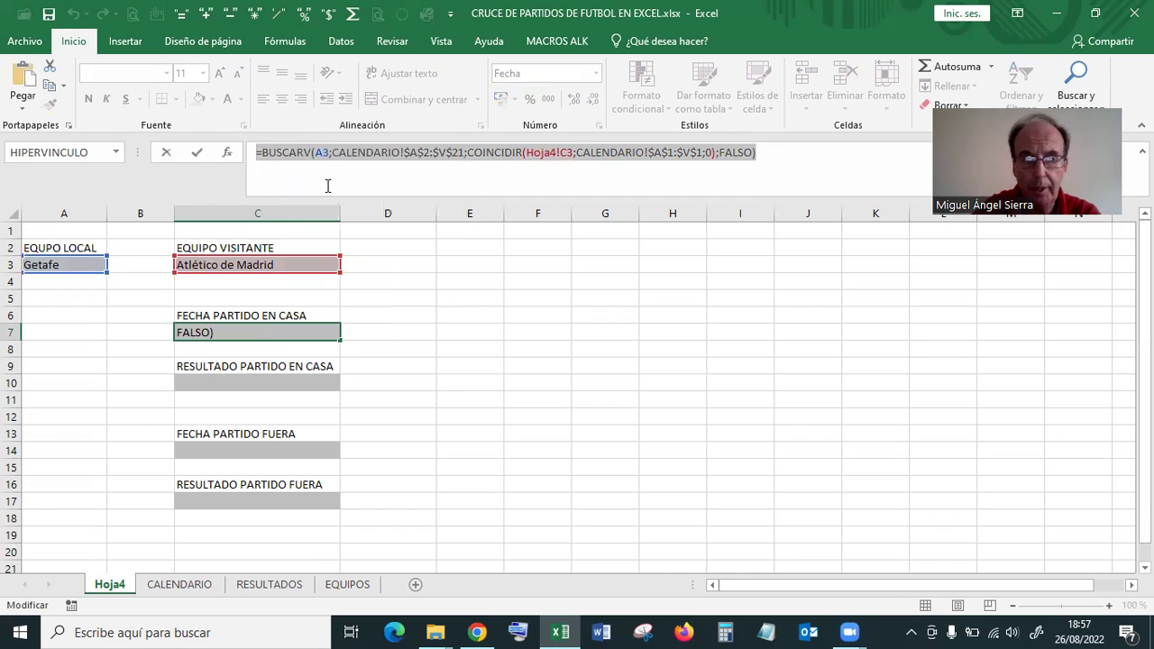
key(Escape)
- Paste the formula into C10 with both CALENDARIO references changed to RESULTADOS, giving 0-3
click(276, 383)
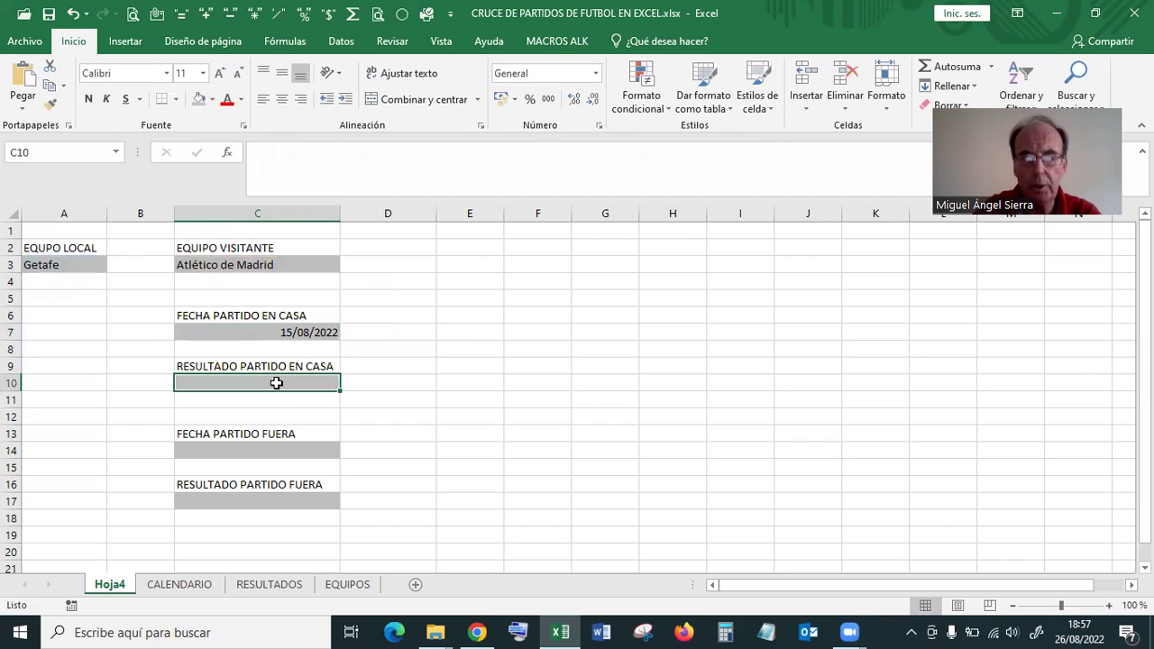
click(277, 156)
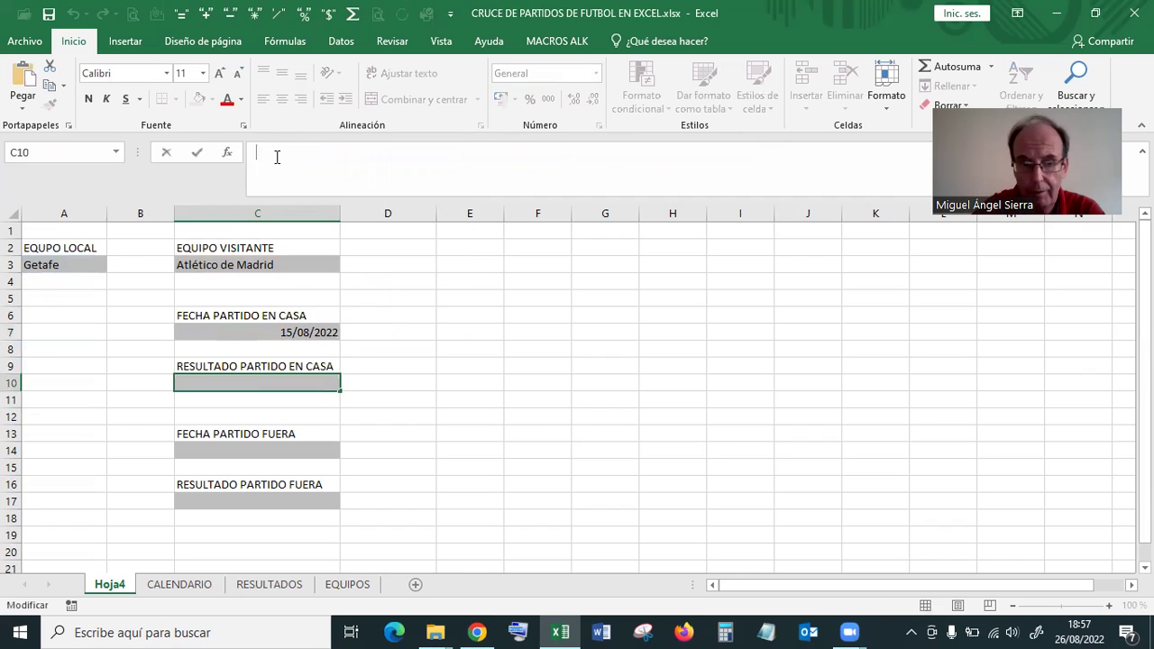
key(ctrl+v)
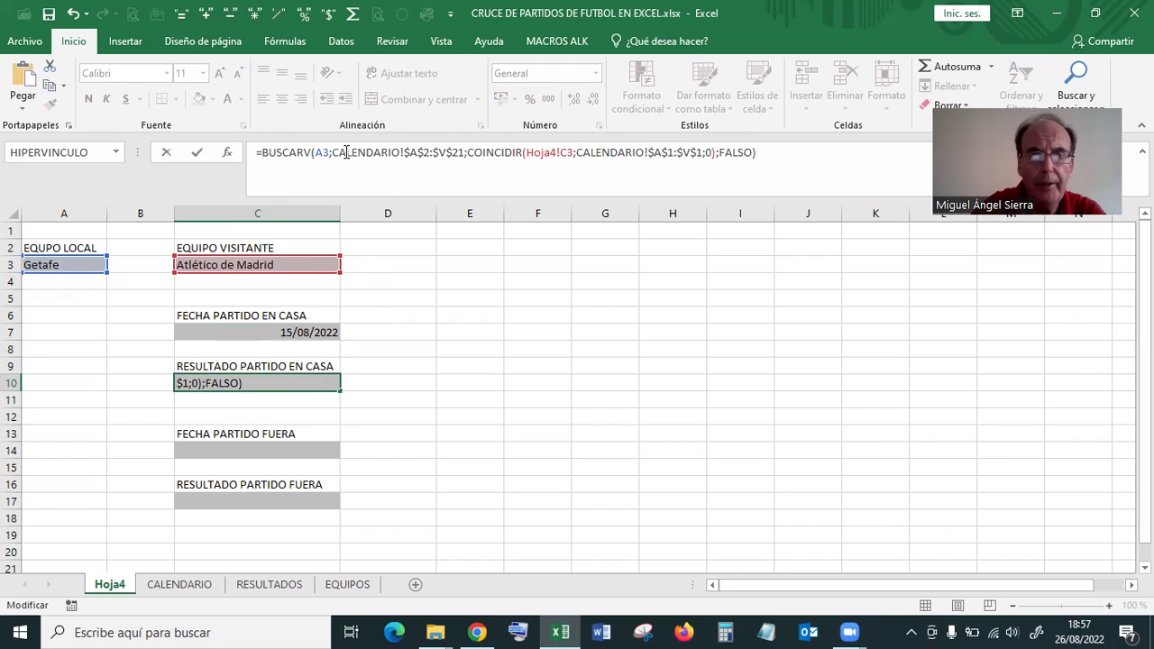
drag(333, 153, 399, 151)
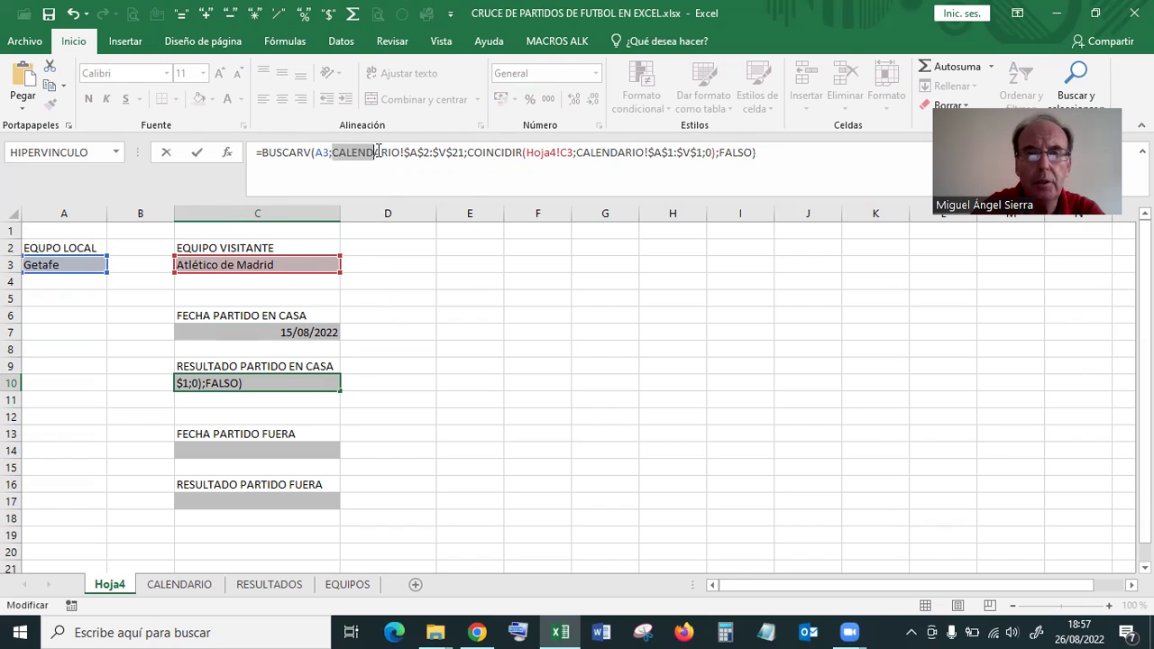
text(RESULTADOS)
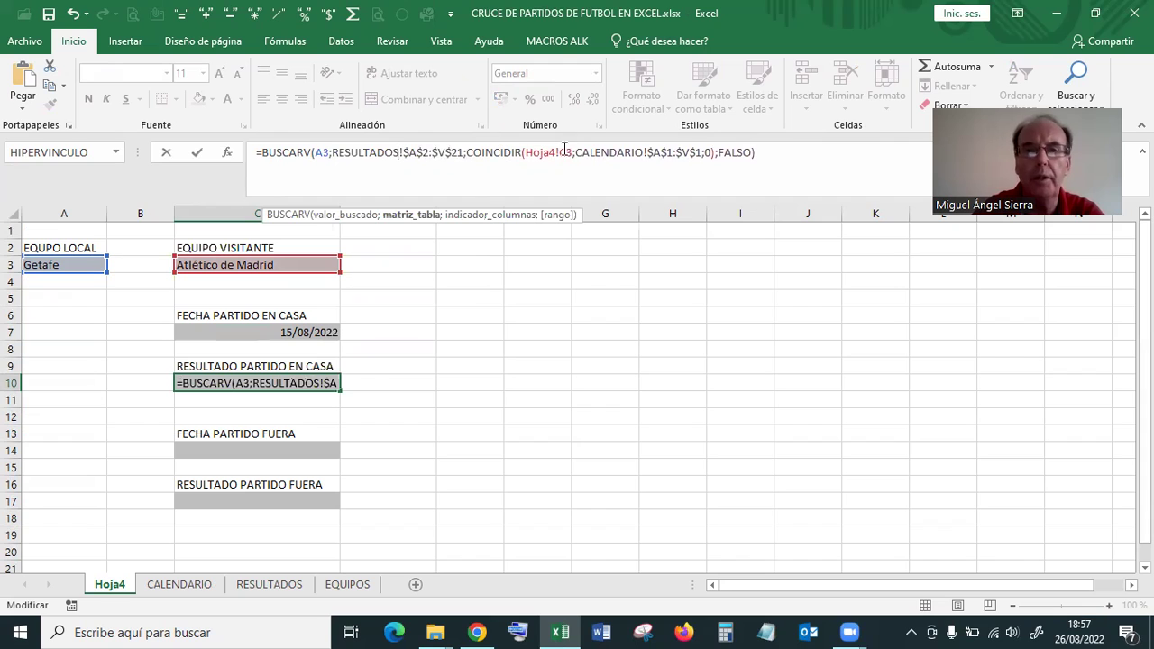
drag(575, 152, 642, 153)
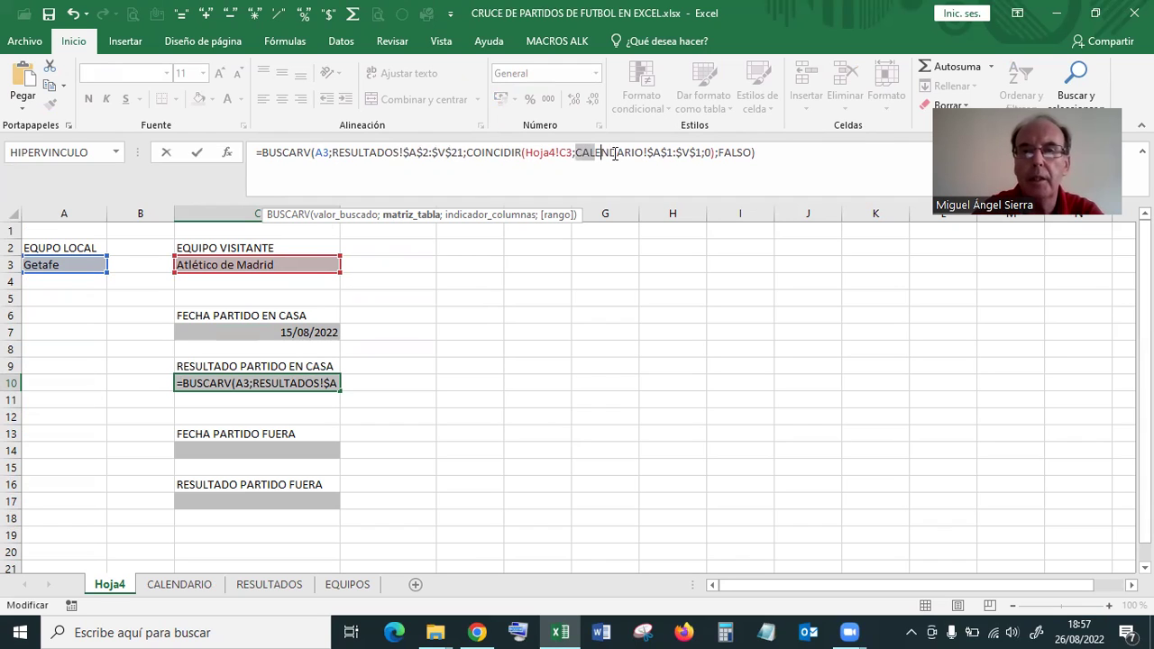
text(RE)
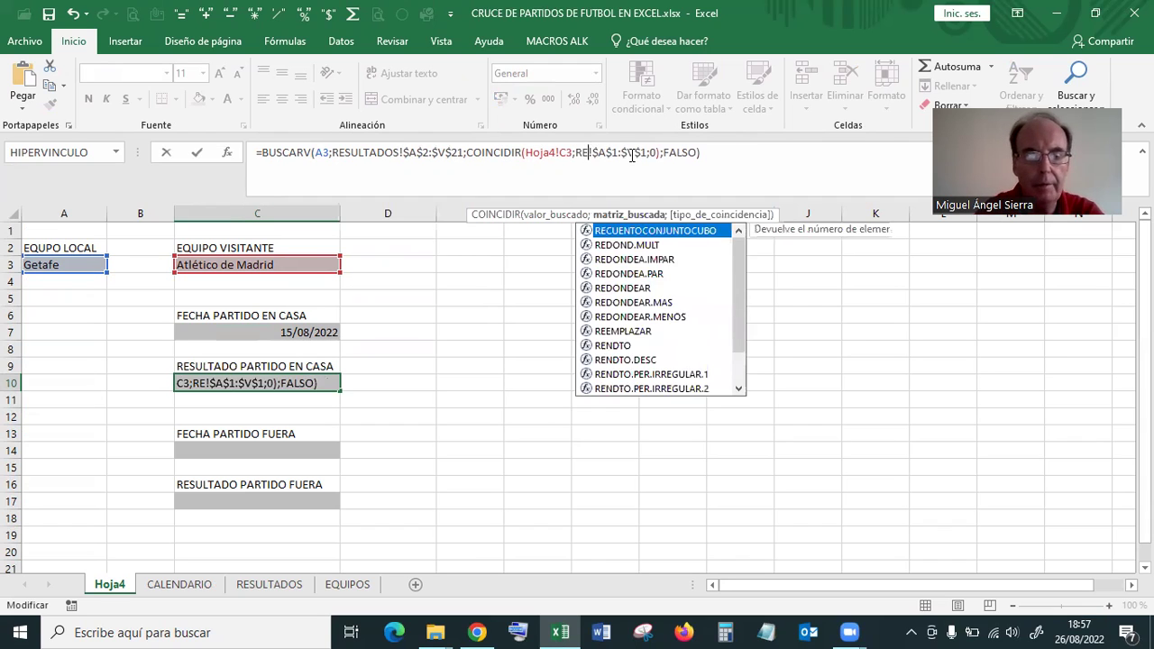
text(SULTADOS)
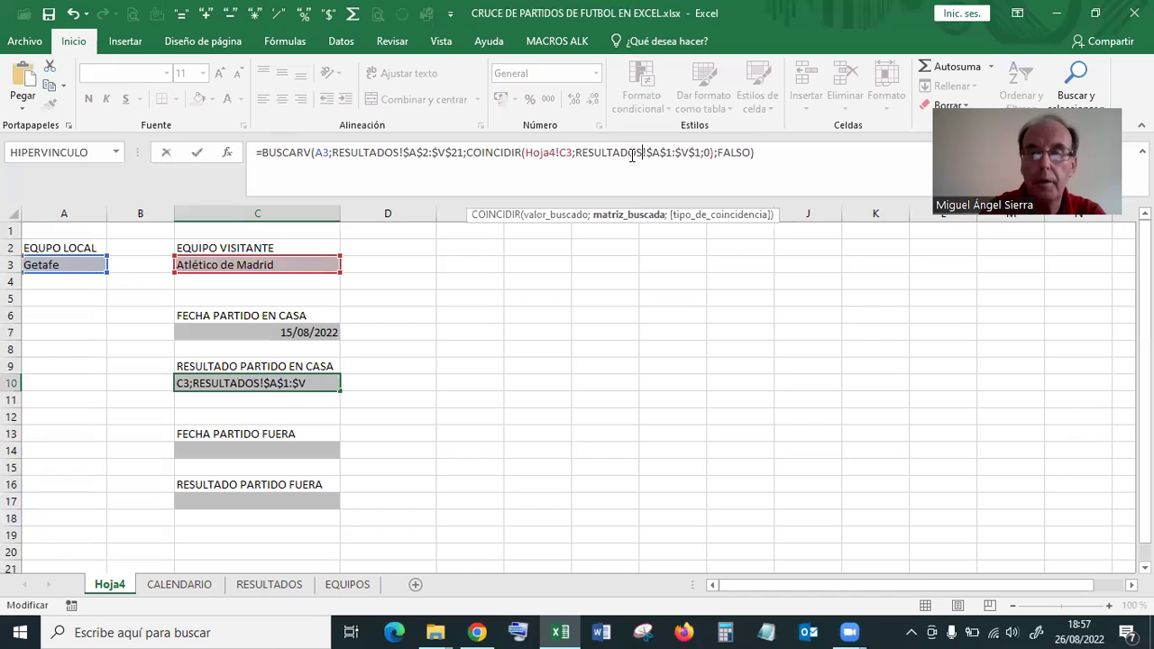
key(Return)
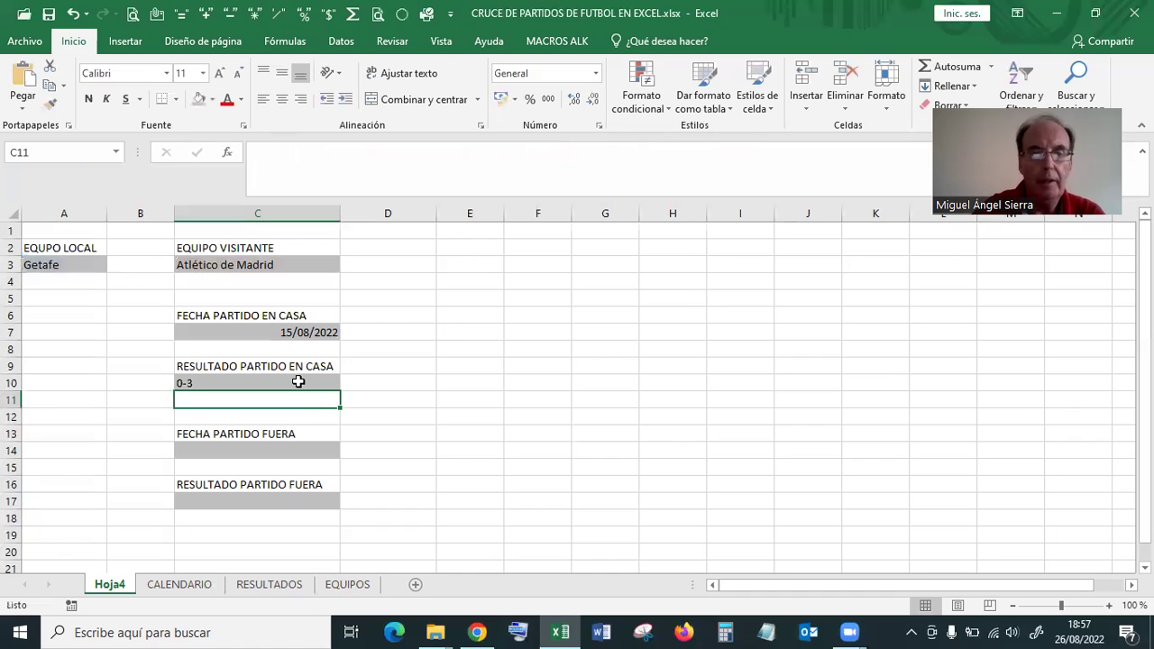
click(296, 382)
click(282, 99)
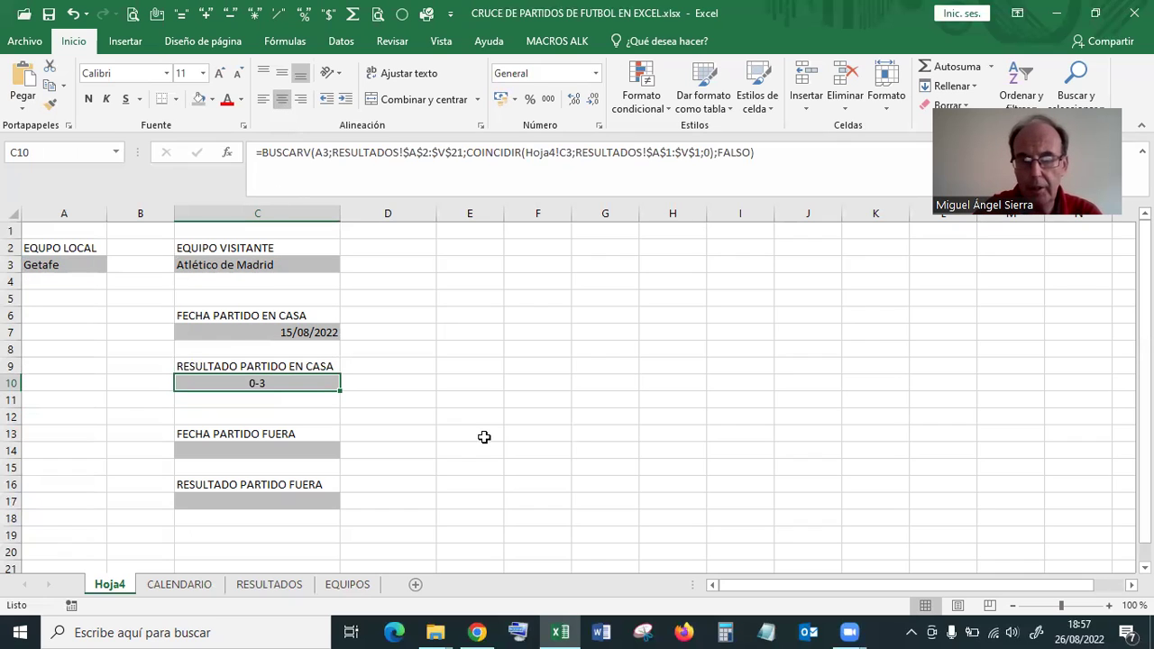
click(67, 263)
click(113, 264)
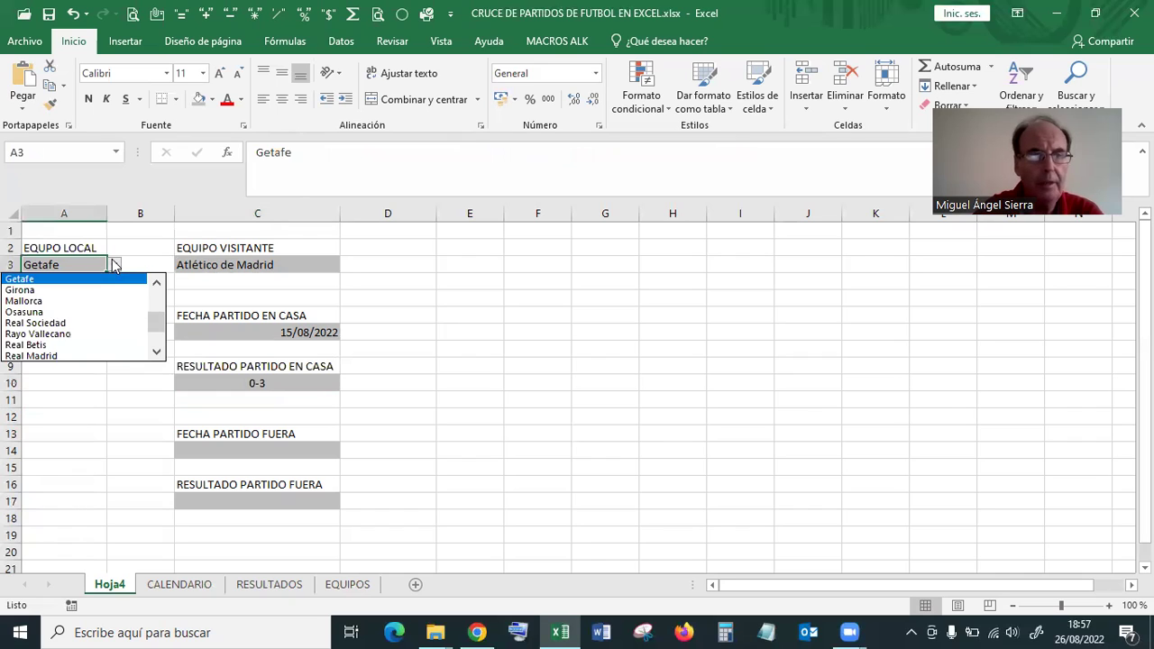
drag(155, 320, 155, 296)
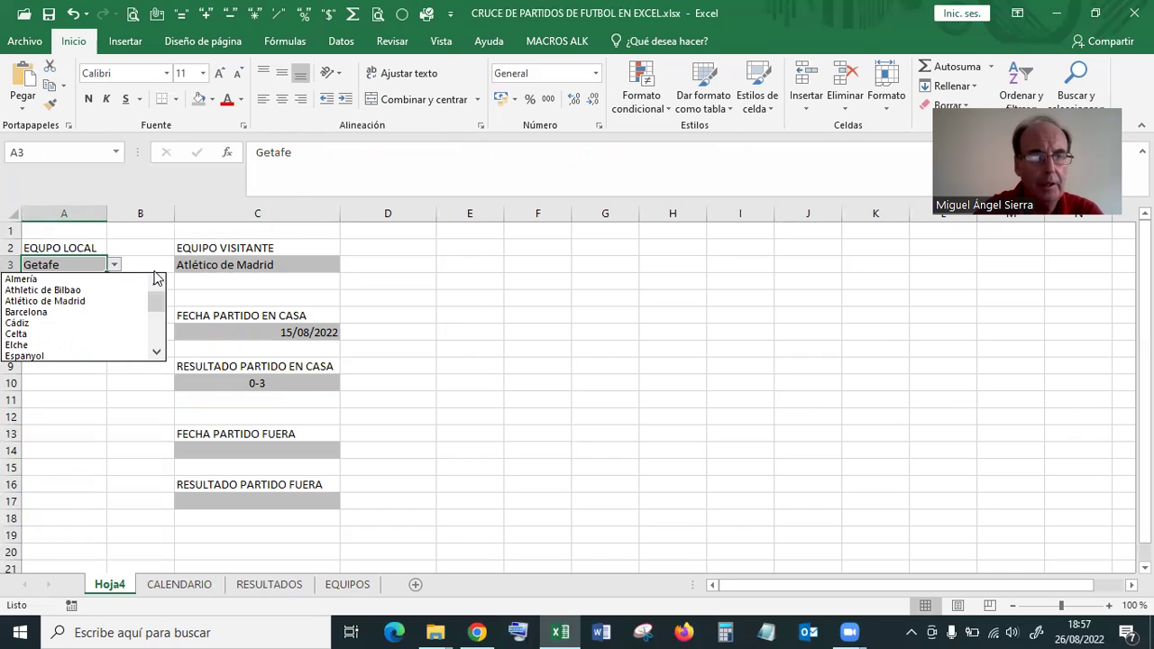
click(45, 334)
click(221, 264)
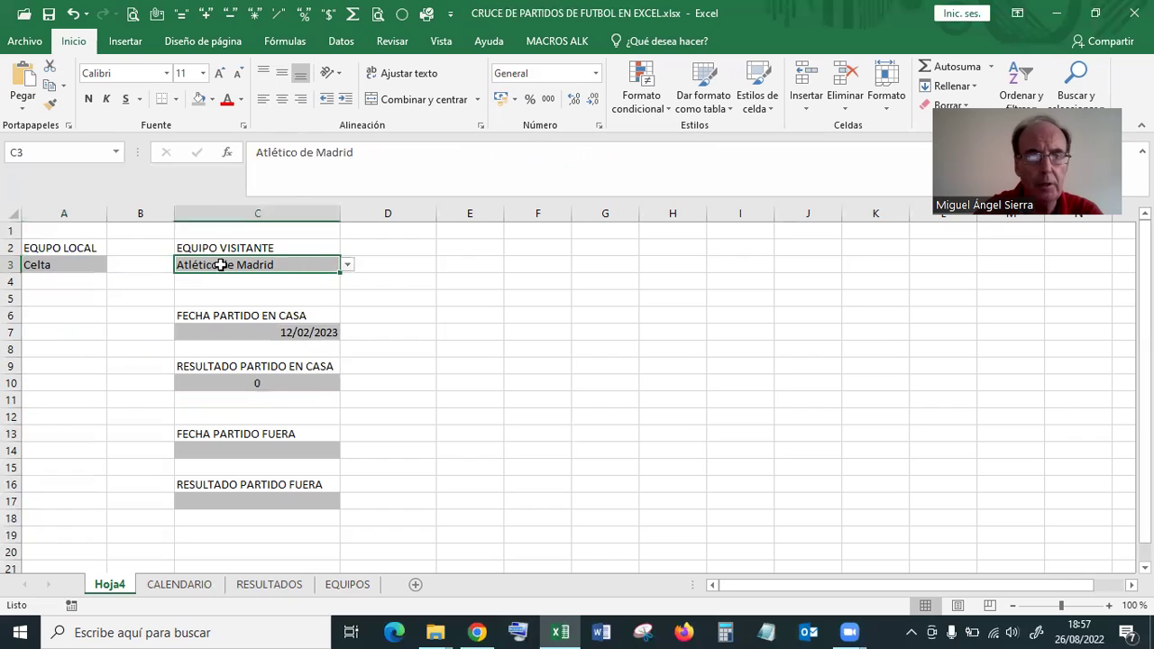
click(347, 265)
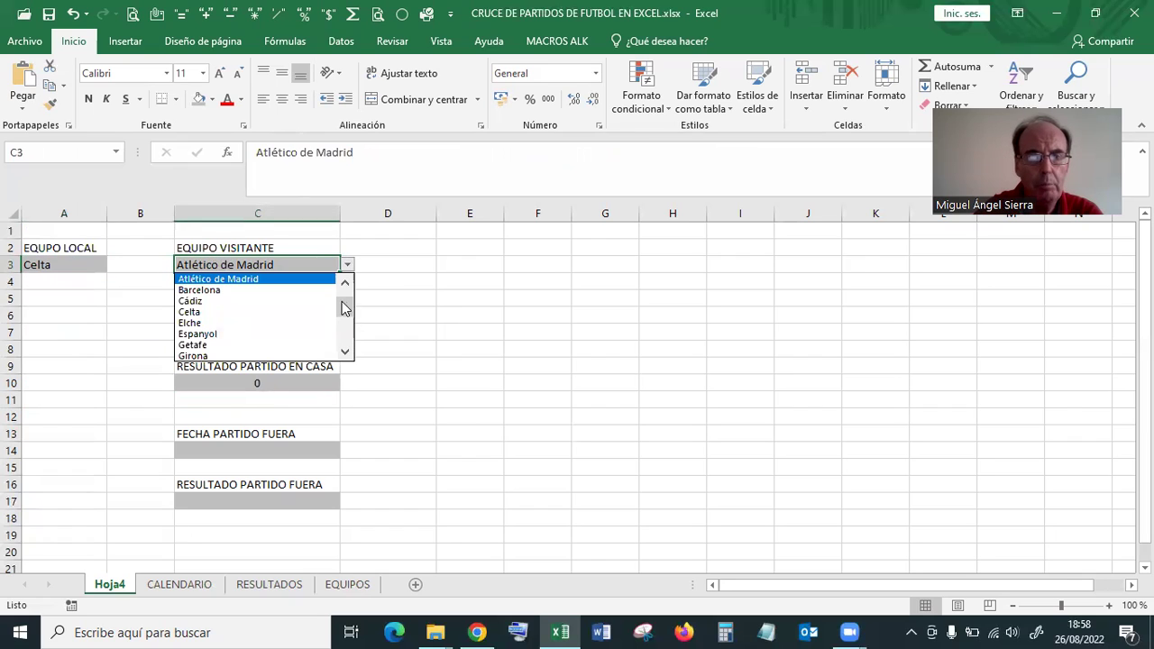
drag(343, 308, 344, 332)
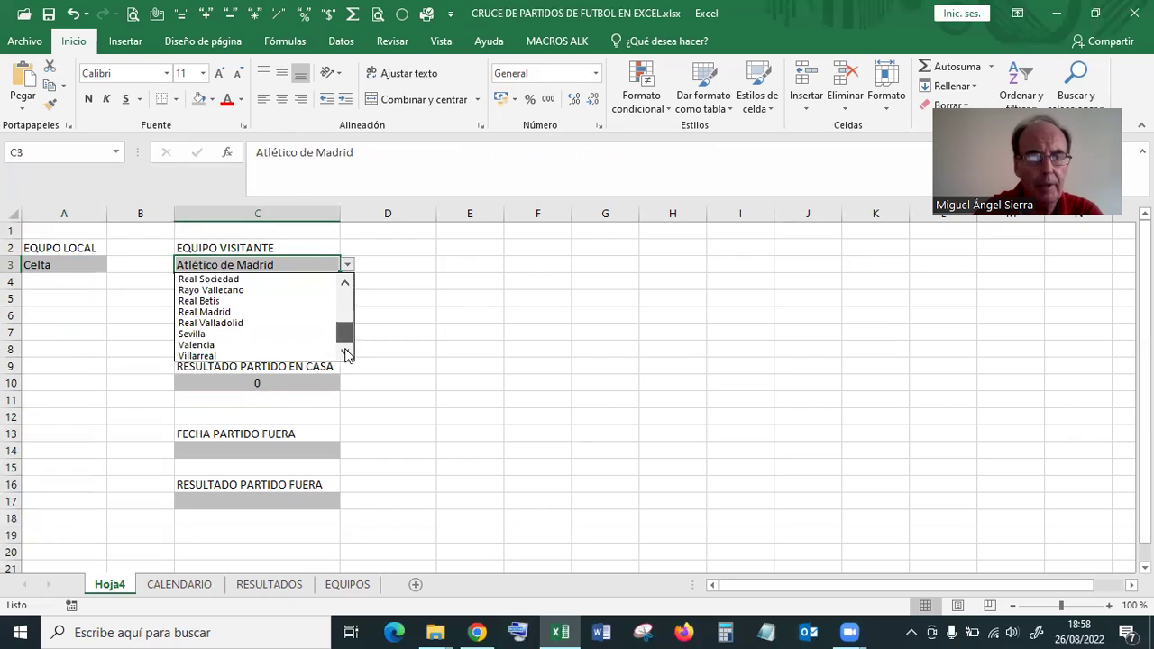
click(259, 313)
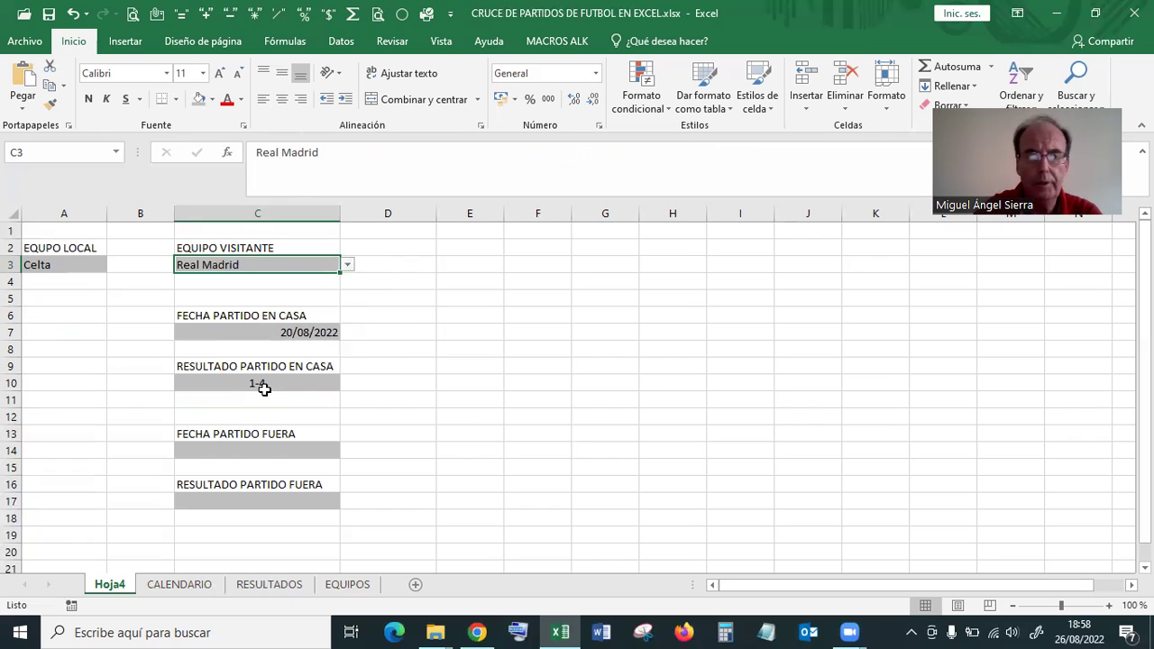
click(283, 334)
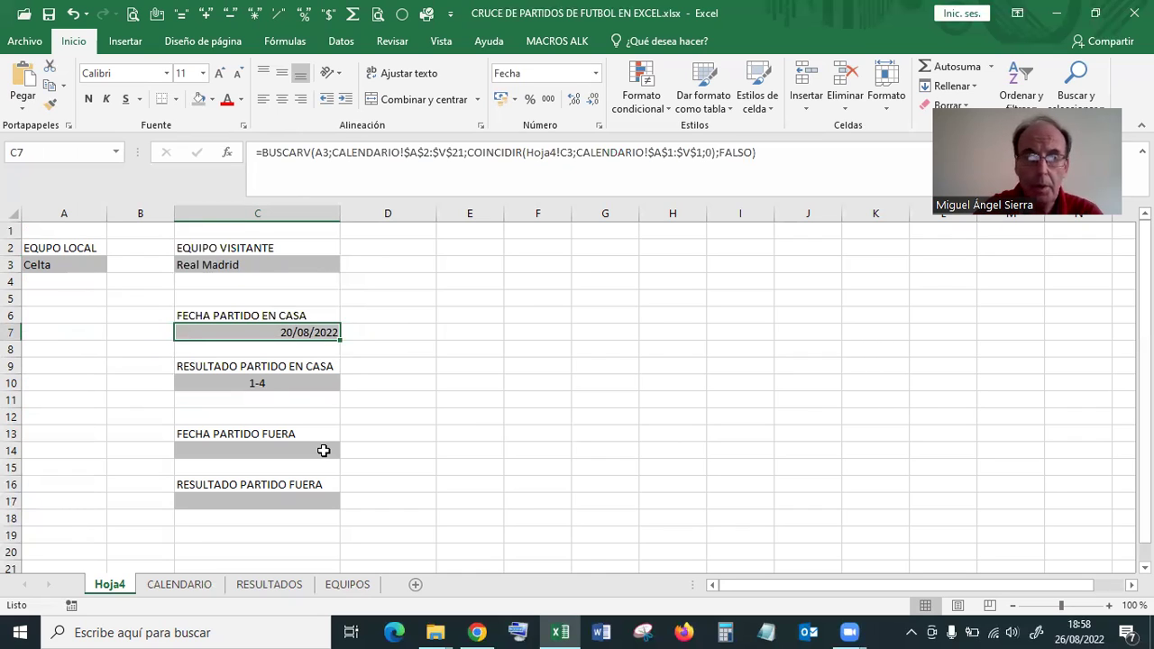
click(61, 261)
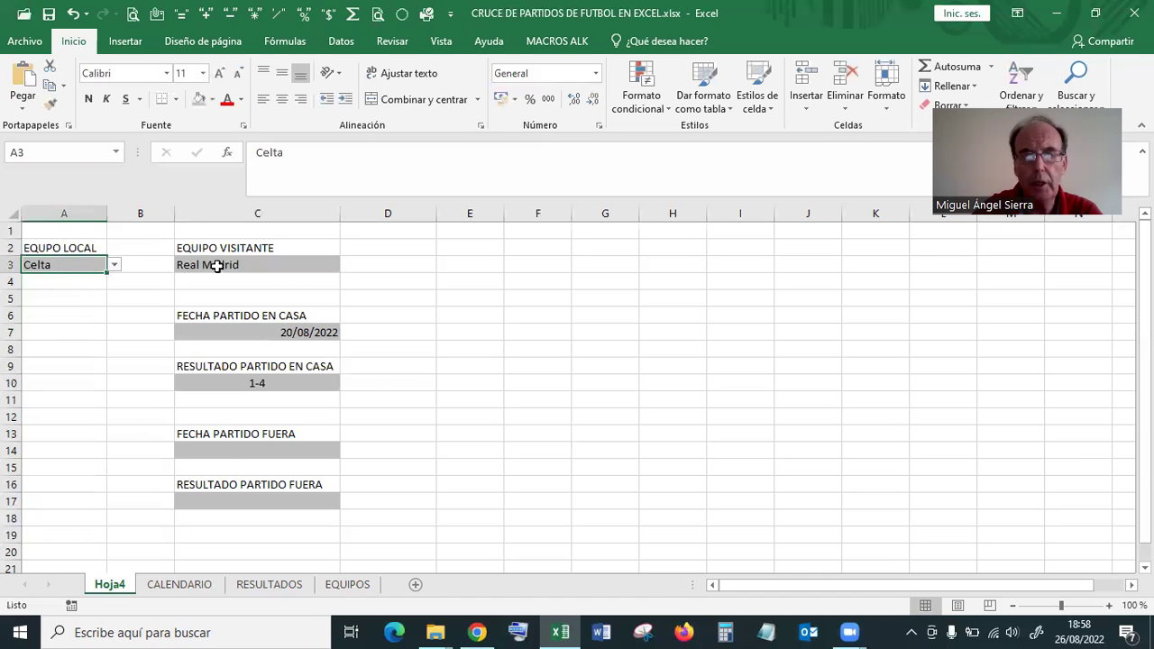
key(ctrl+Page_Down)
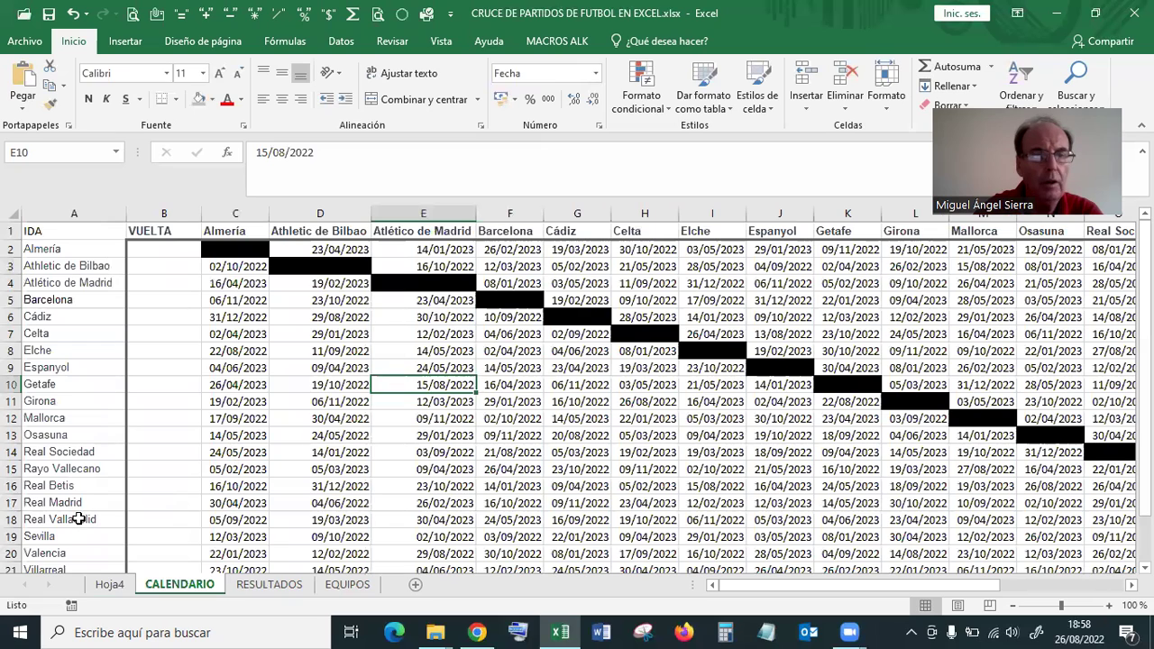
click(79, 503)
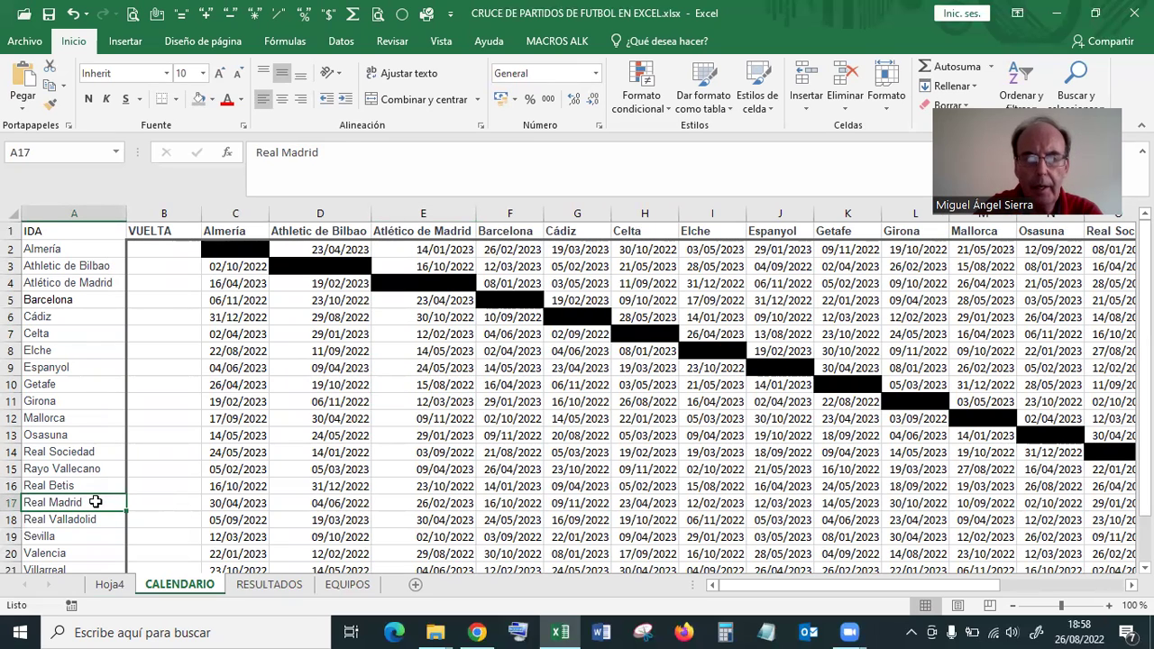
click(634, 502)
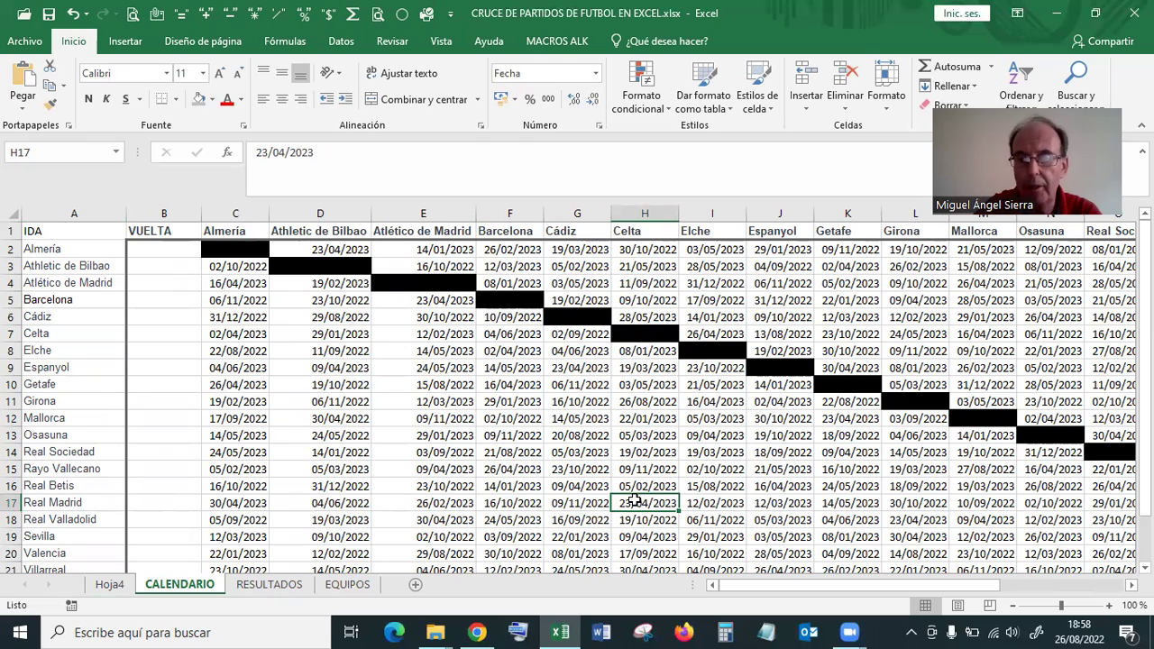
click(109, 584)
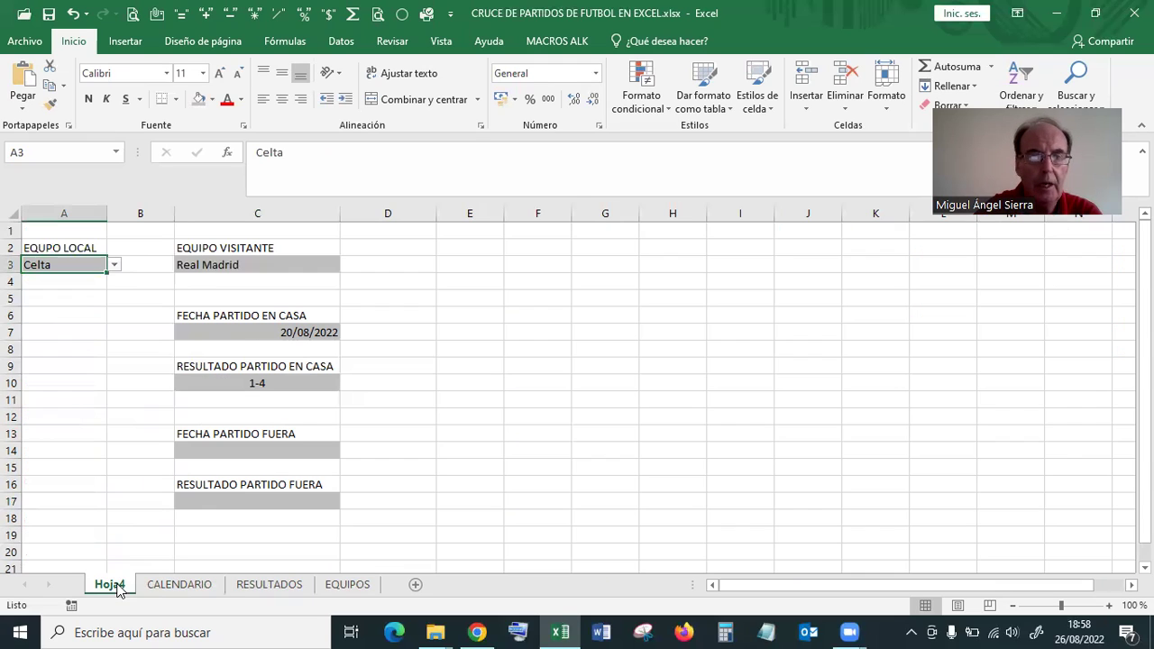
- Copy the home-date BUSCARV formula text from C7 and leave C7 unchanged
click(245, 330)
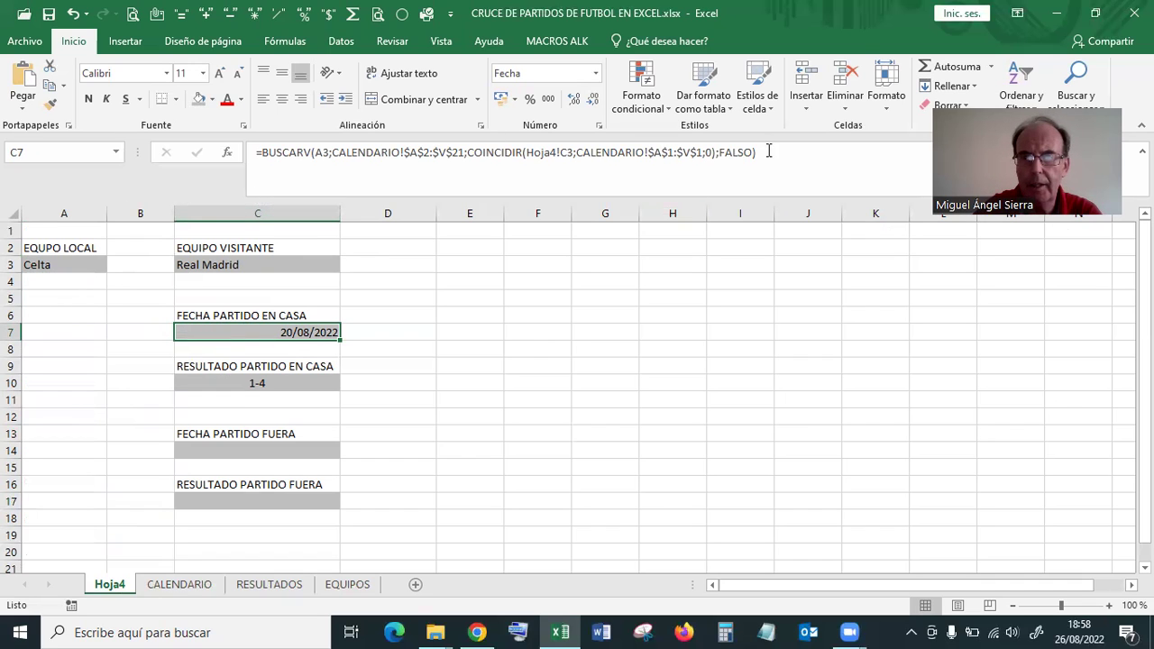
triple_click(261, 152)
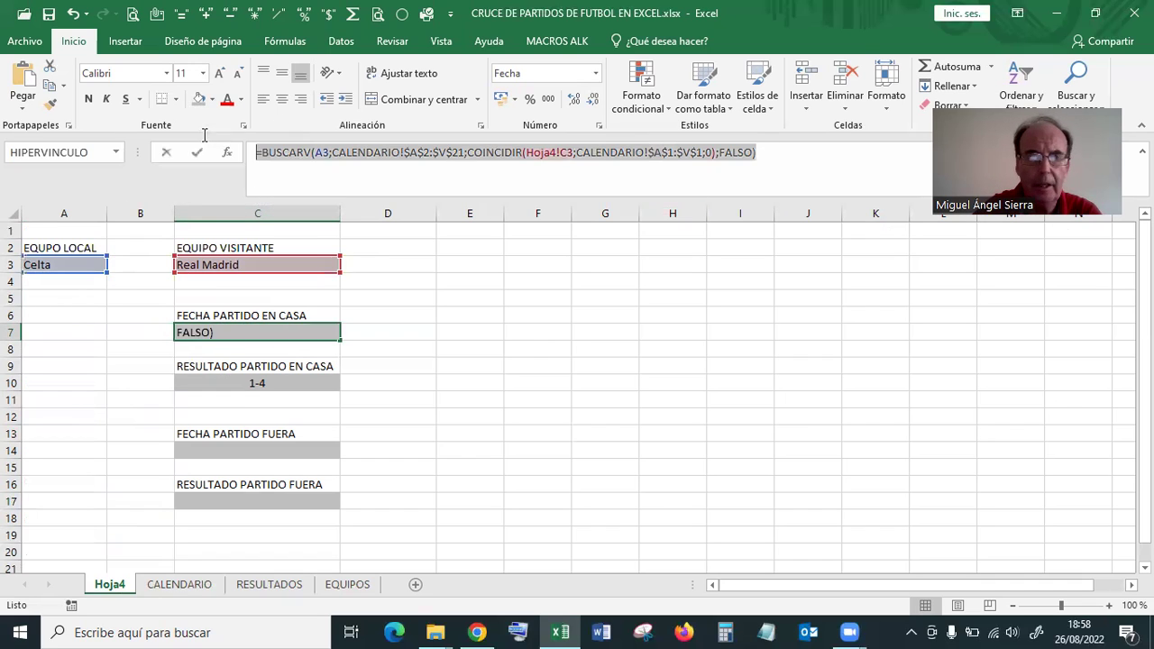
right_click(283, 158)
click(329, 183)
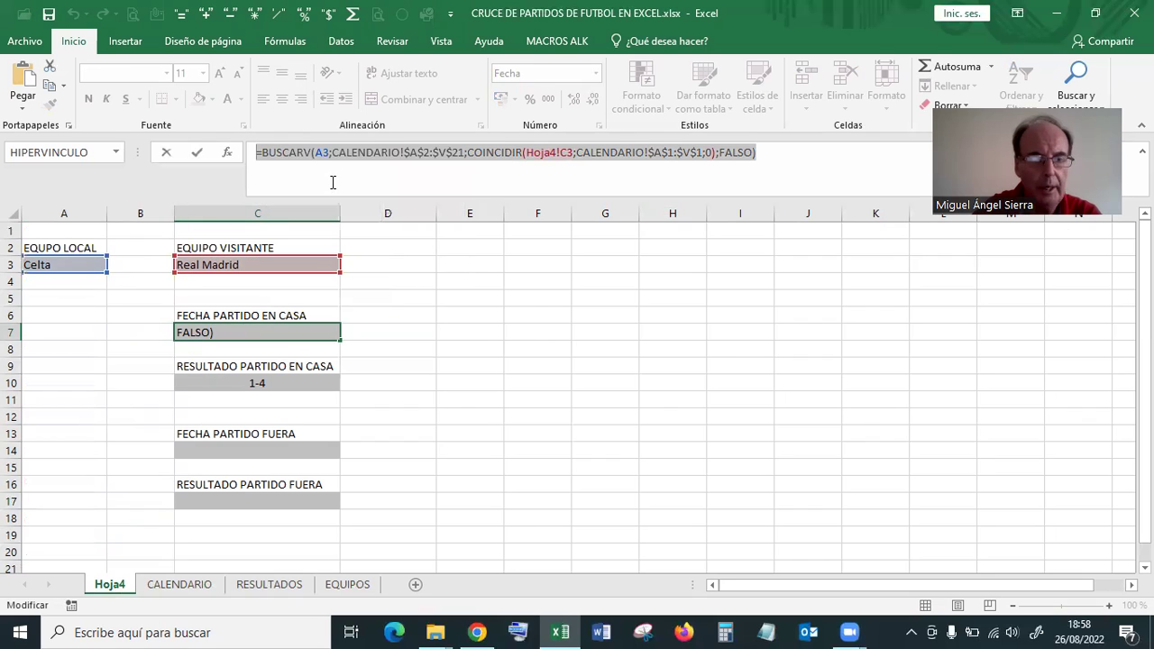
key(Escape)
- Paste the formula into C14, using C3 as the row lookup and A3 in COINCIDIR
click(242, 447)
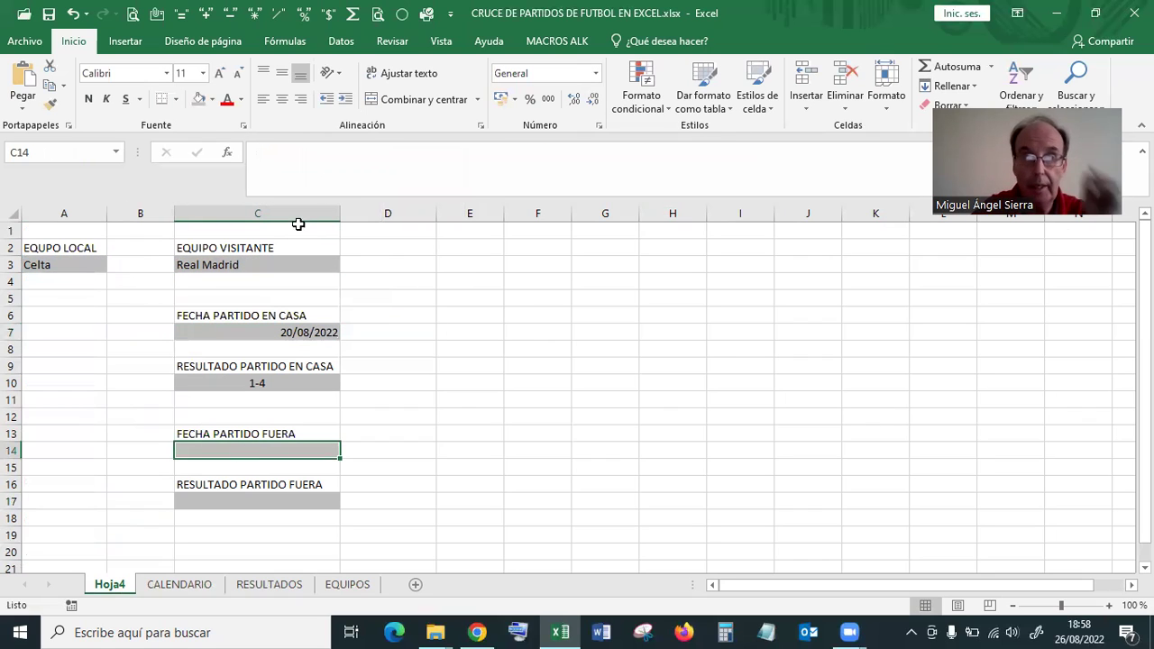
click(303, 163)
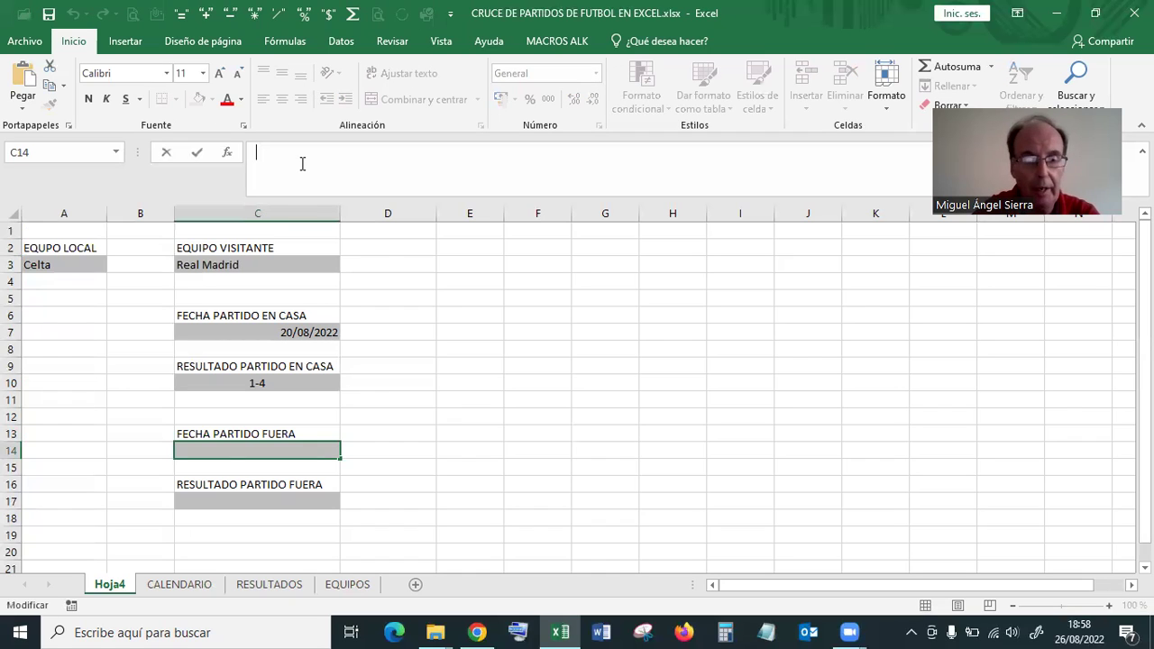
key(ctrl+v)
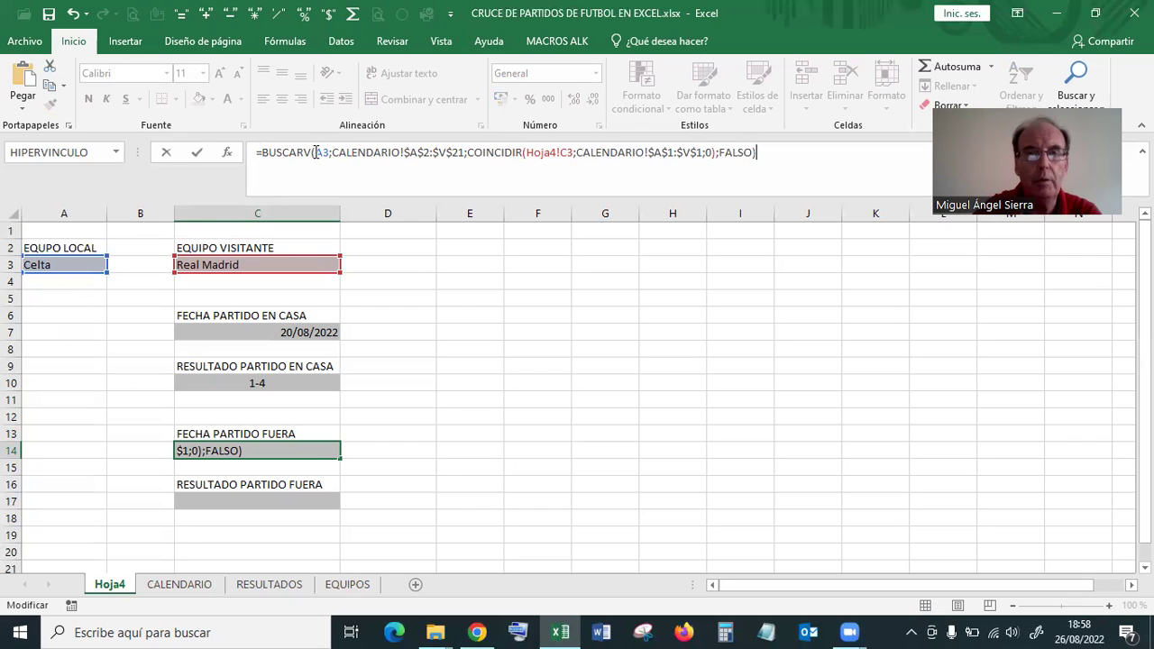
drag(315, 151, 329, 146)
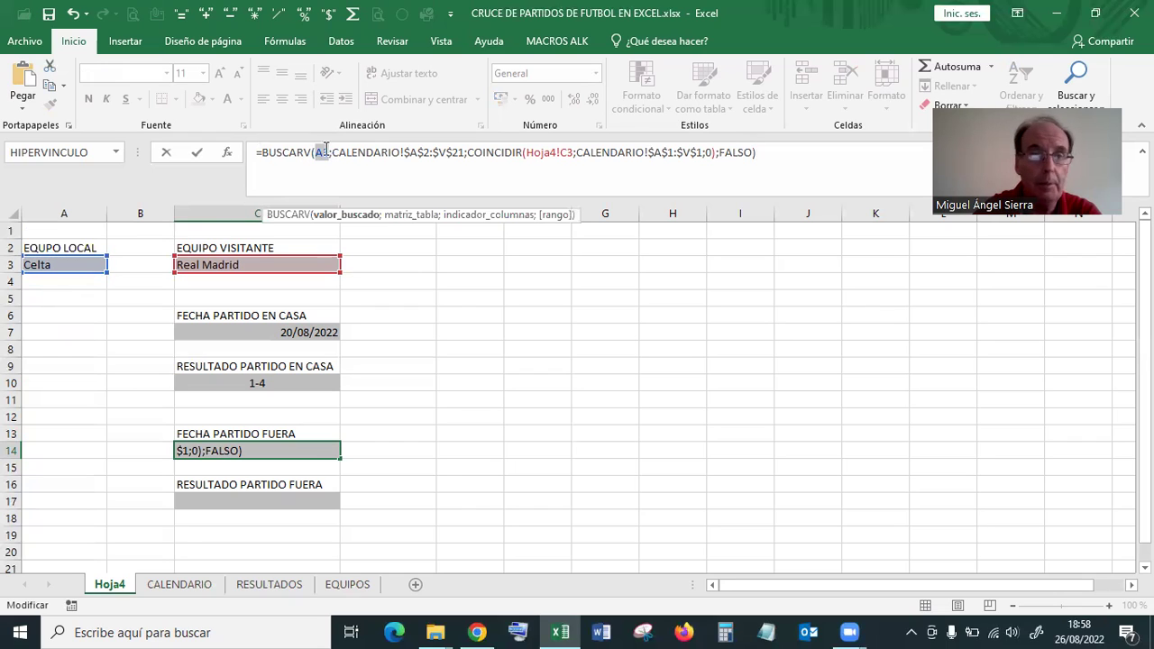
click(256, 263)
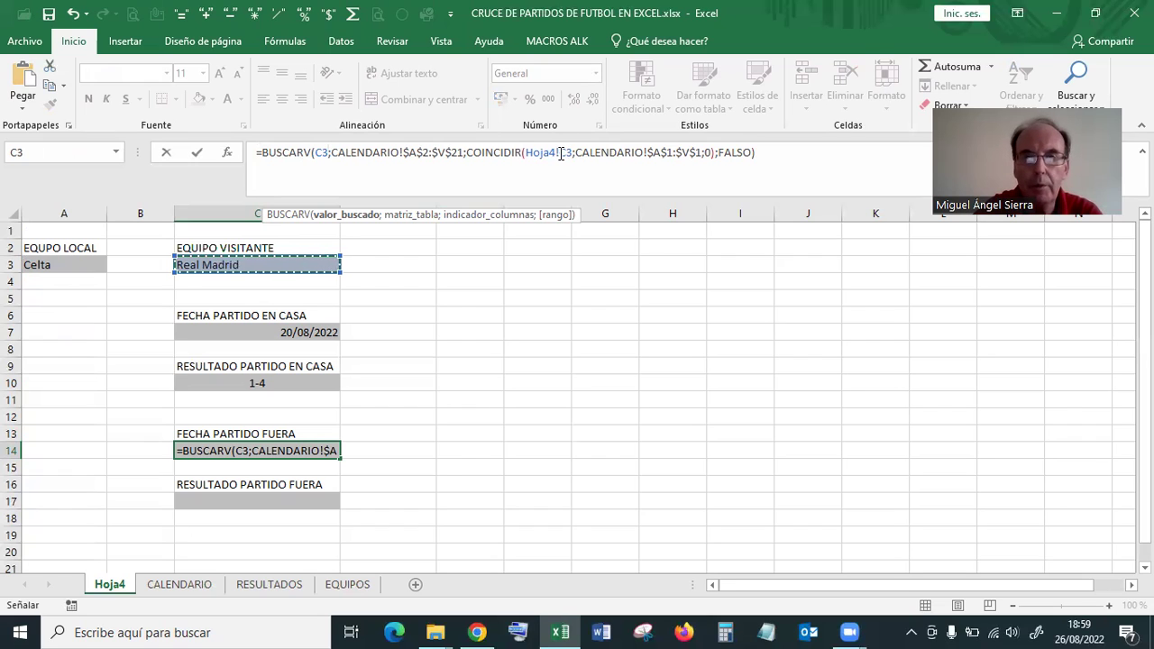
double_click(562, 154)
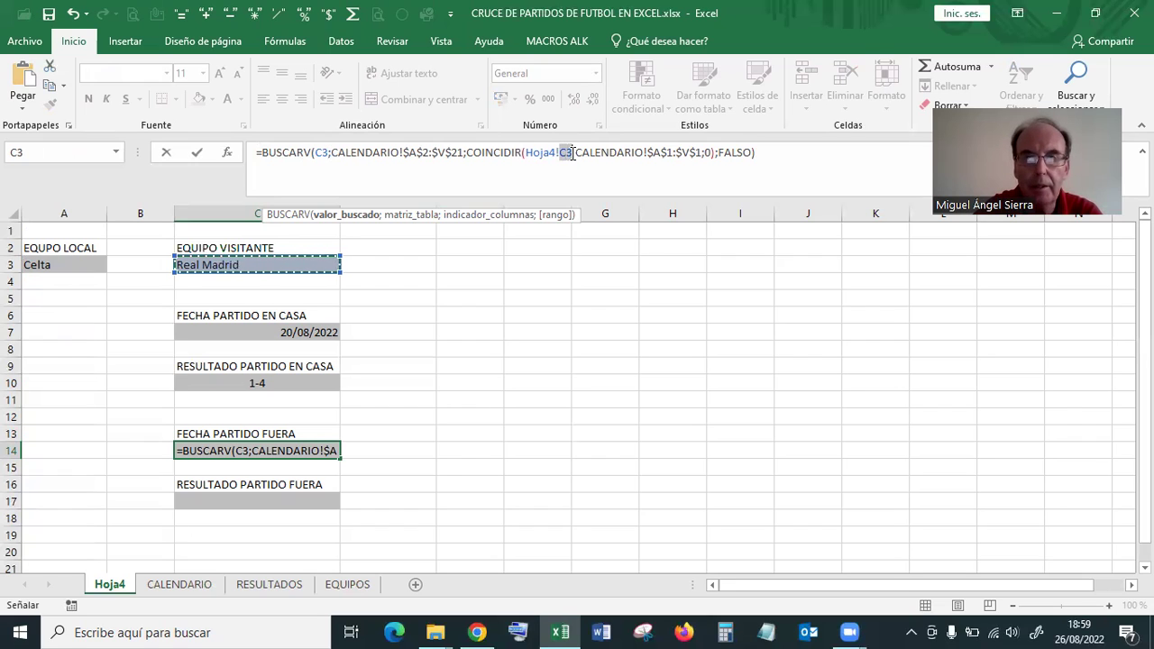
click(52, 260)
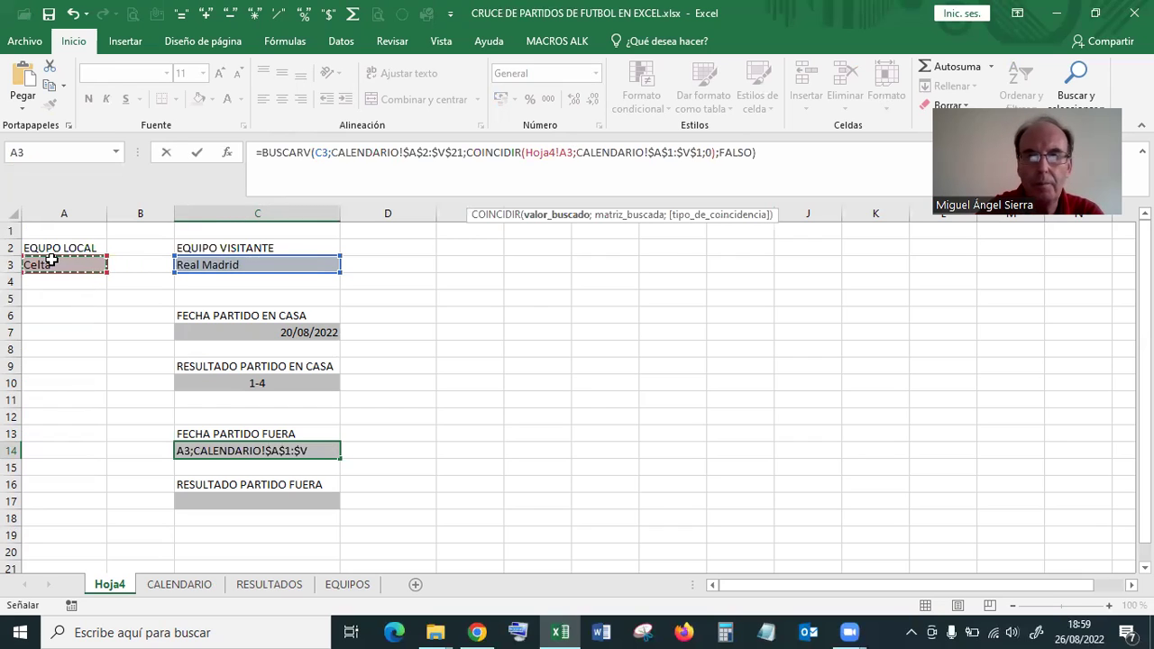
key(Return)
- Format C14 as Fecha corta so it shows 23/04/2023
click(298, 449)
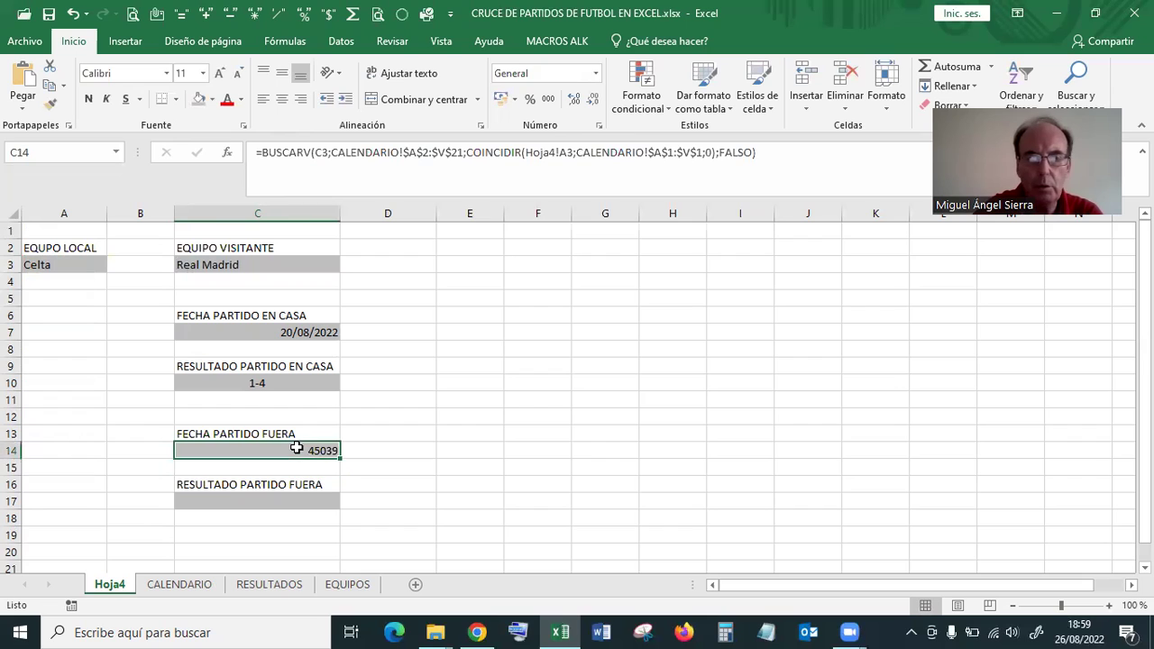
click(596, 72)
click(556, 245)
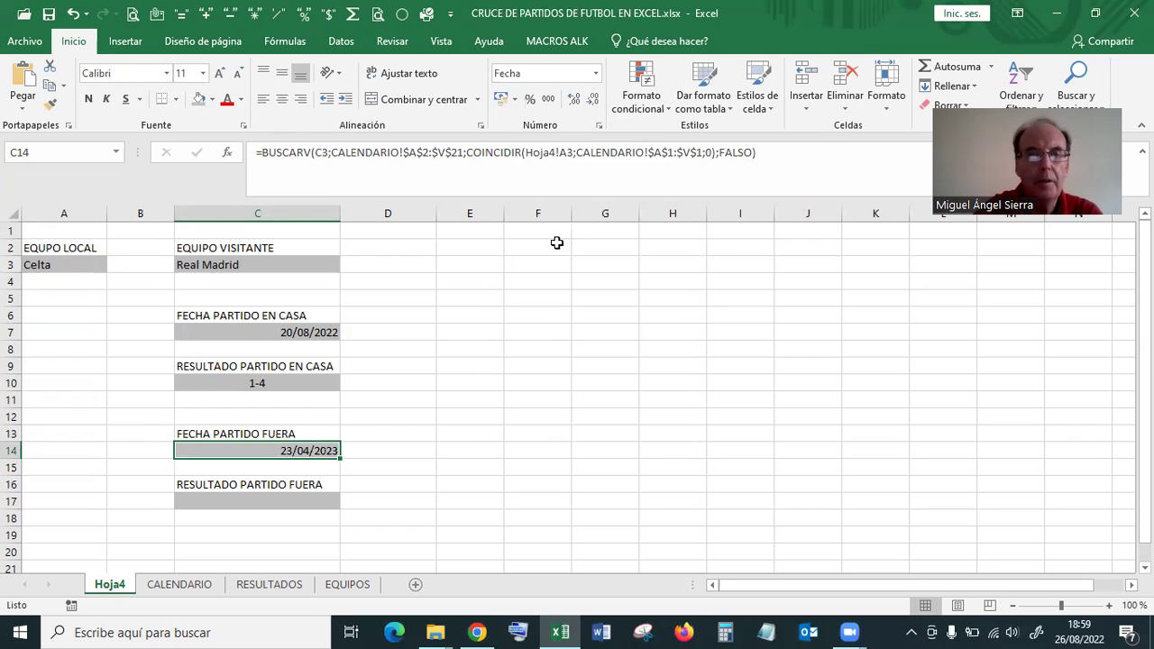
- Centre the away date in C14 and the home date in C7
click(282, 101)
click(286, 330)
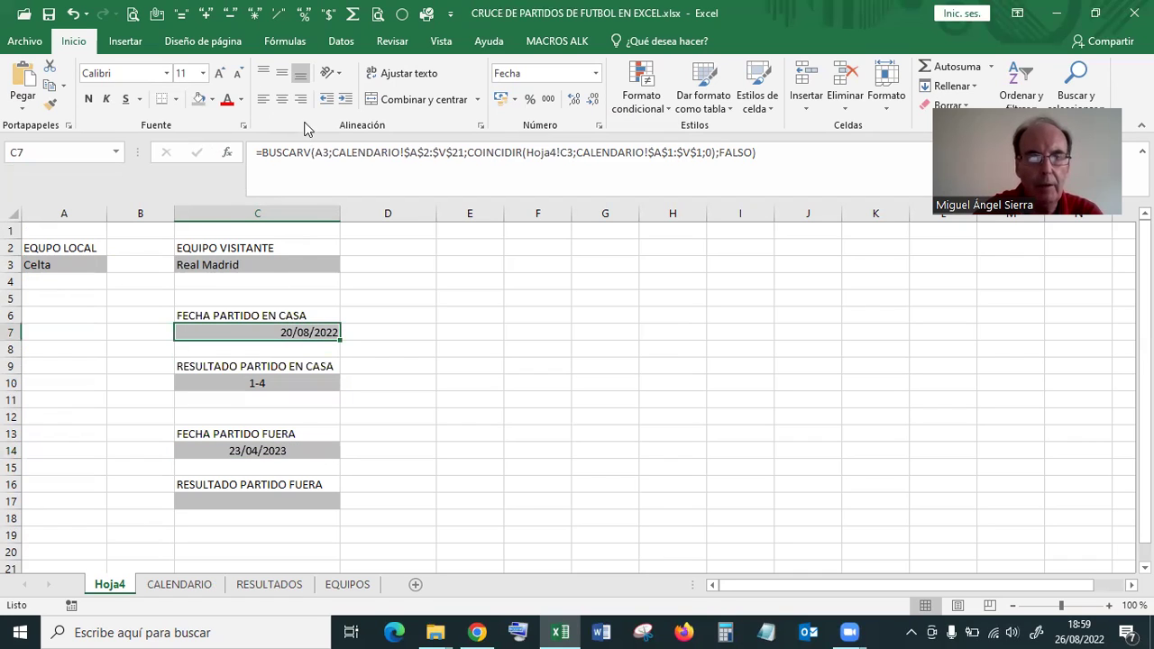
click(282, 101)
click(272, 451)
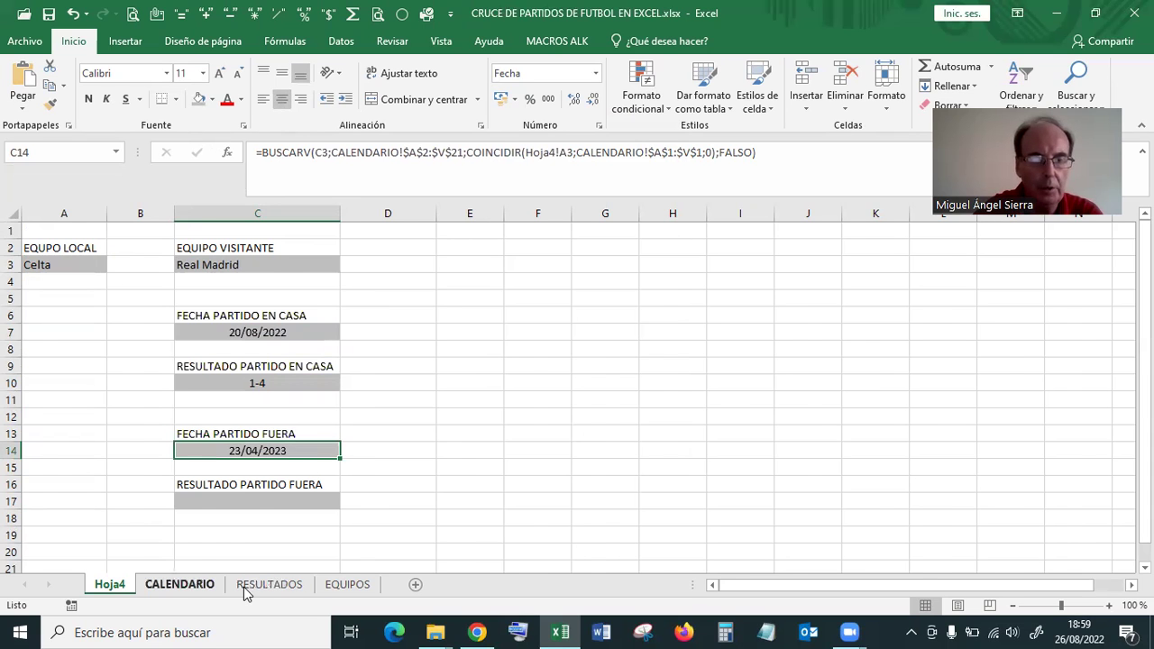
- Verify the date on the CALENDARIO sheet, then return to Hoja4 and select C10
click(214, 584)
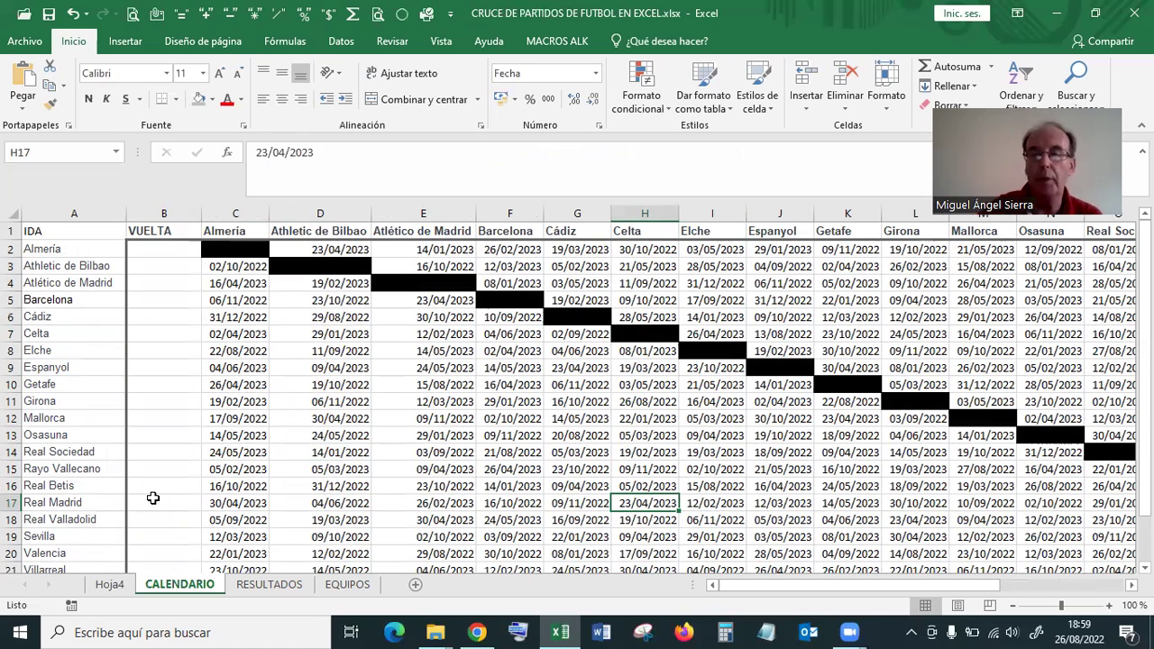
click(121, 586)
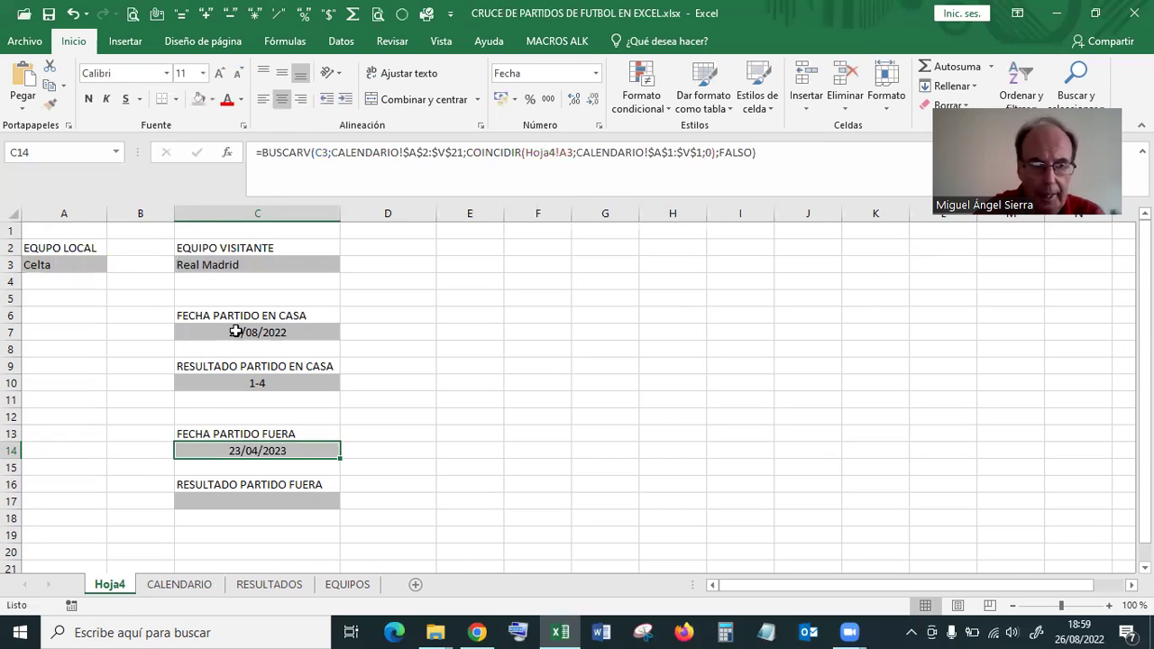
click(259, 385)
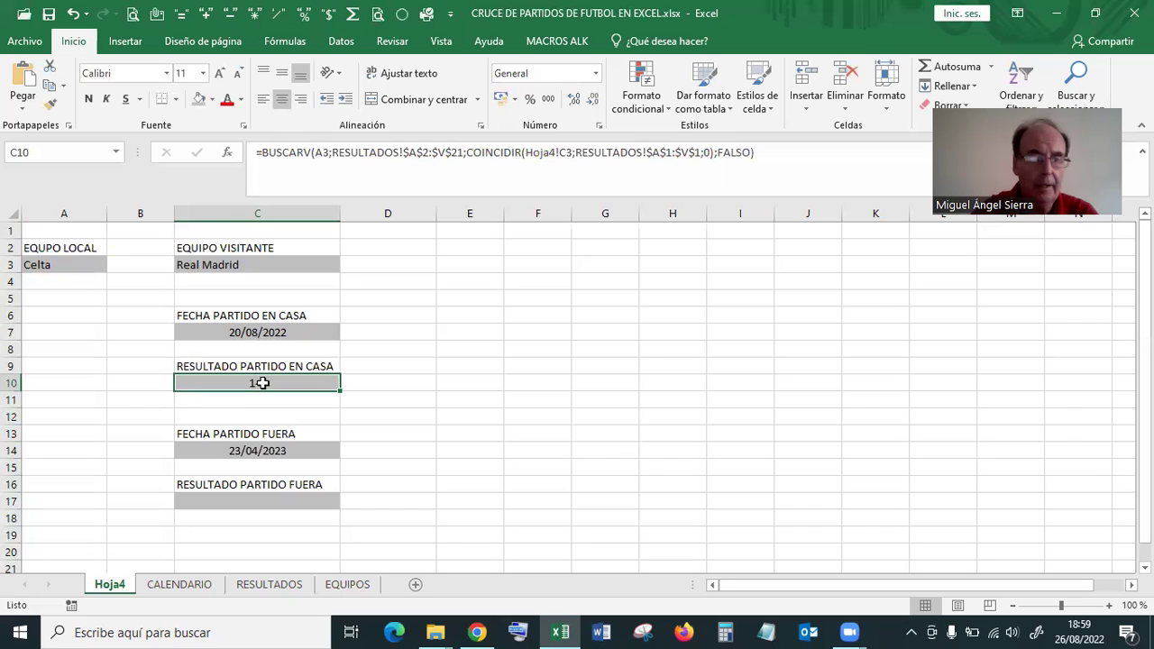
- Copy the home-result lookup formula text from C10 and leave C10 unchanged
click(771, 151)
drag(772, 151, 254, 152)
right_click(307, 156)
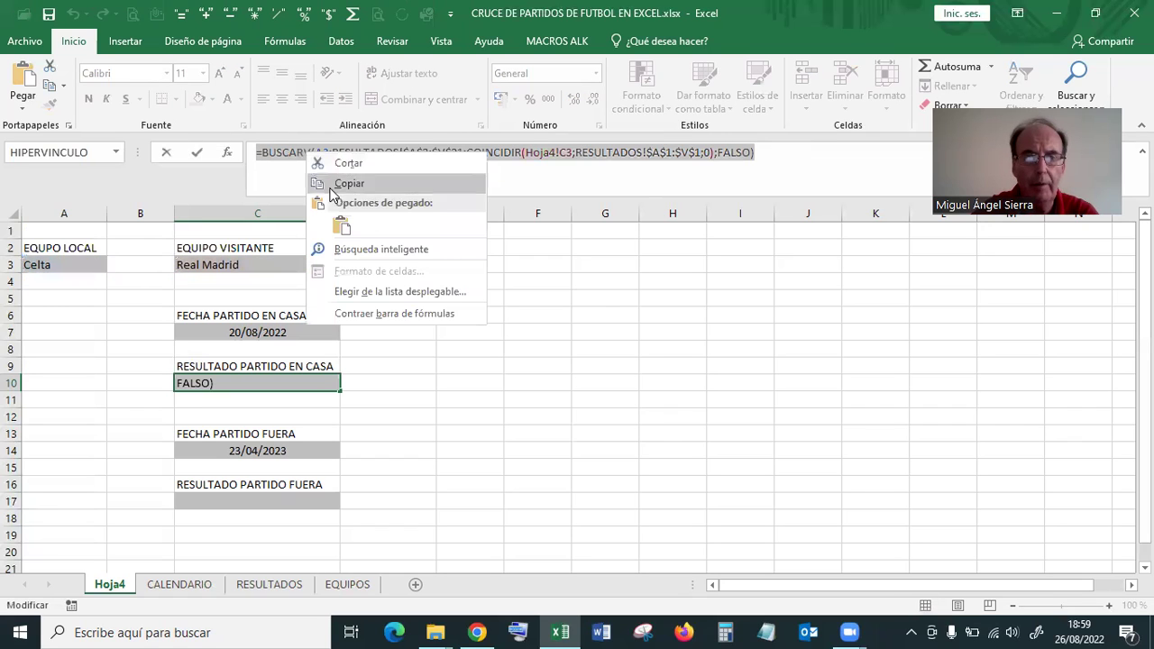
click(362, 184)
key(Escape)
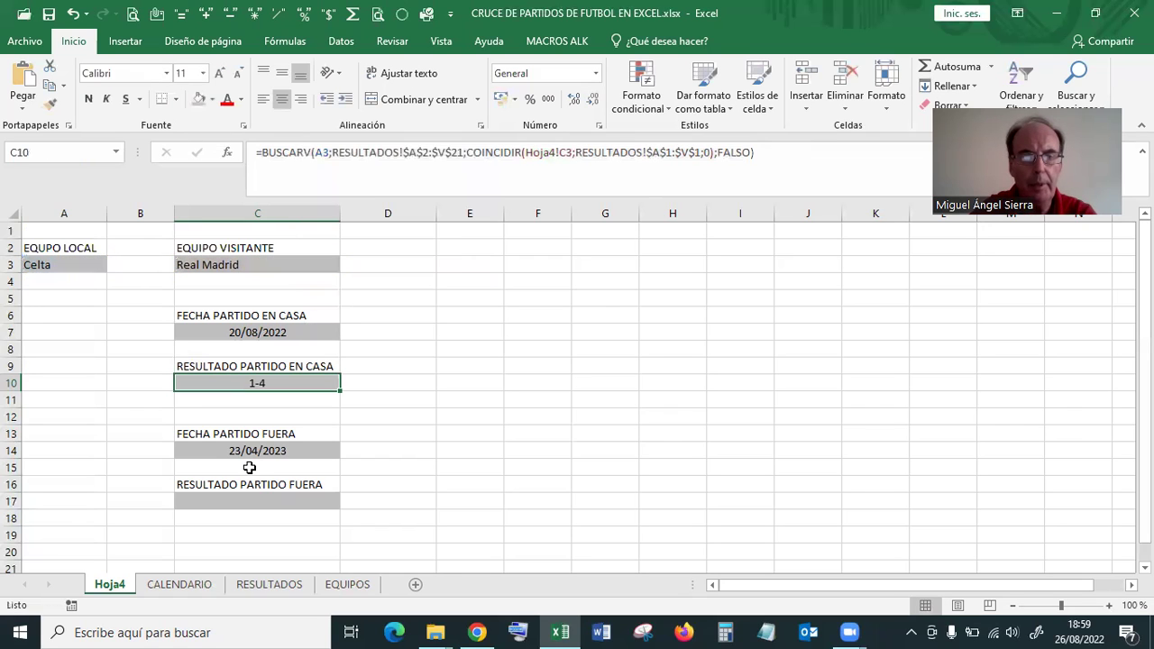
- Paste the formula into C17 with C3 as the row lookup and A3 in COINCIDIR
click(256, 500)
click(315, 165)
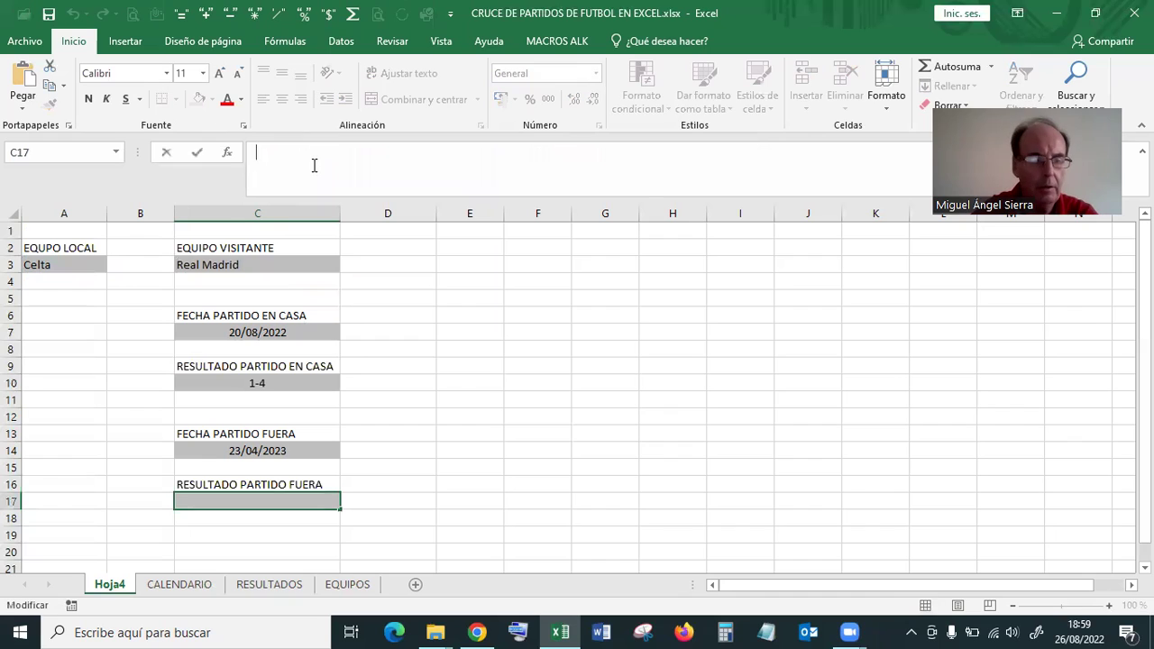
key(ctrl+v)
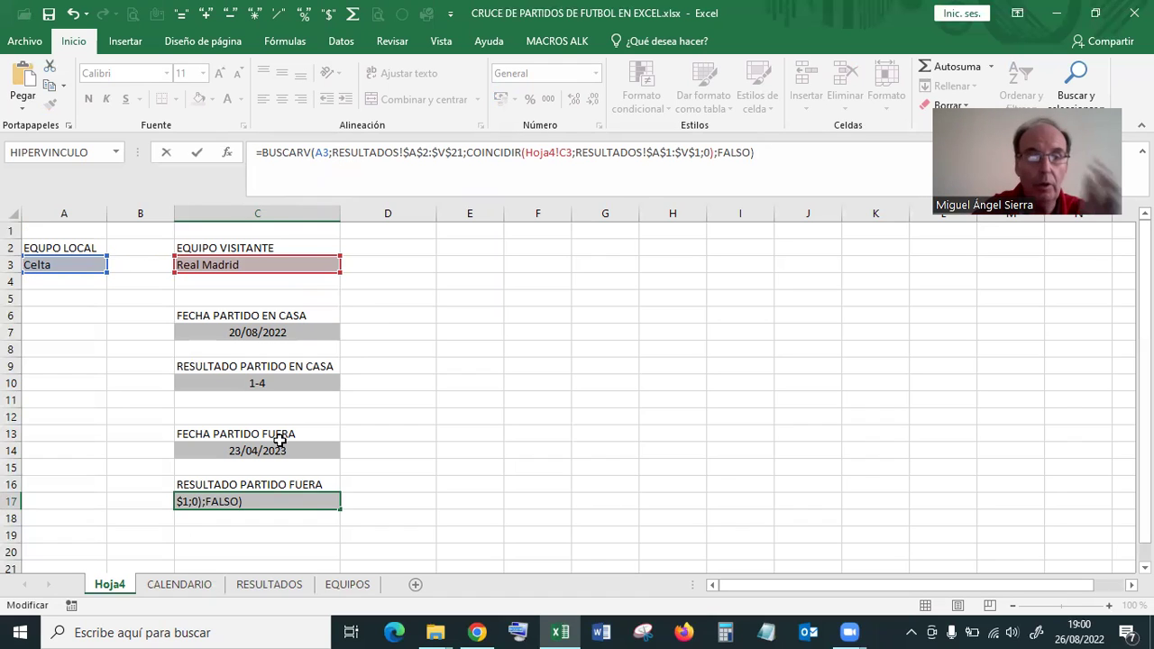
double_click(321, 152)
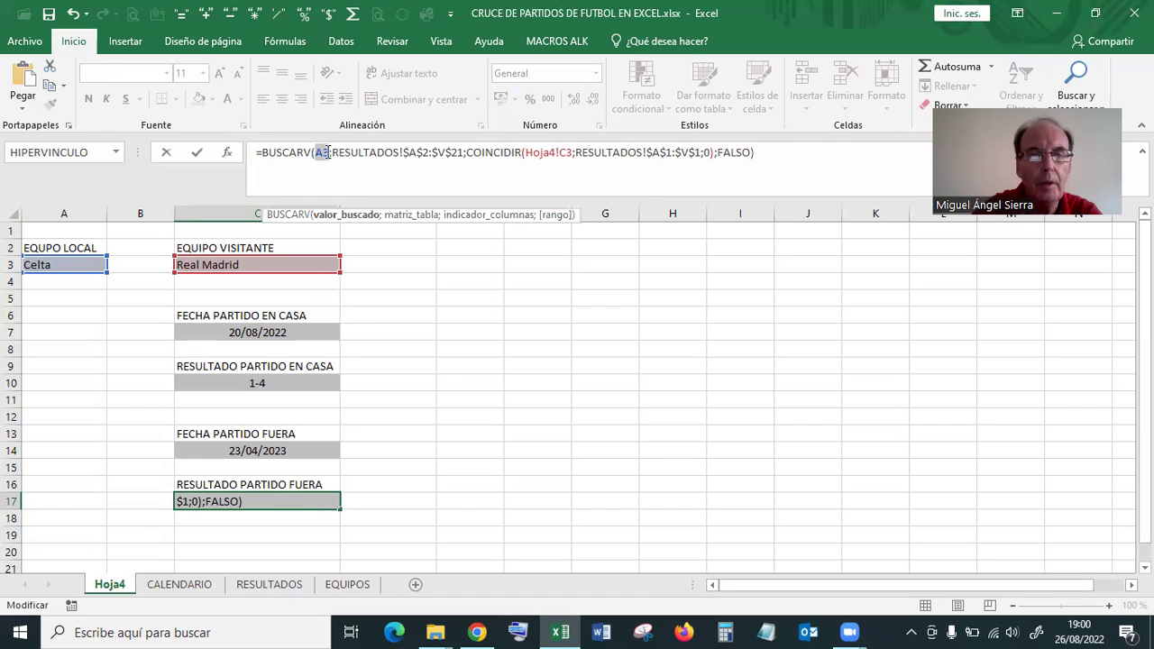
click(246, 262)
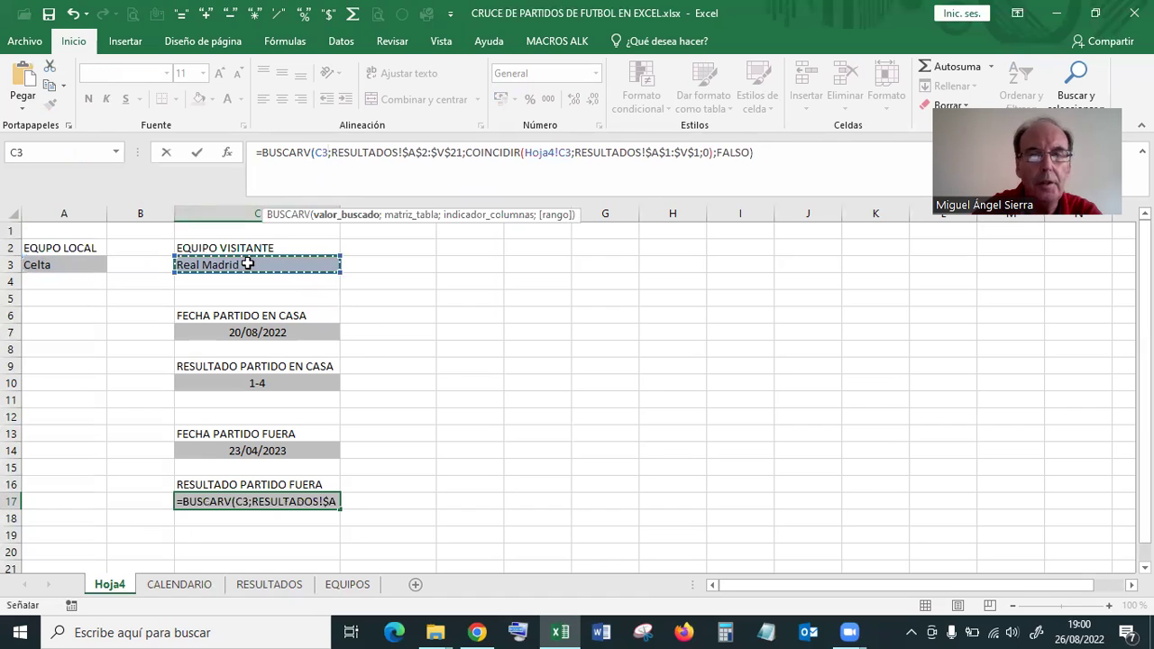
double_click(564, 152)
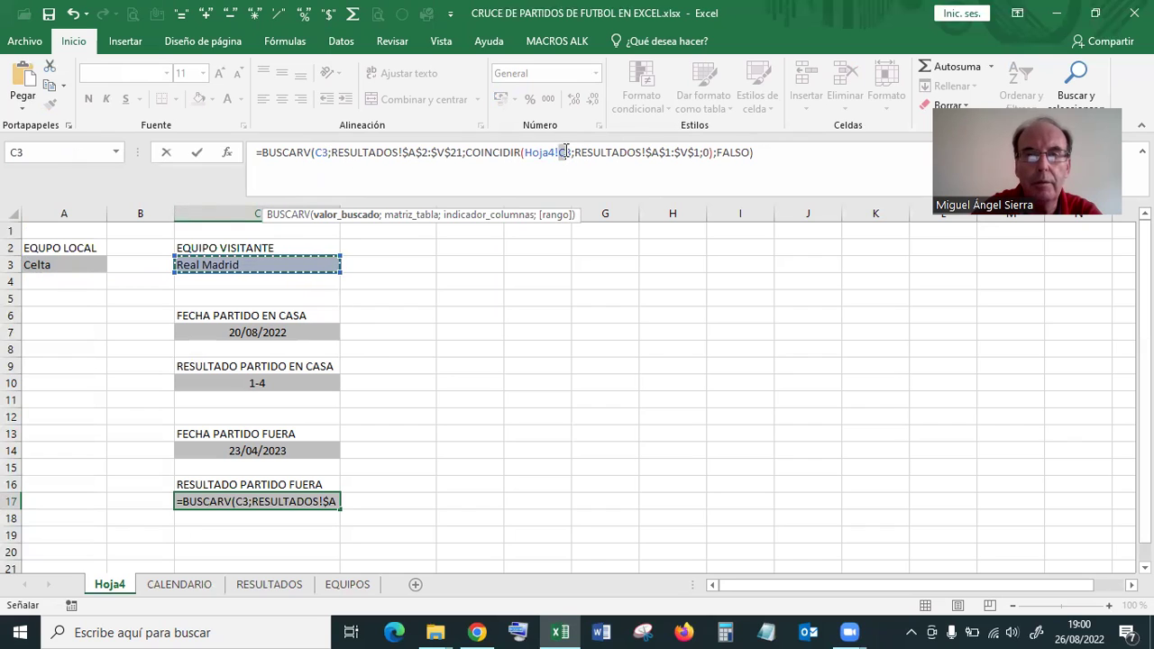
drag(569, 153, 574, 153)
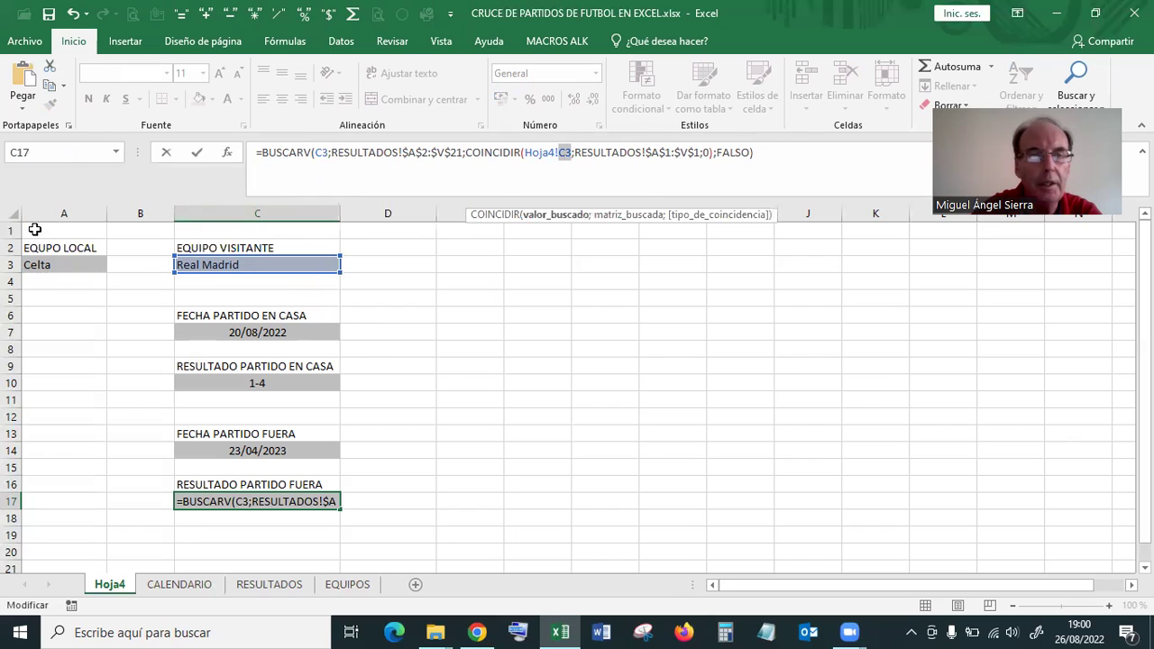
click(77, 264)
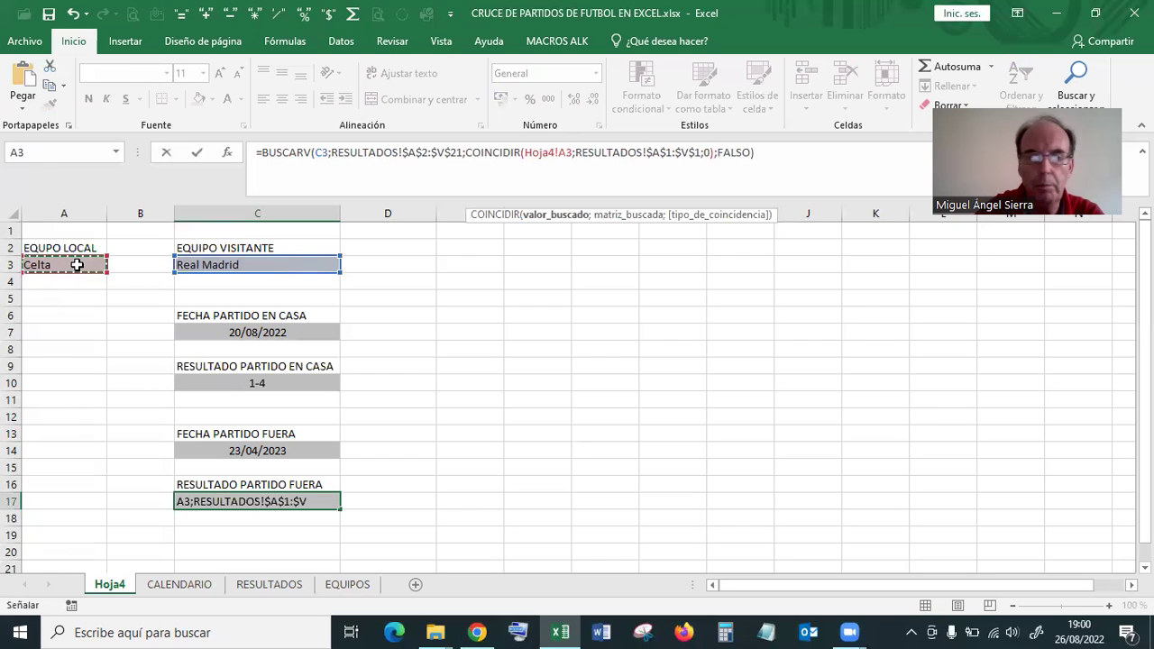
key(Return)
click(321, 498)
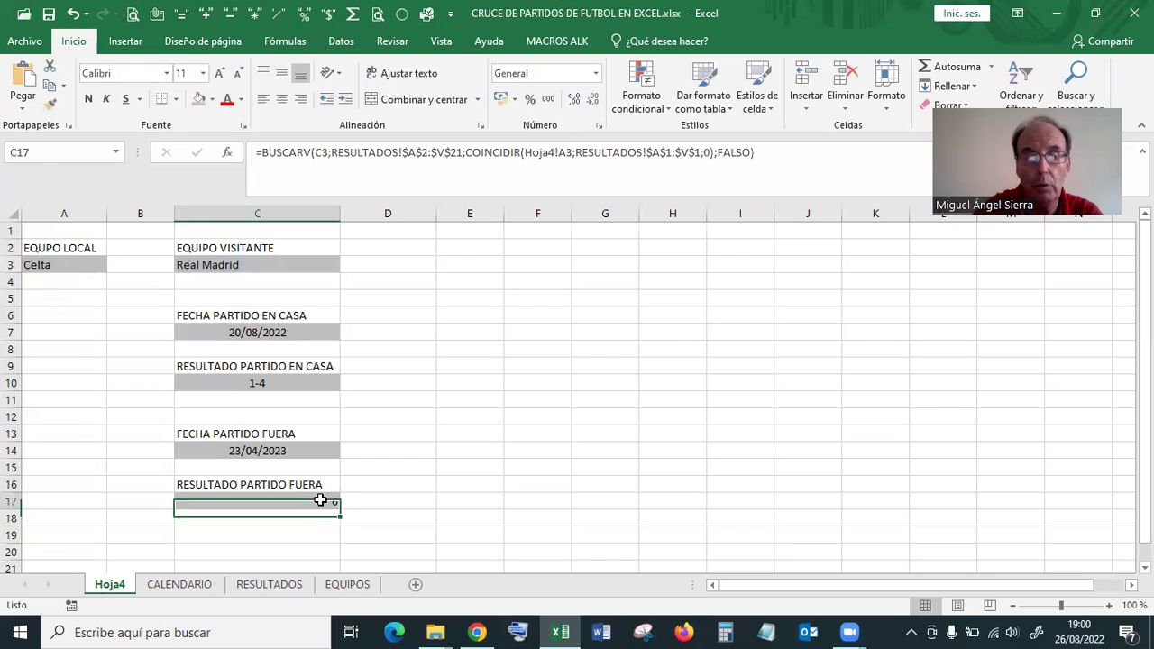
- Enter a test 0-0 score on RESULTADOS, then centre the C17 result on Hoja4
click(274, 586)
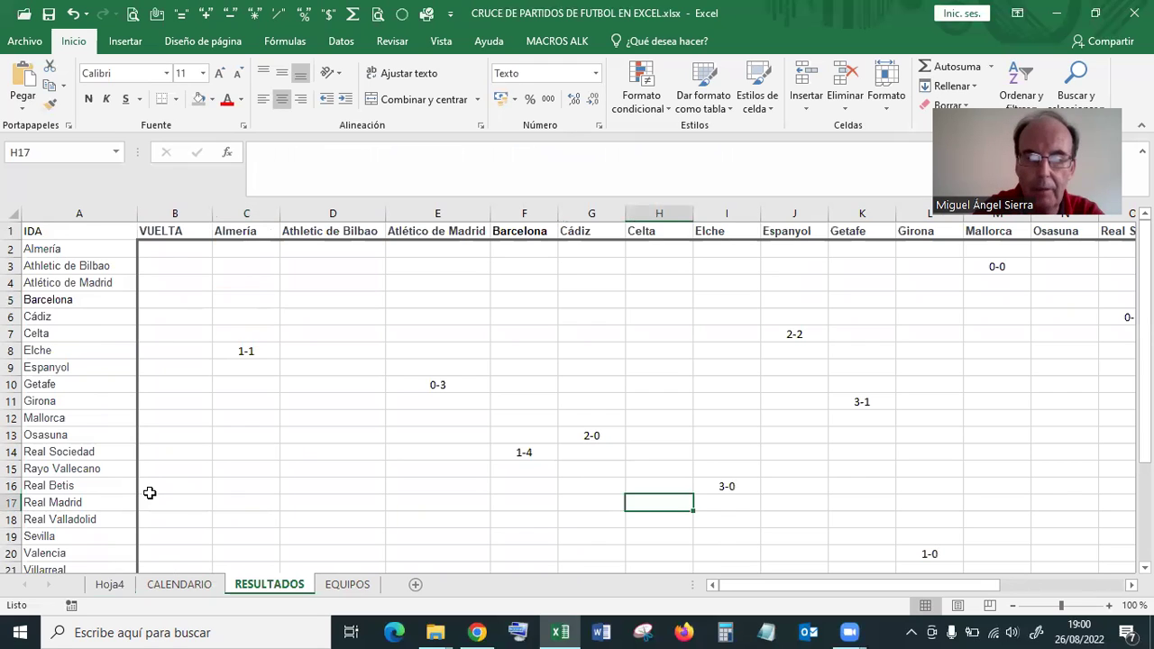
text(0-0)
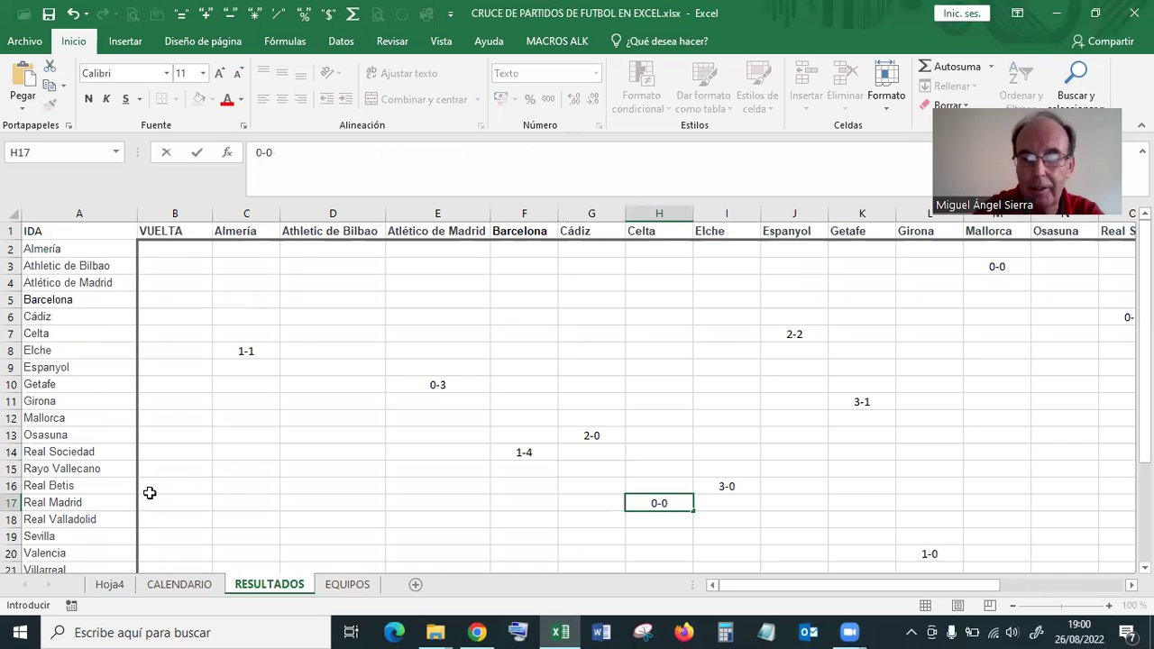
key(Return)
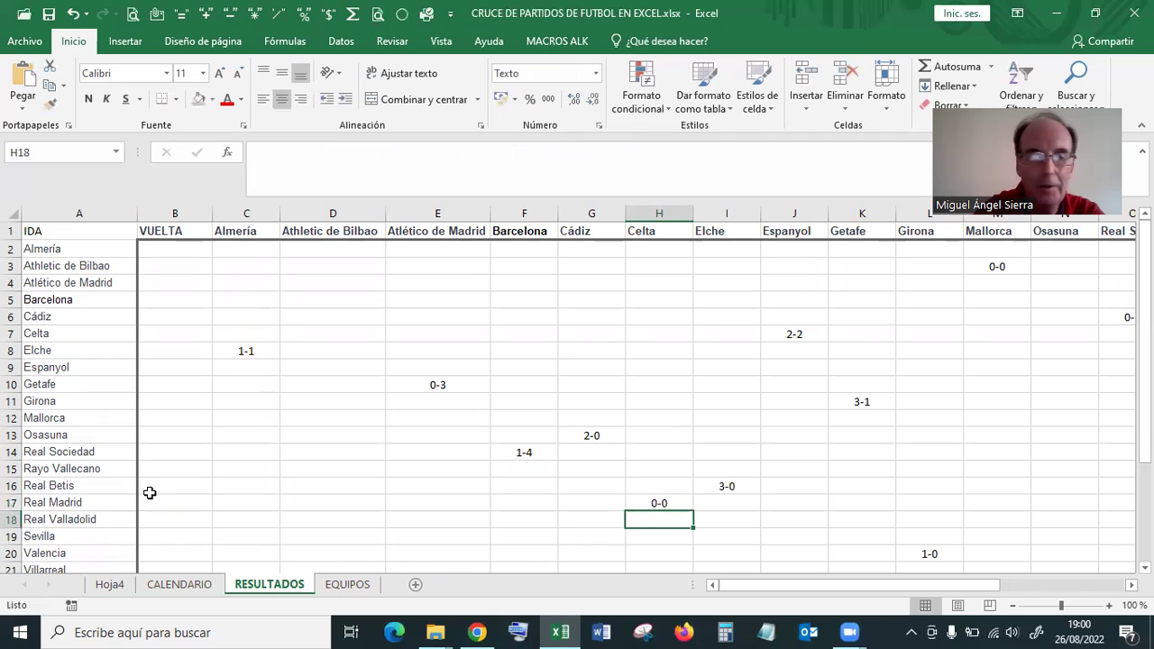
click(112, 585)
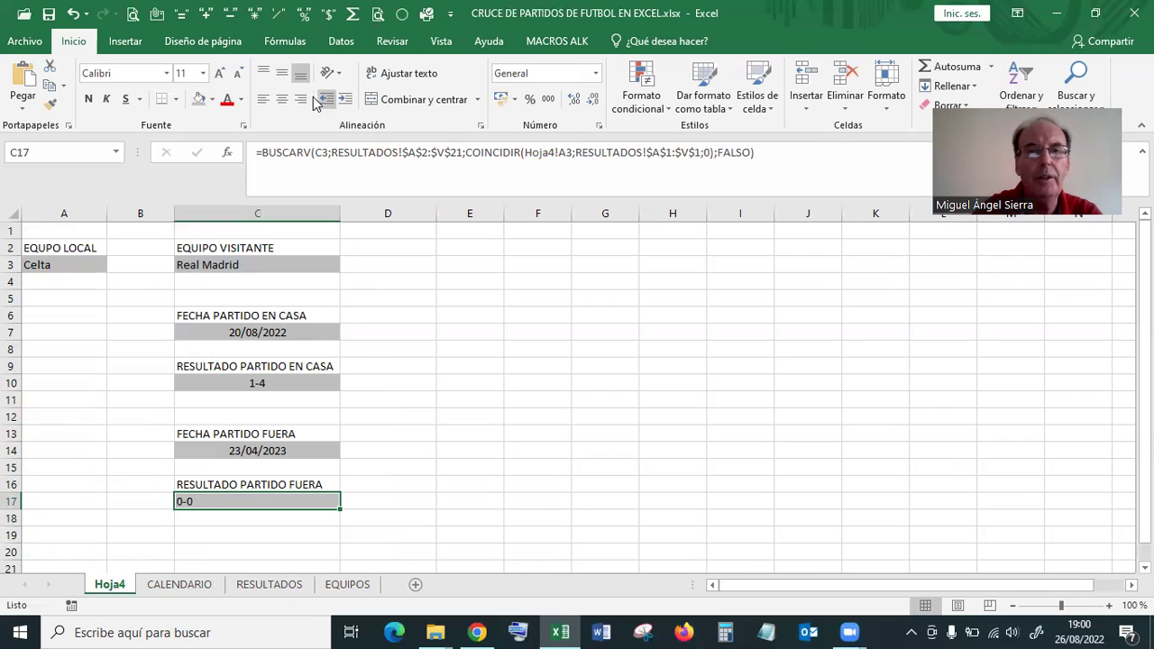
click(282, 100)
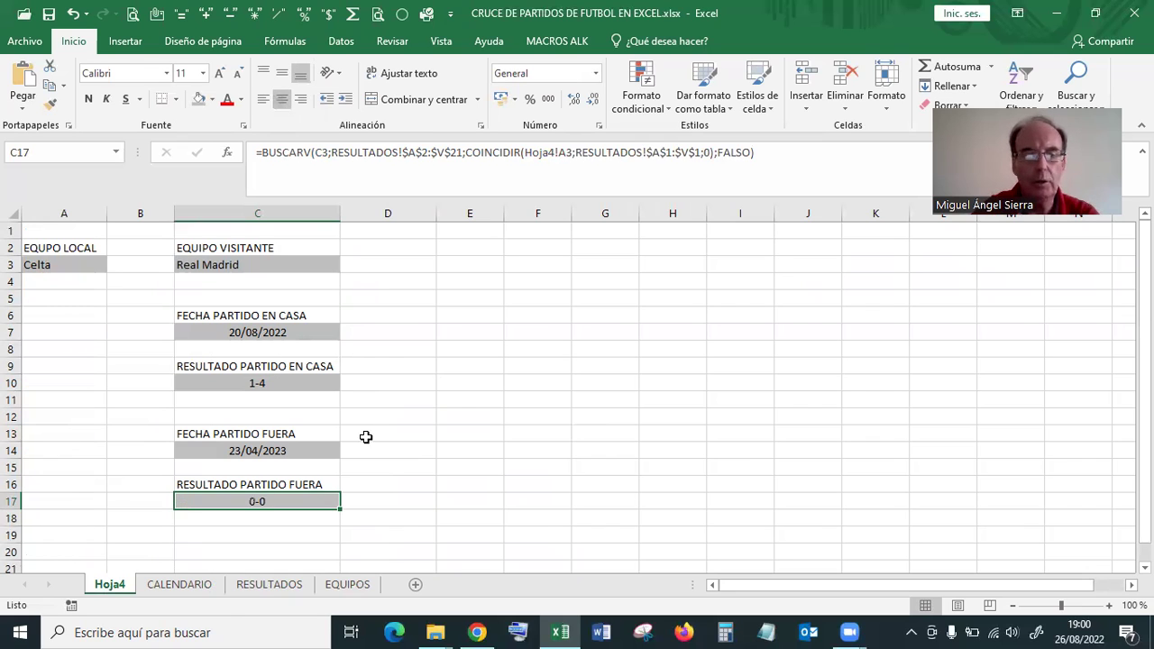
- Delete the test 0-0 score from RESULTADOS and return to Hoja4, selecting A3
click(252, 588)
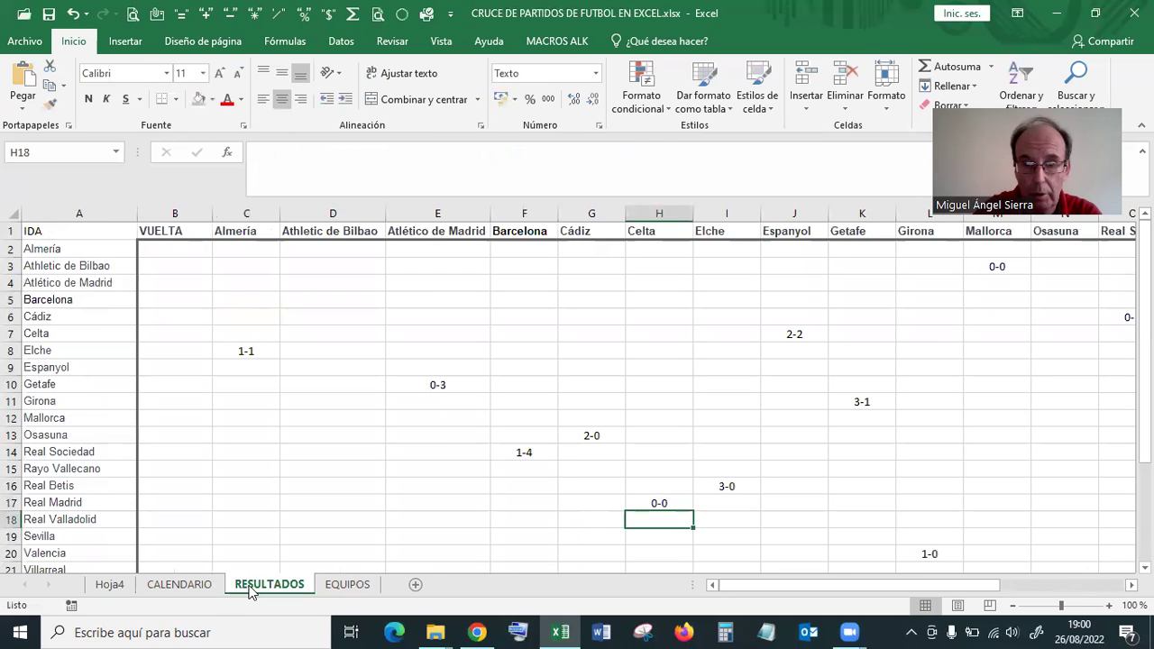
key(Delete)
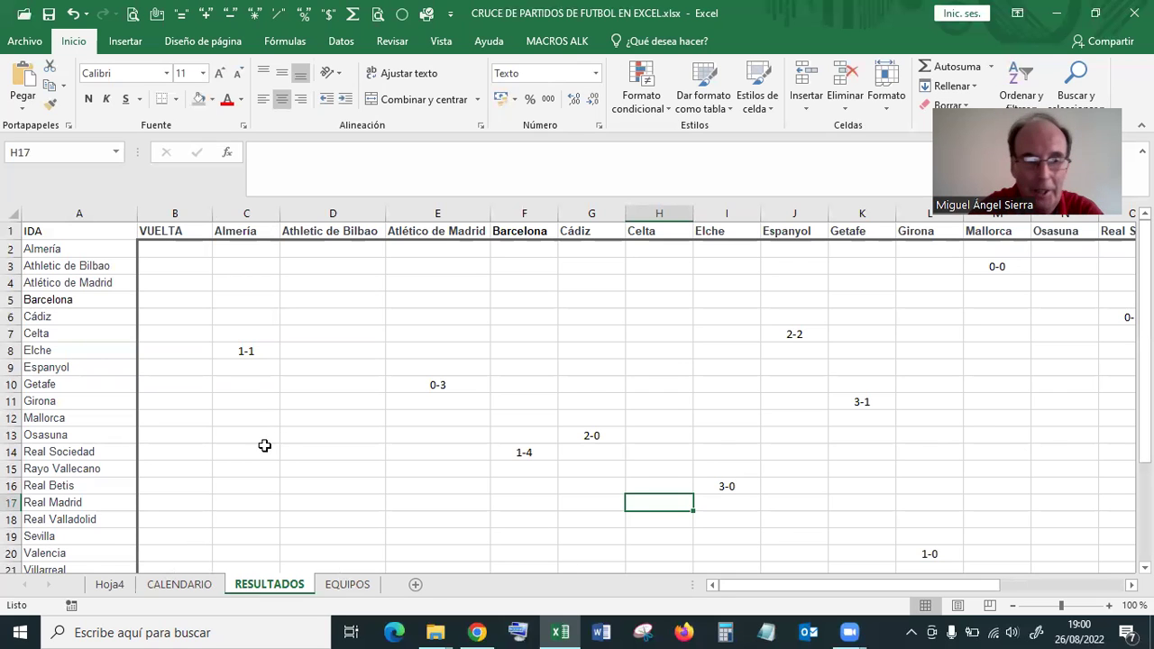
click(122, 588)
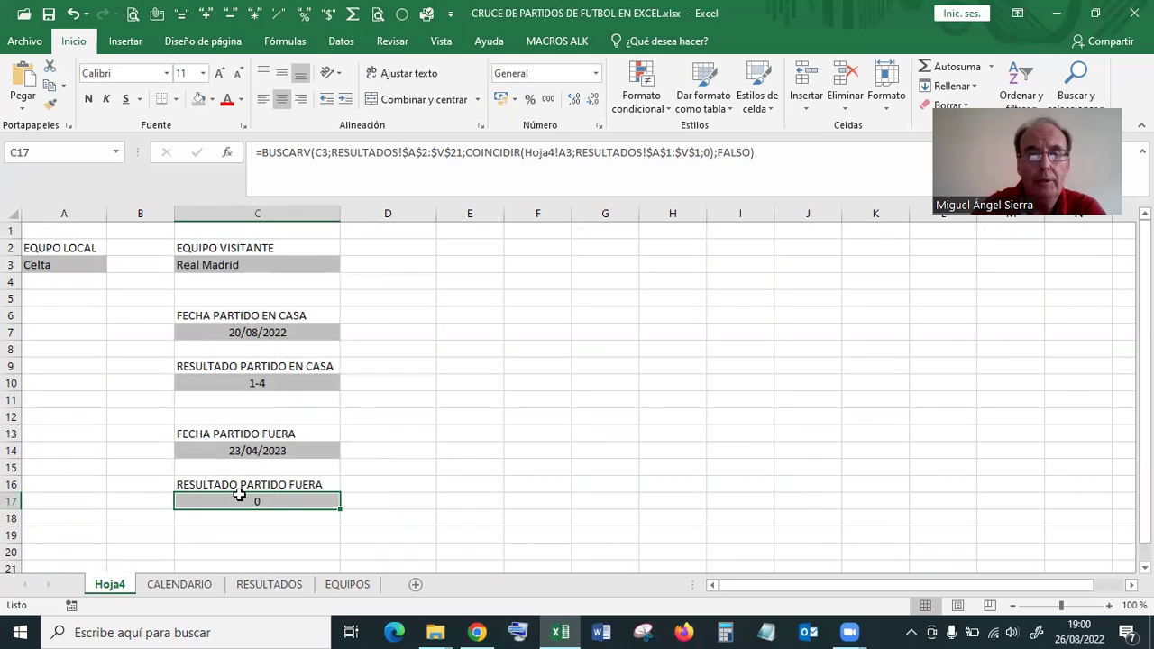
click(58, 260)
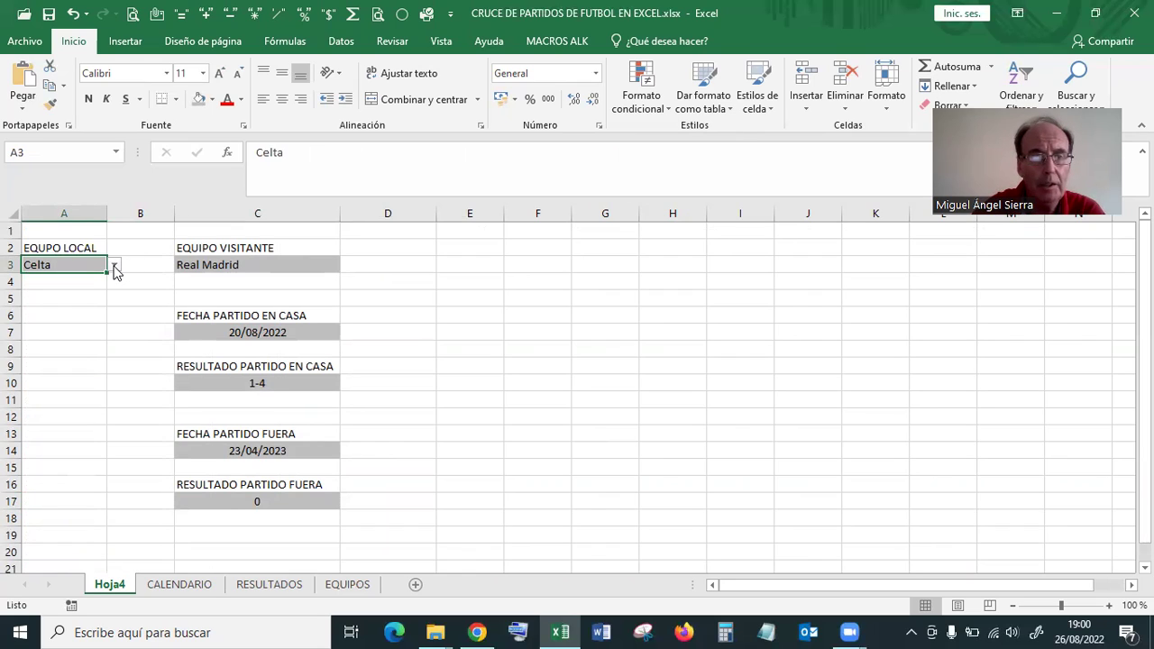
- Choose Atlético de Madrid for A3 and Athletic de Bilbao for C3, then edit C10's formula
click(115, 265)
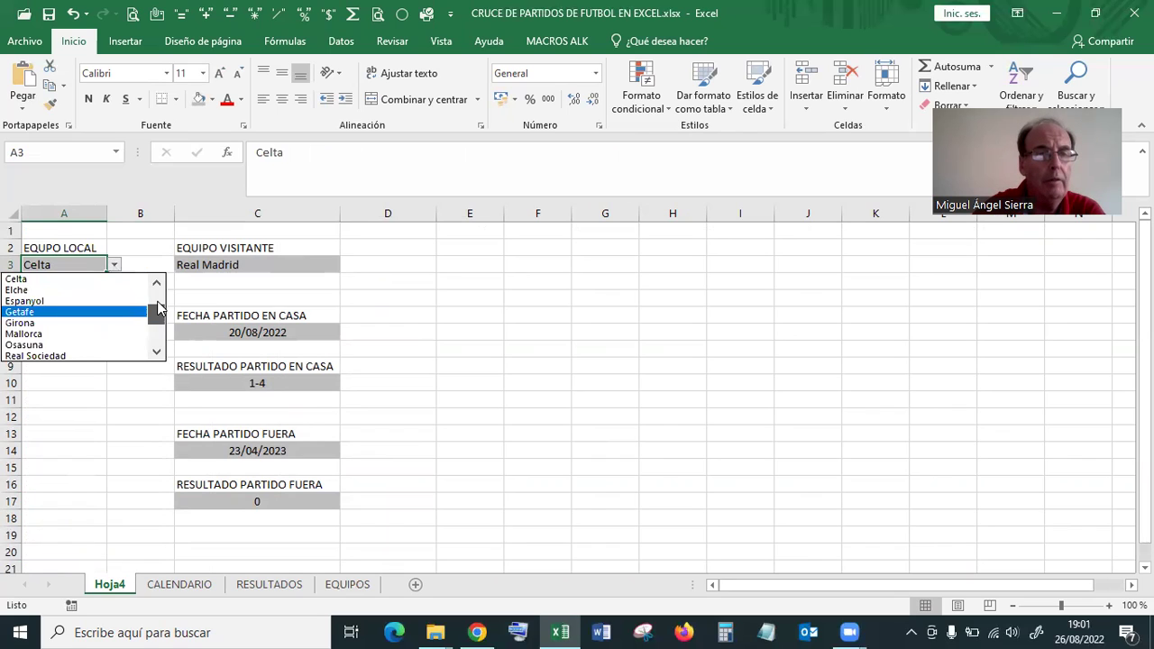
scroll(140, 298, up, 2)
click(81, 301)
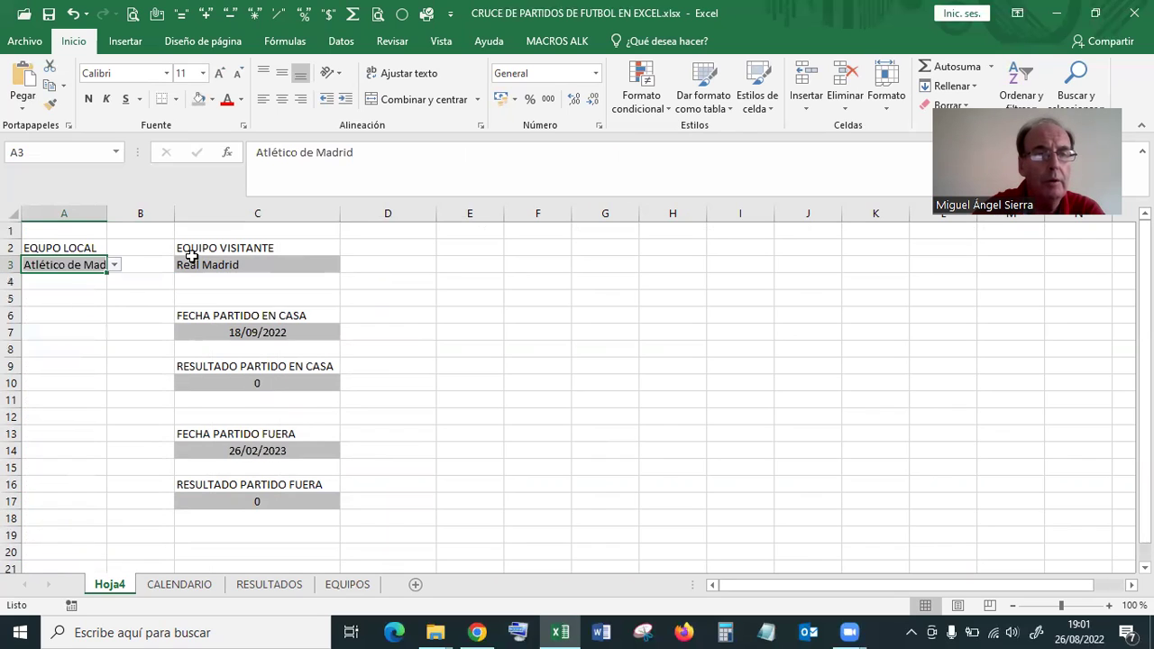
click(199, 260)
click(347, 265)
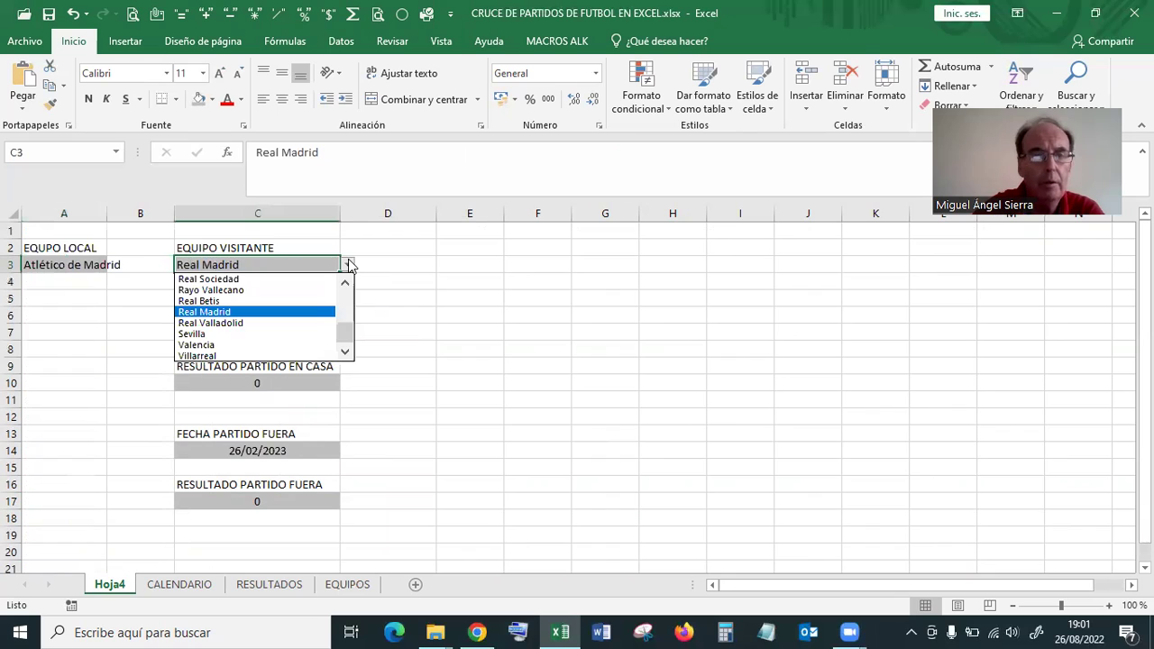
drag(345, 326, 345, 286)
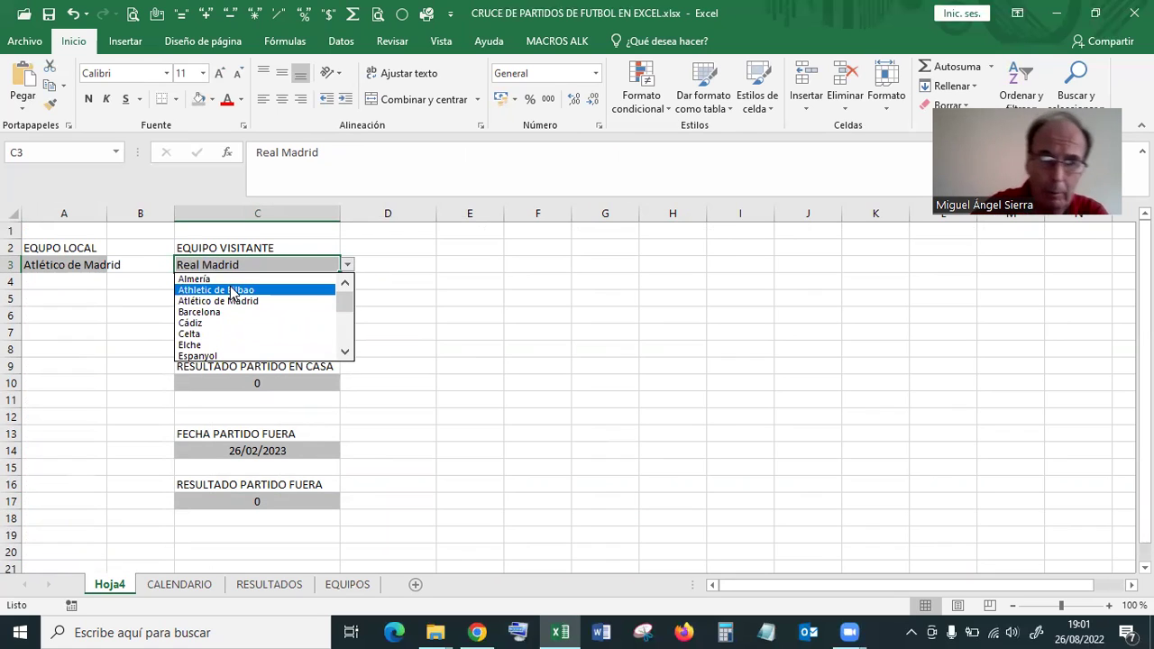
click(232, 290)
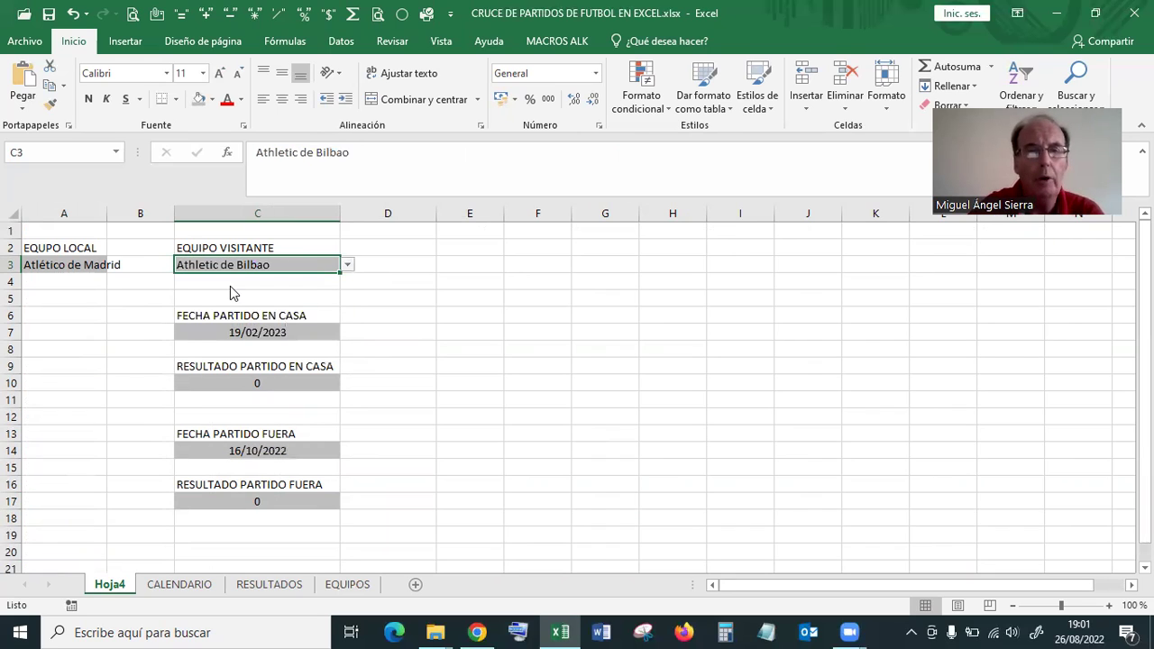
click(282, 384)
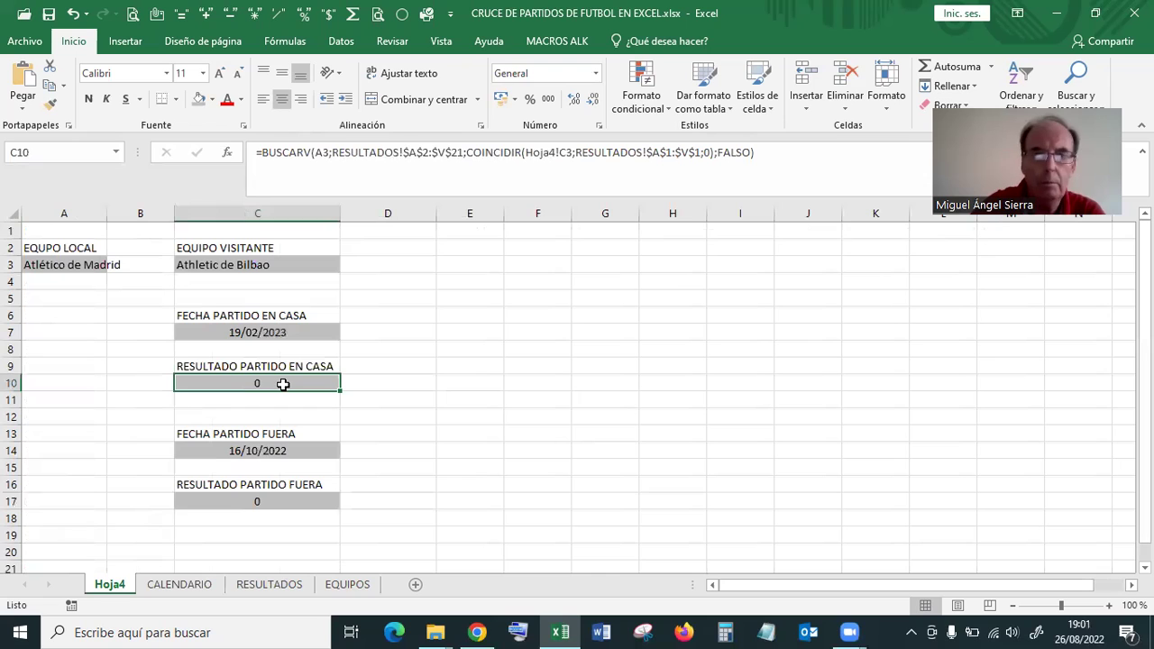
click(259, 152)
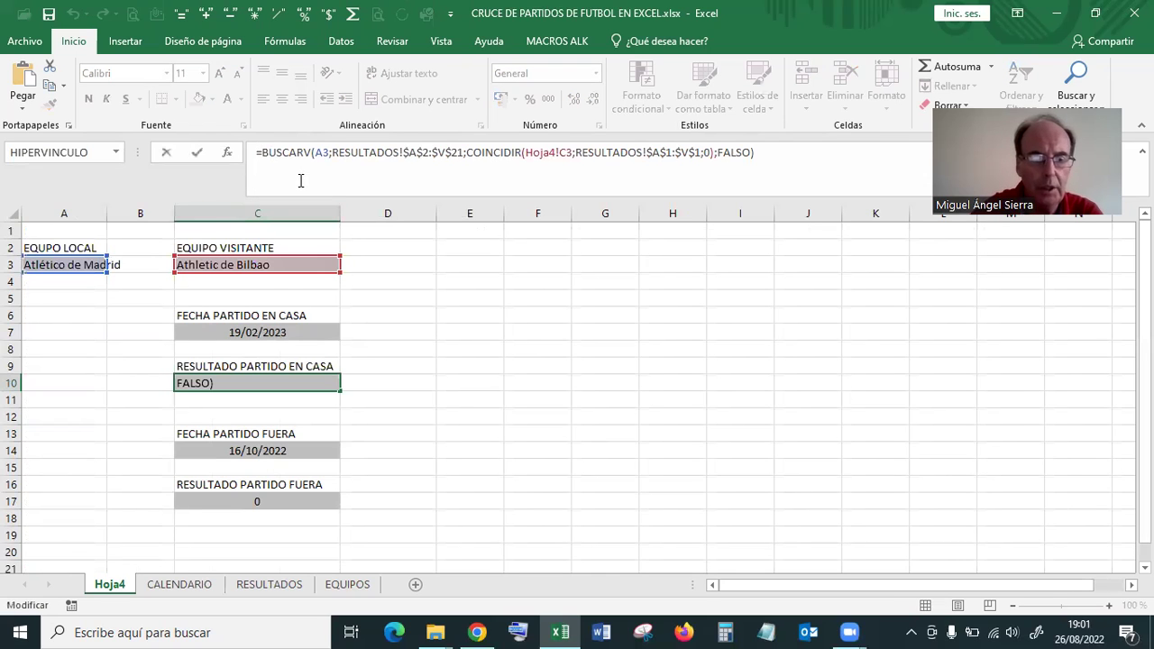
- Wrap C10's lookup as SI(BUSCARV(...)=0;"NO JUGADO";BUSCARV(...)), so it shows NO JUGADO
text(SI()
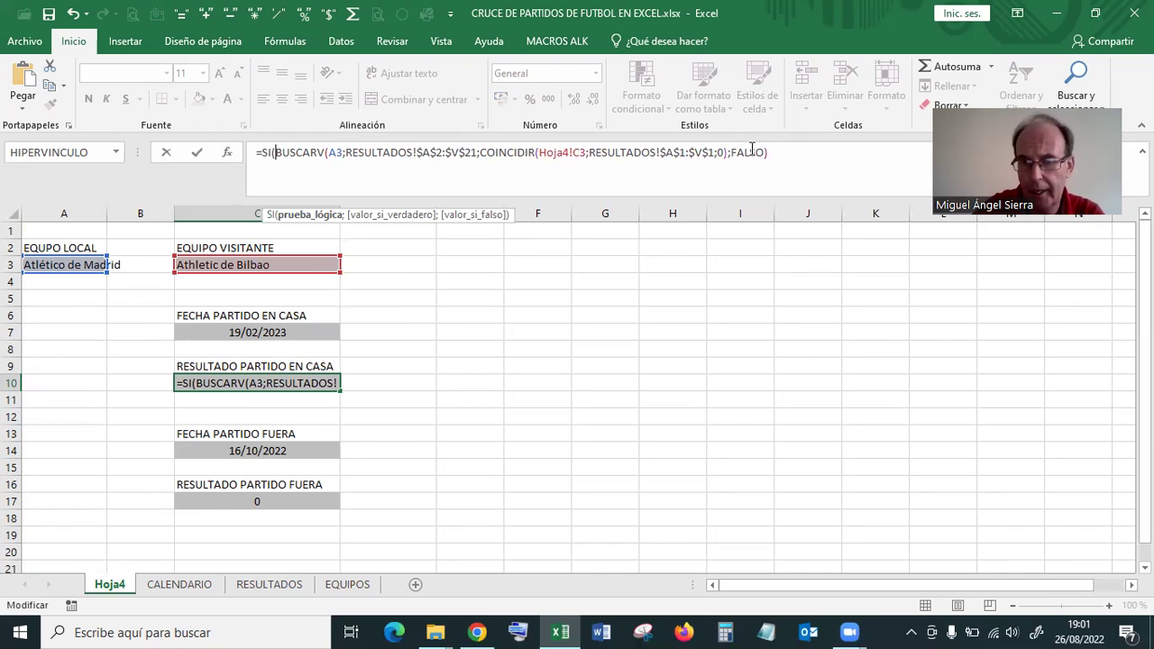
click(787, 154)
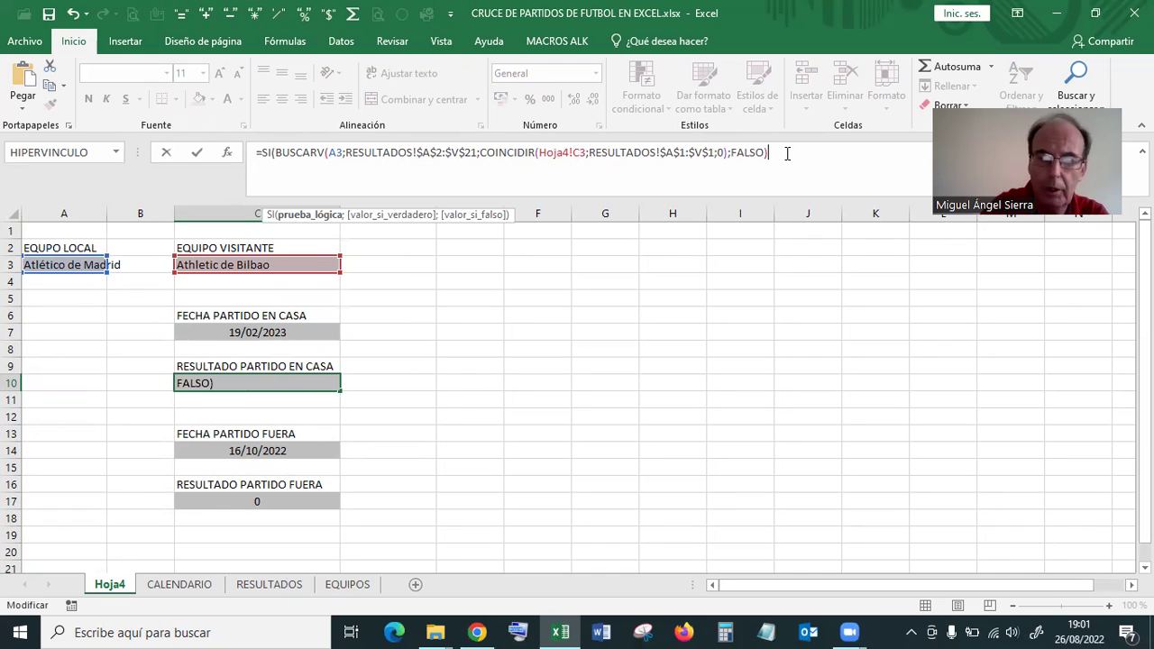
text(=0;")
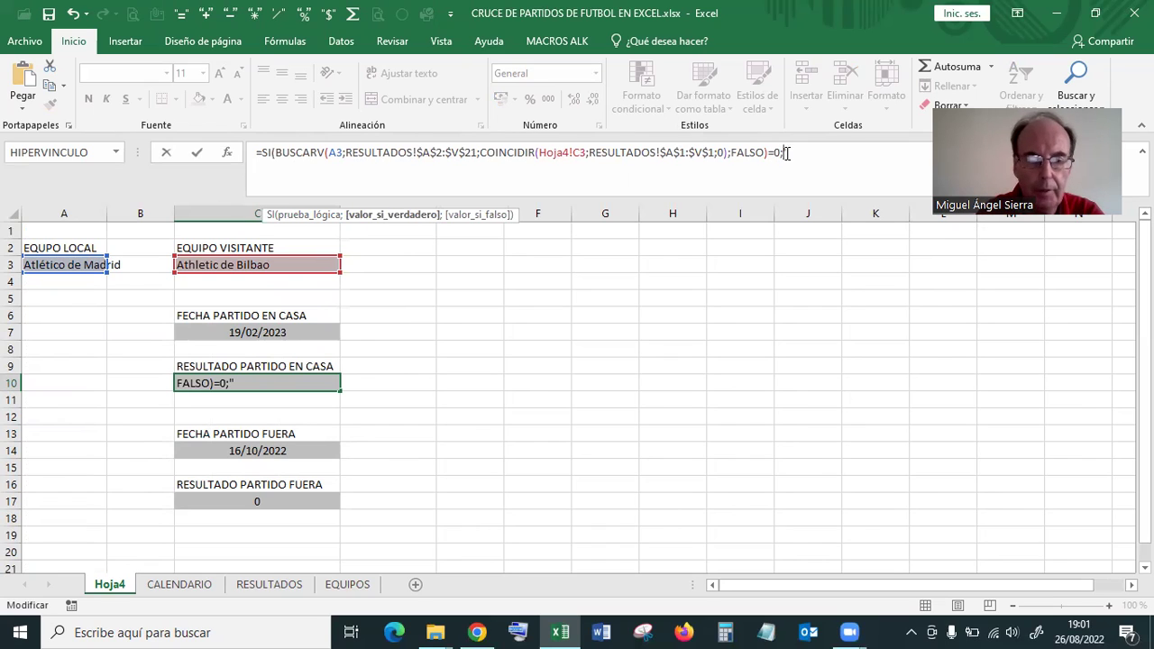
text(NO JUGADO")
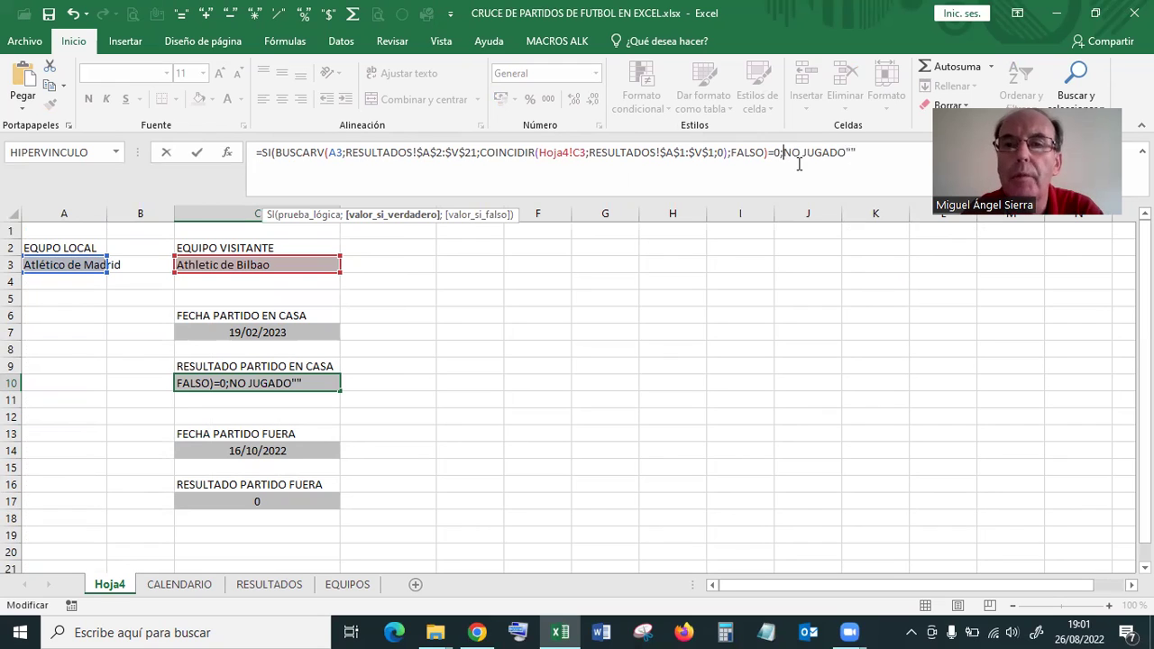
text(")
key(BackSpace)
text(;)
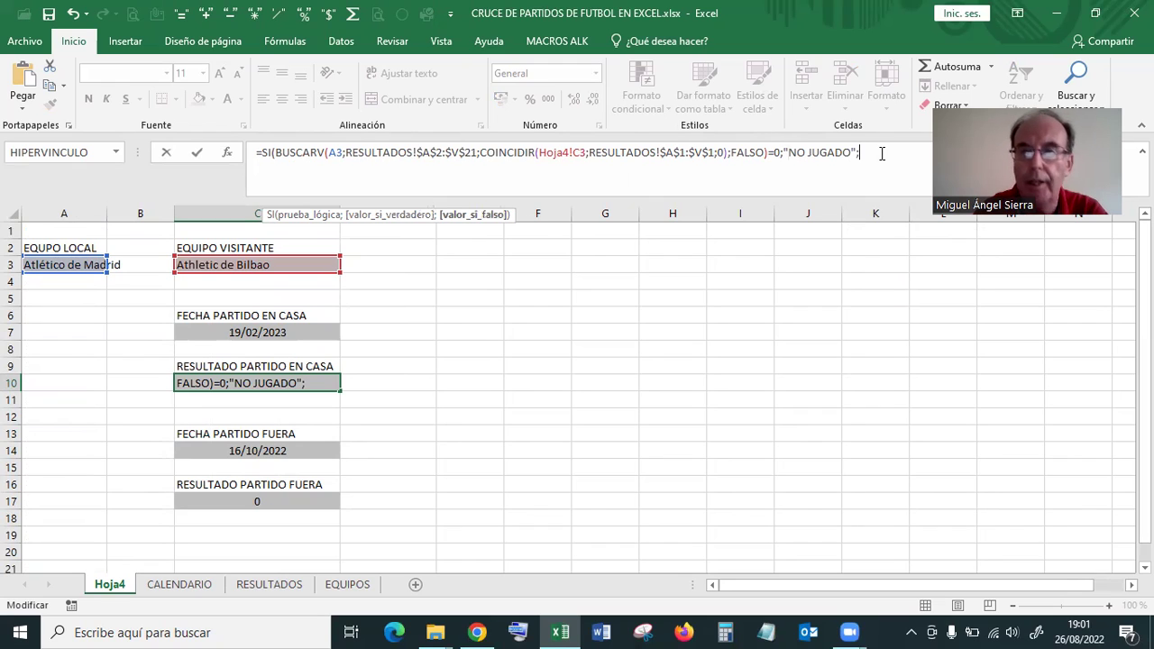
drag(275, 153, 765, 158)
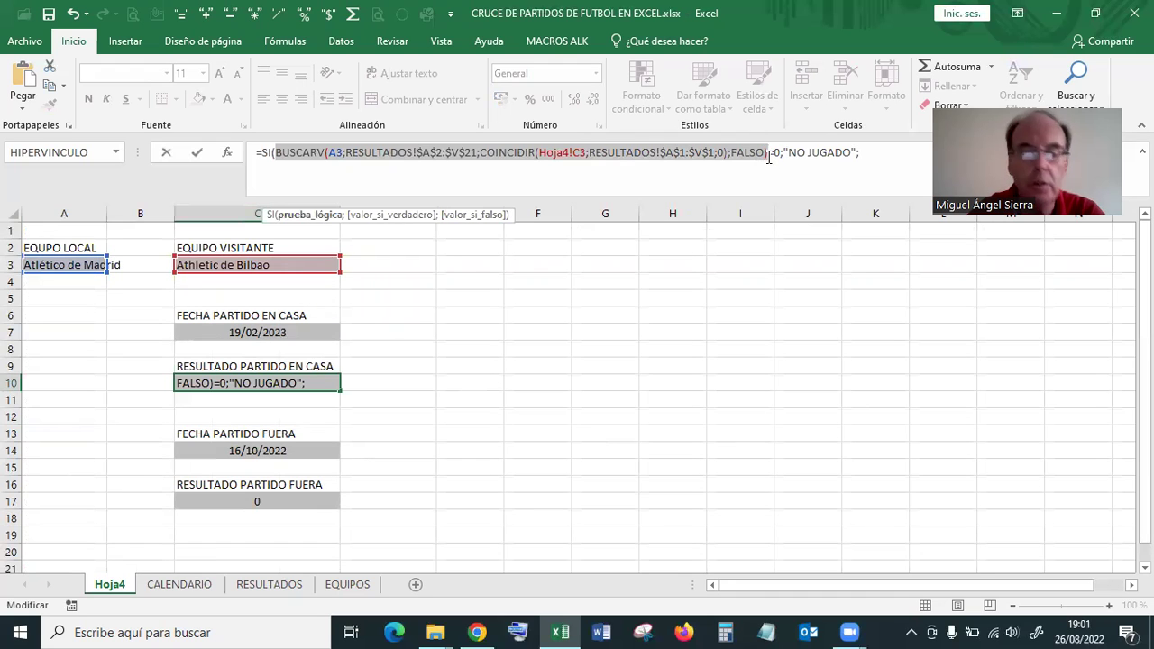
key(ctrl+c)
click(888, 154)
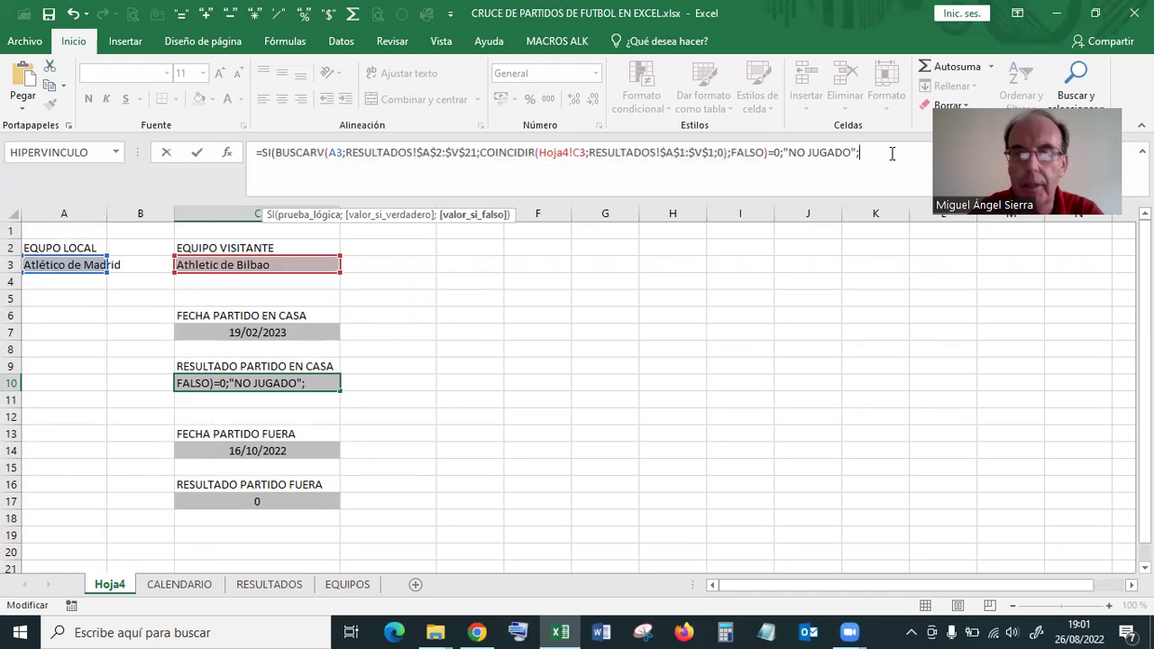
key(ctrl+v)
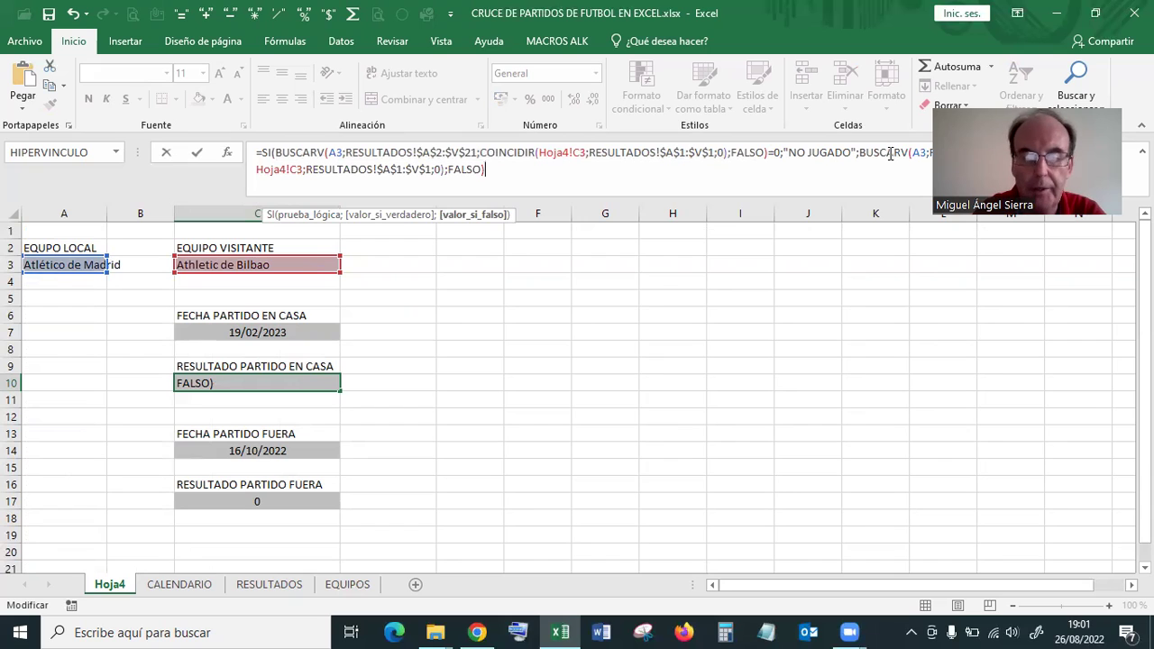
text())
key(Return)
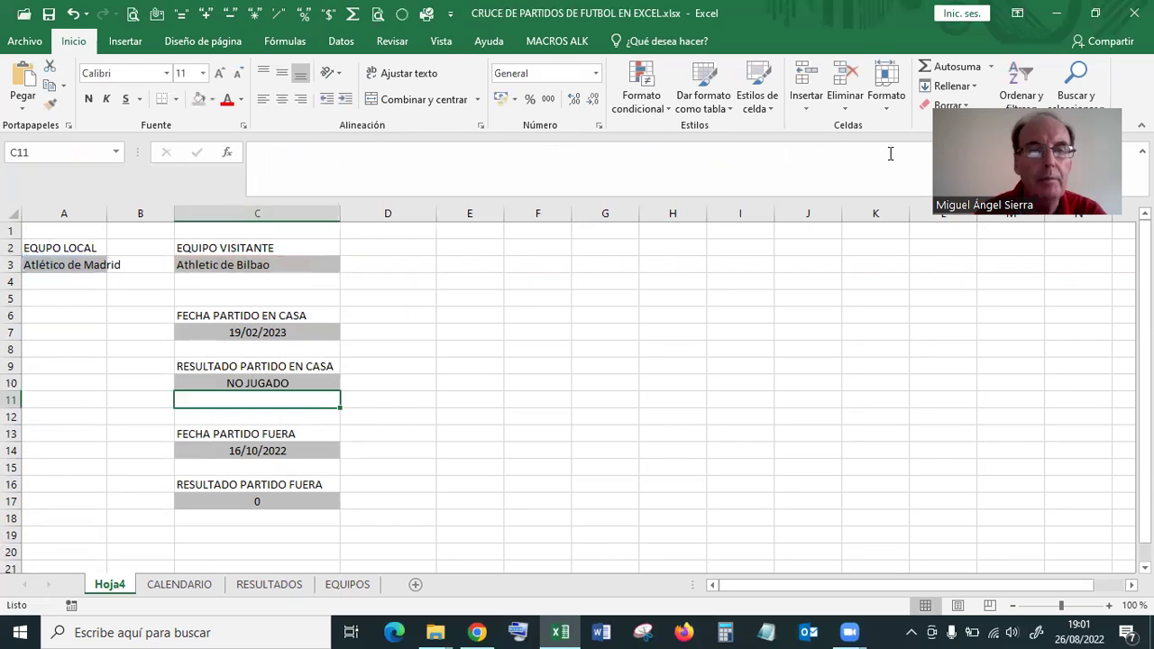
- Widen column A to fit Atlético de Madrid
click(281, 384)
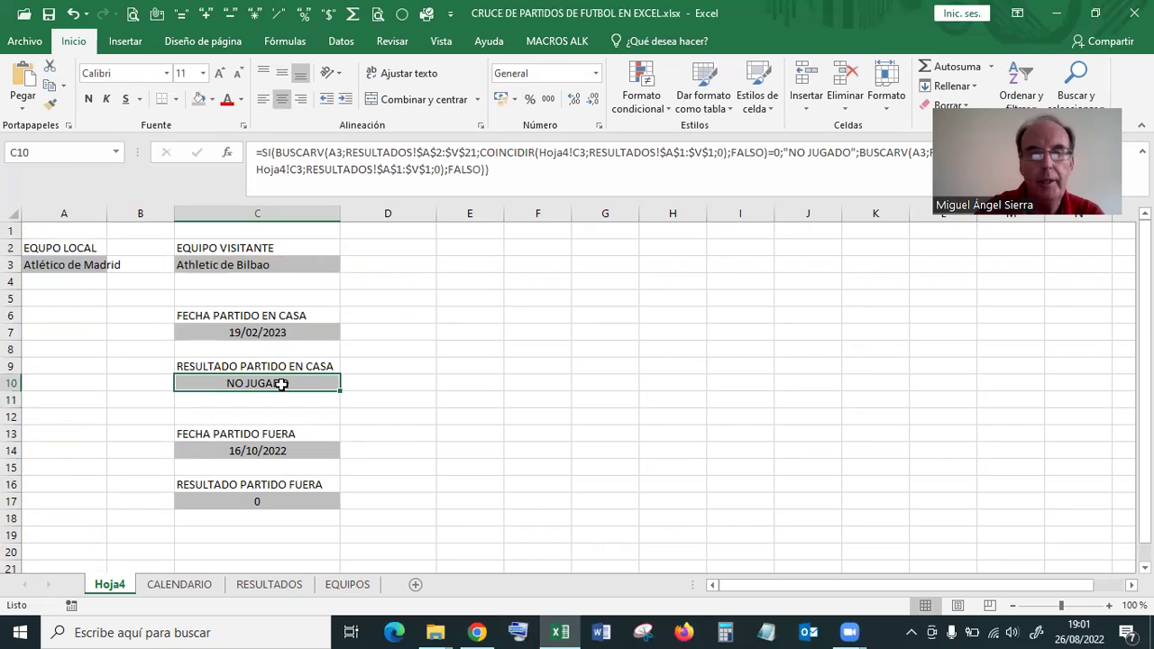
drag(107, 212, 123, 212)
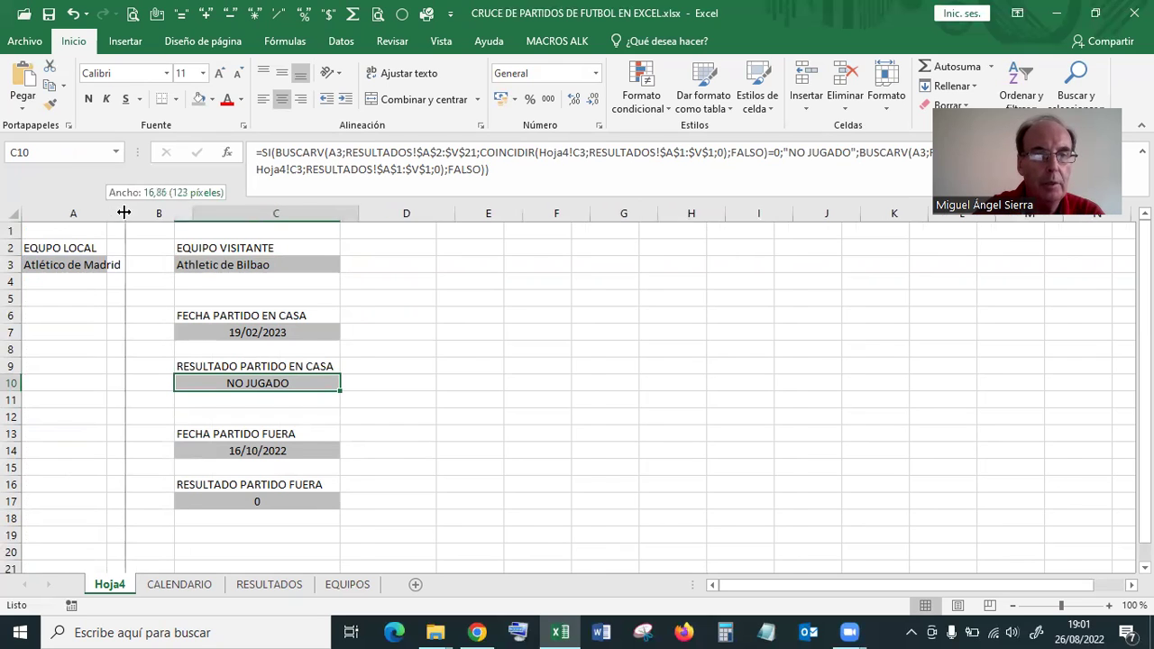
click(90, 264)
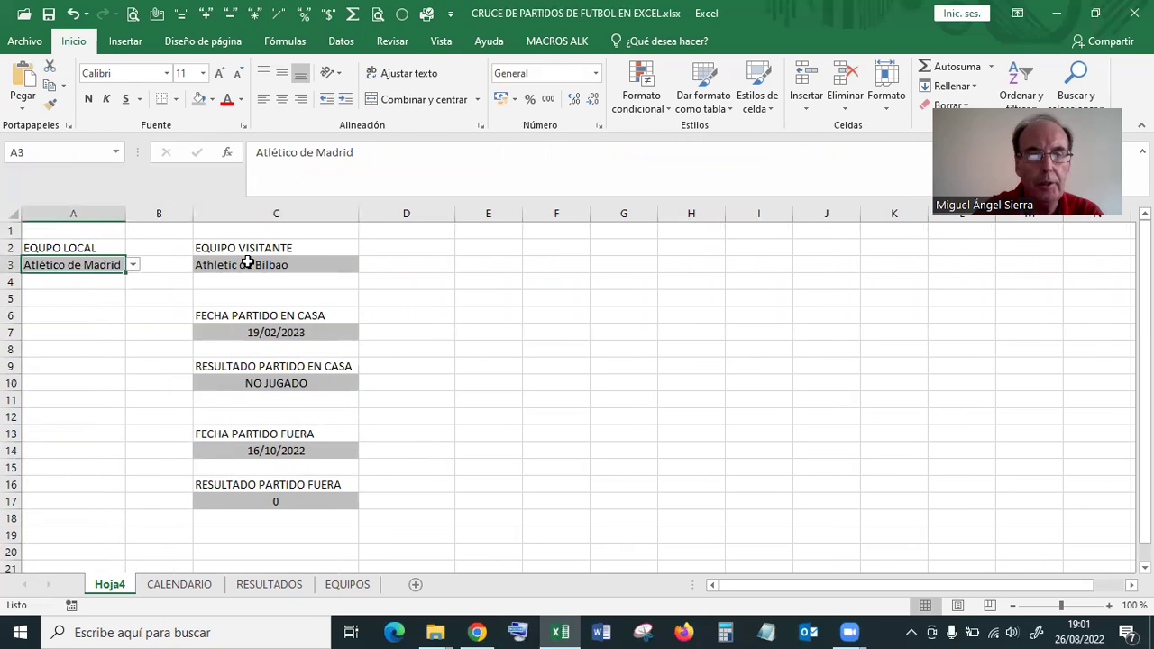
- Choose Villarreal as the visiting team in C3 and review C10's result
click(249, 264)
click(366, 264)
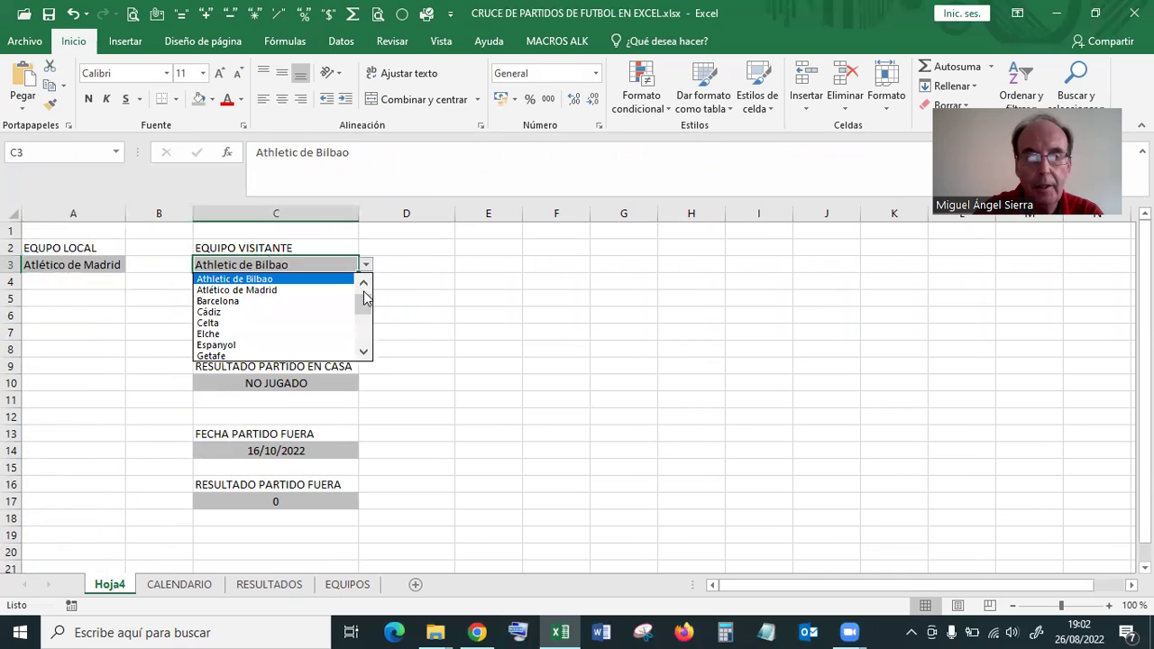
drag(366, 298, 366, 331)
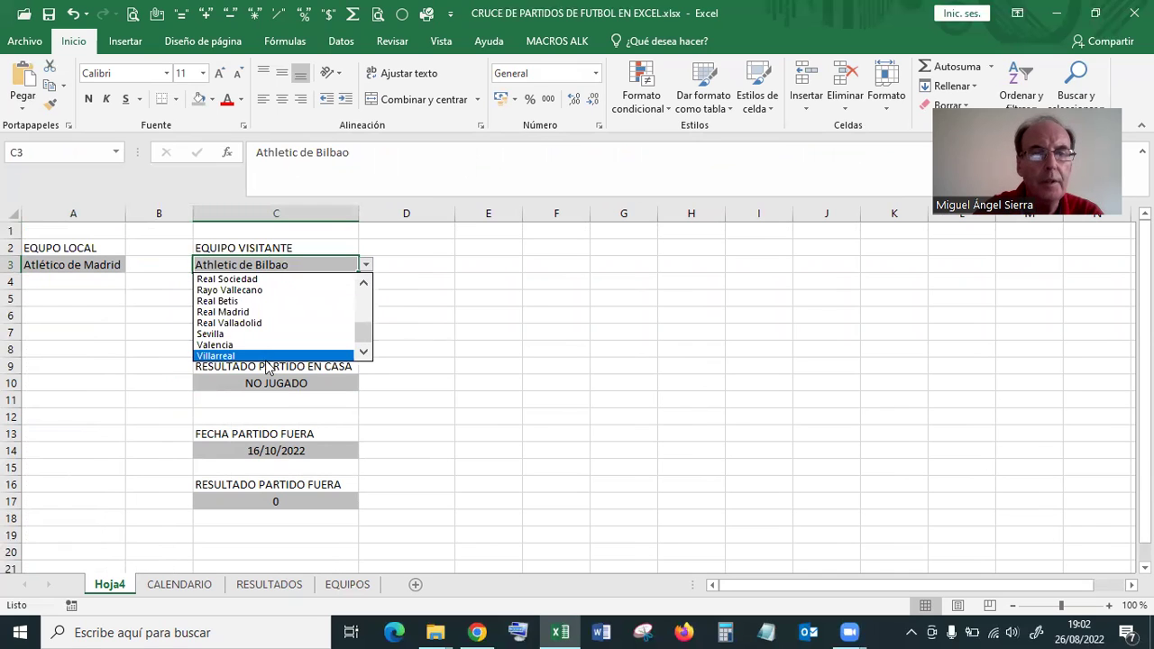
click(265, 357)
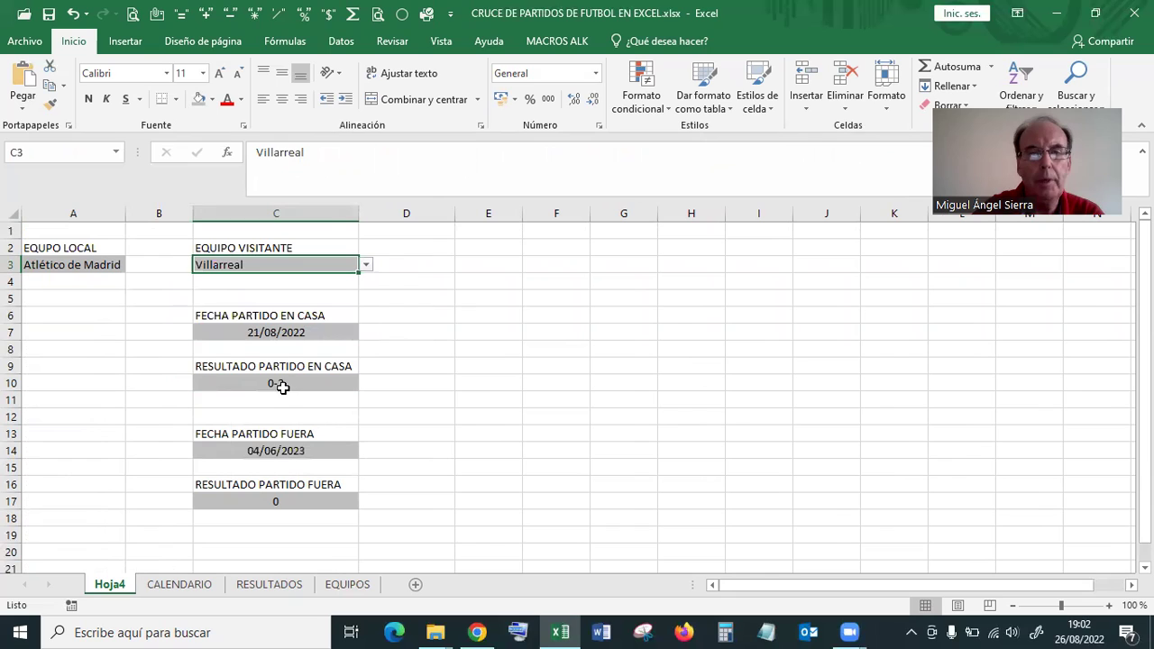
click(282, 386)
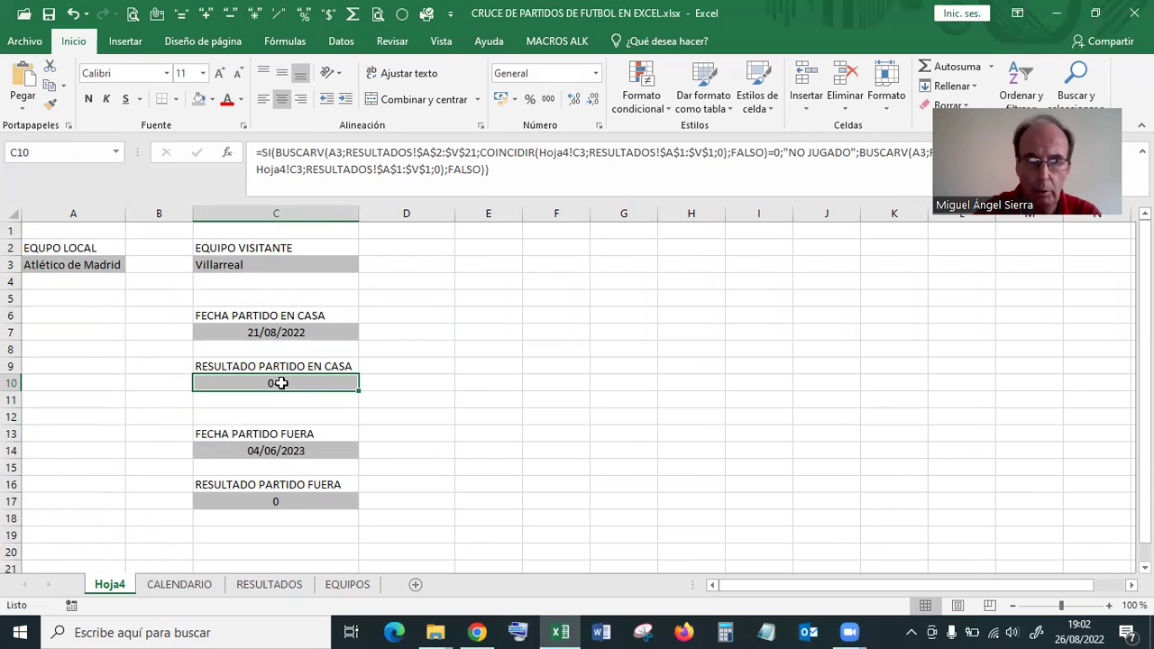
- Wrap C17's lookup in SI with a "NO JUGADO" check, pasting BUSCARV as the otherwise value
click(278, 499)
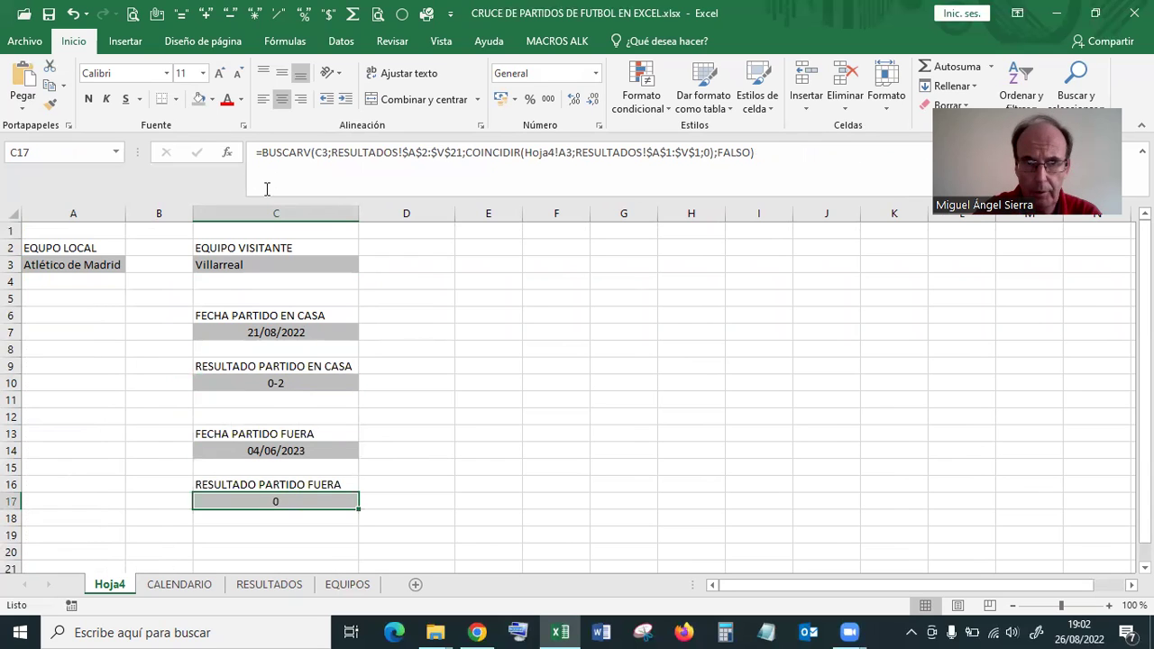
click(260, 152)
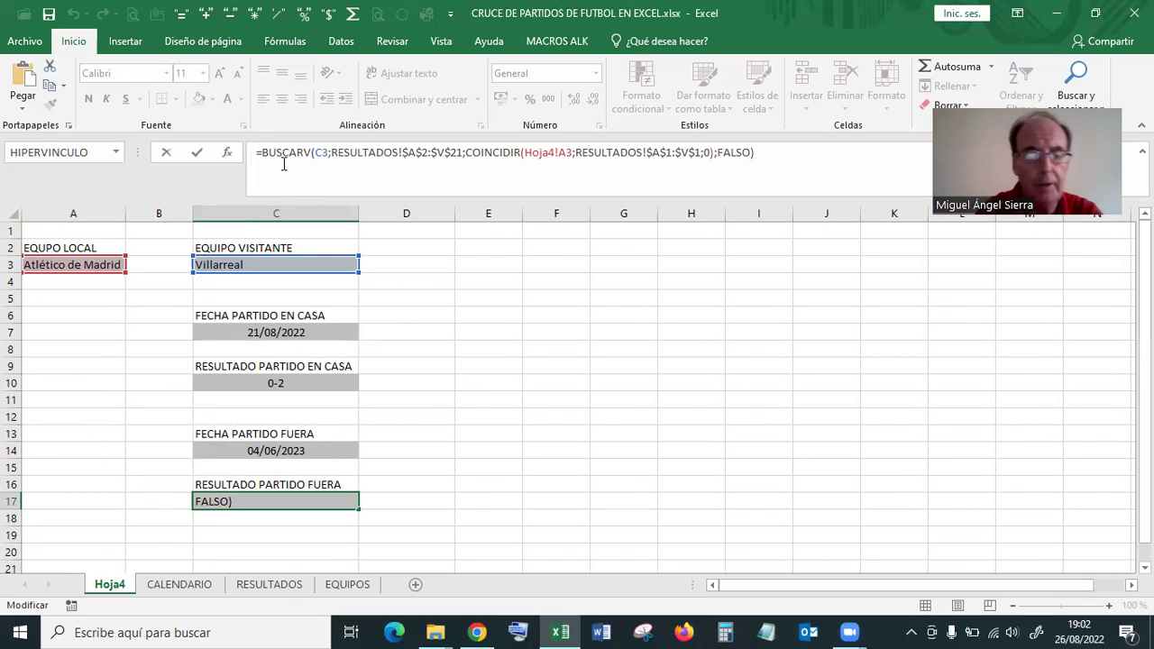
text(SI()
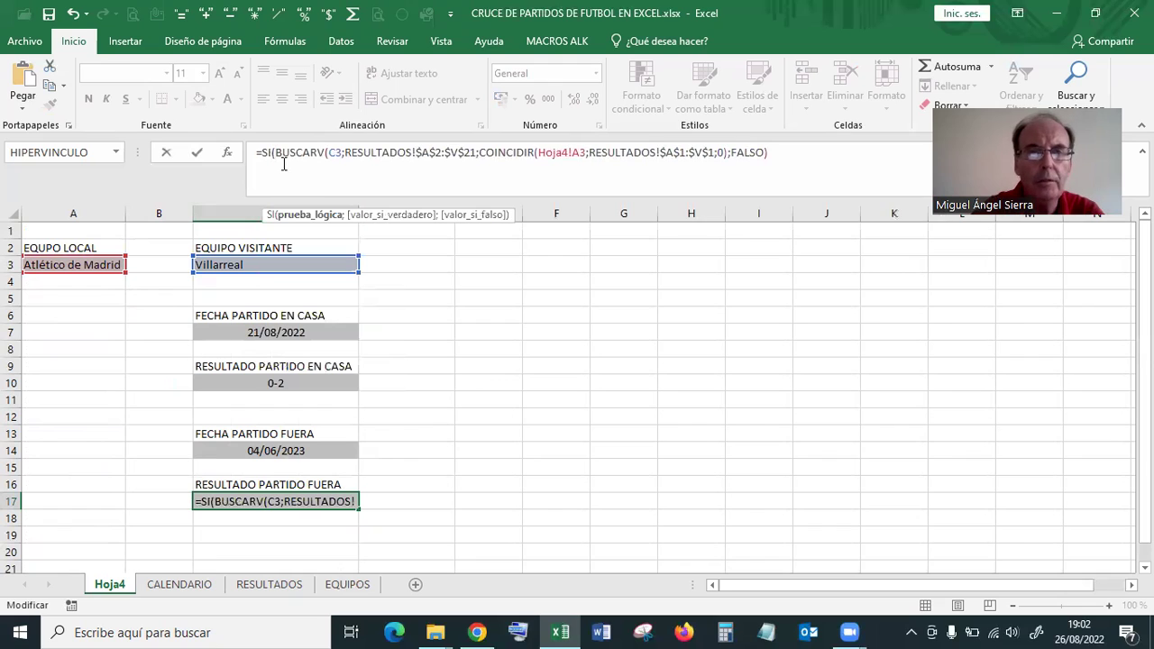
click(792, 158)
text(0-,)
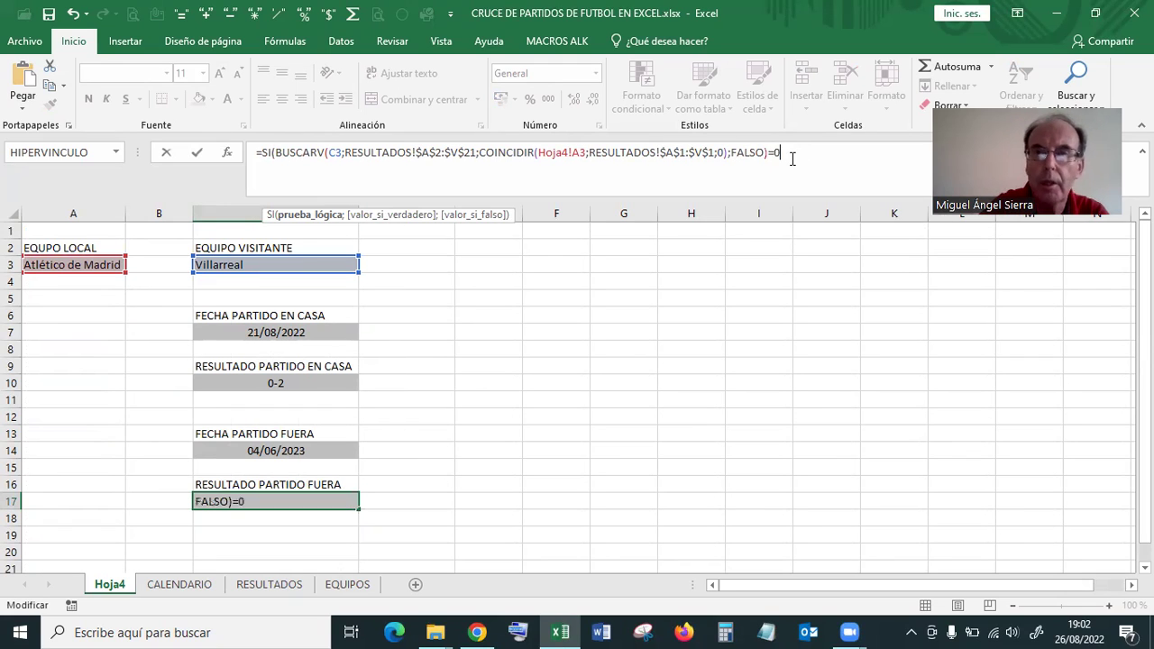
text(")
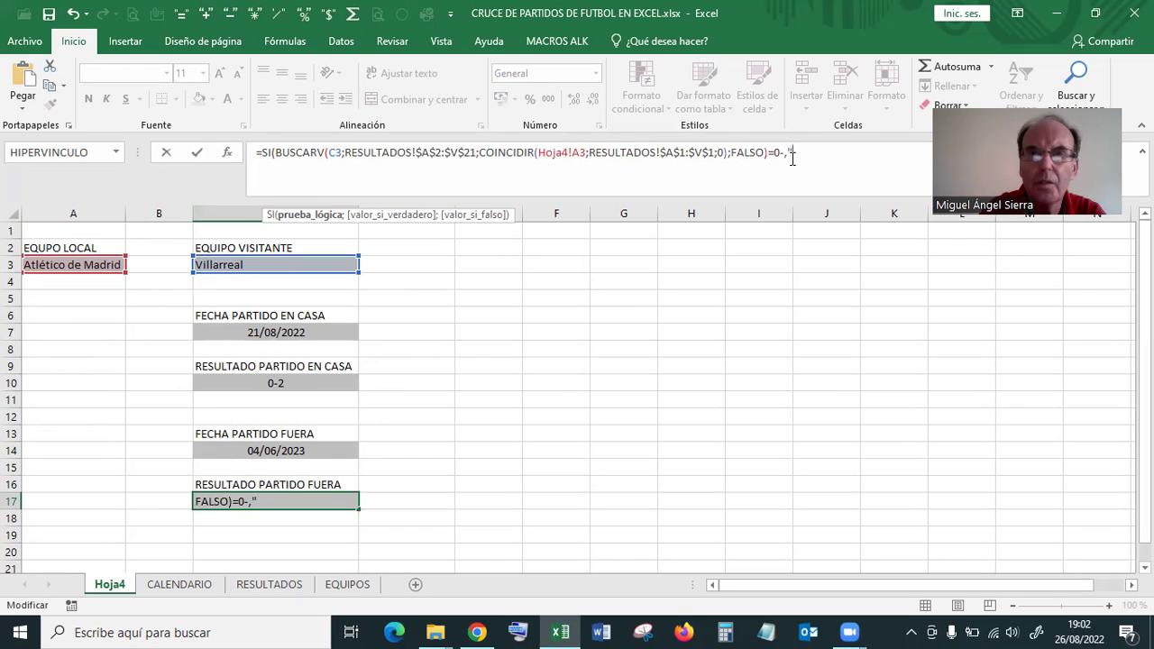
text(NO JU)
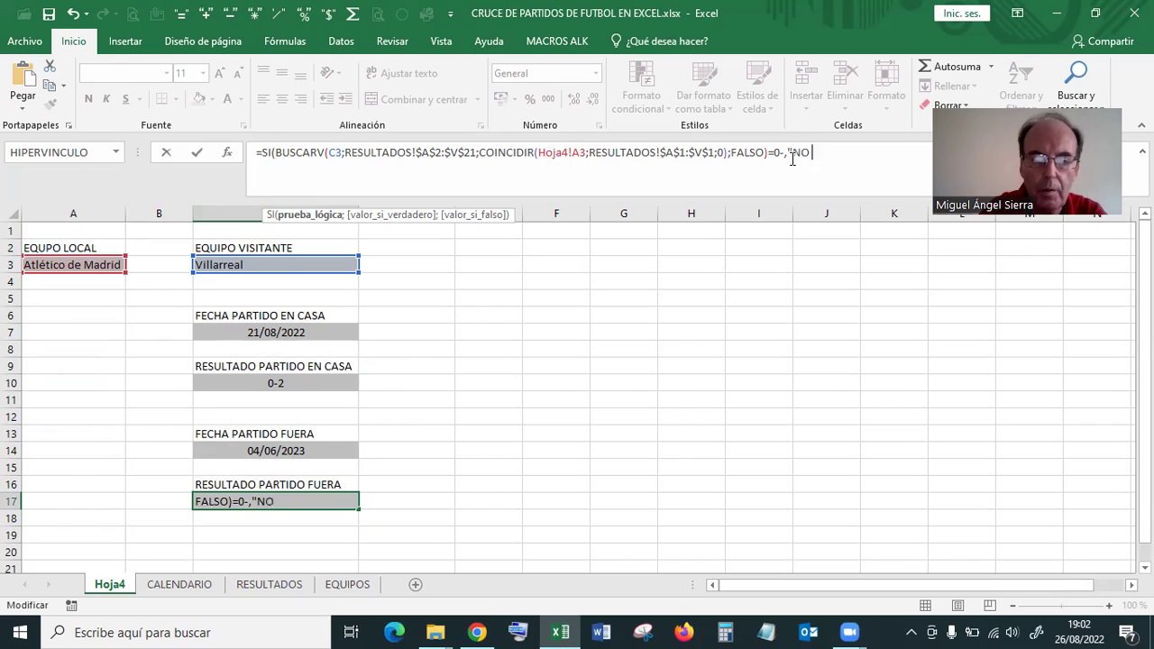
text(GADO")
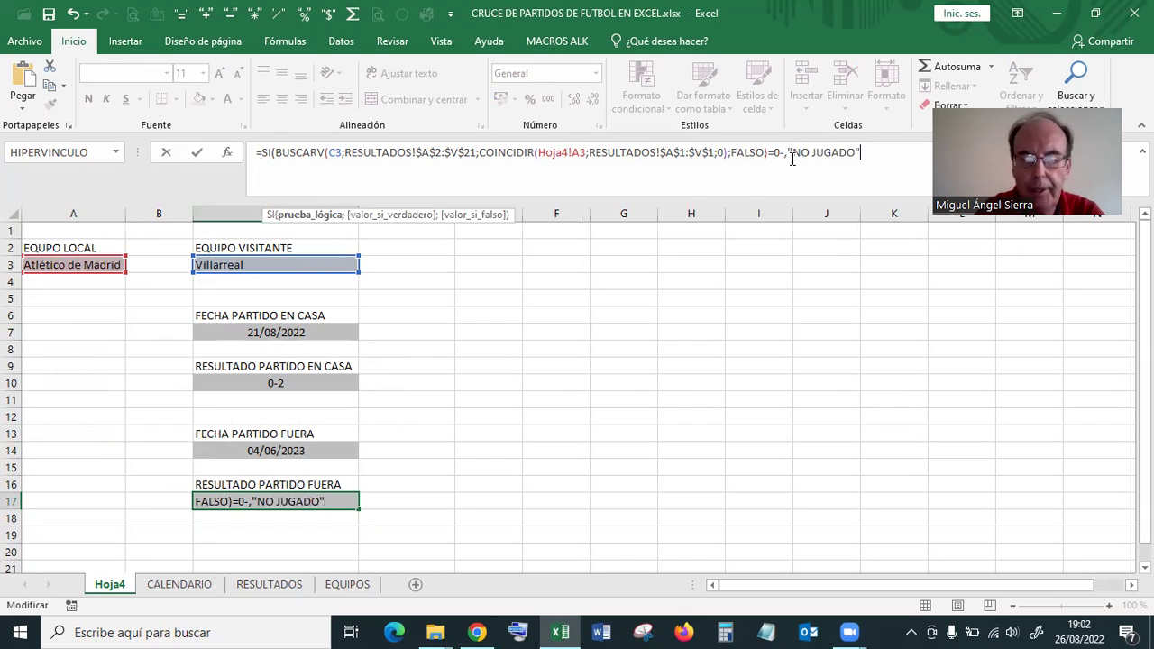
text(;)
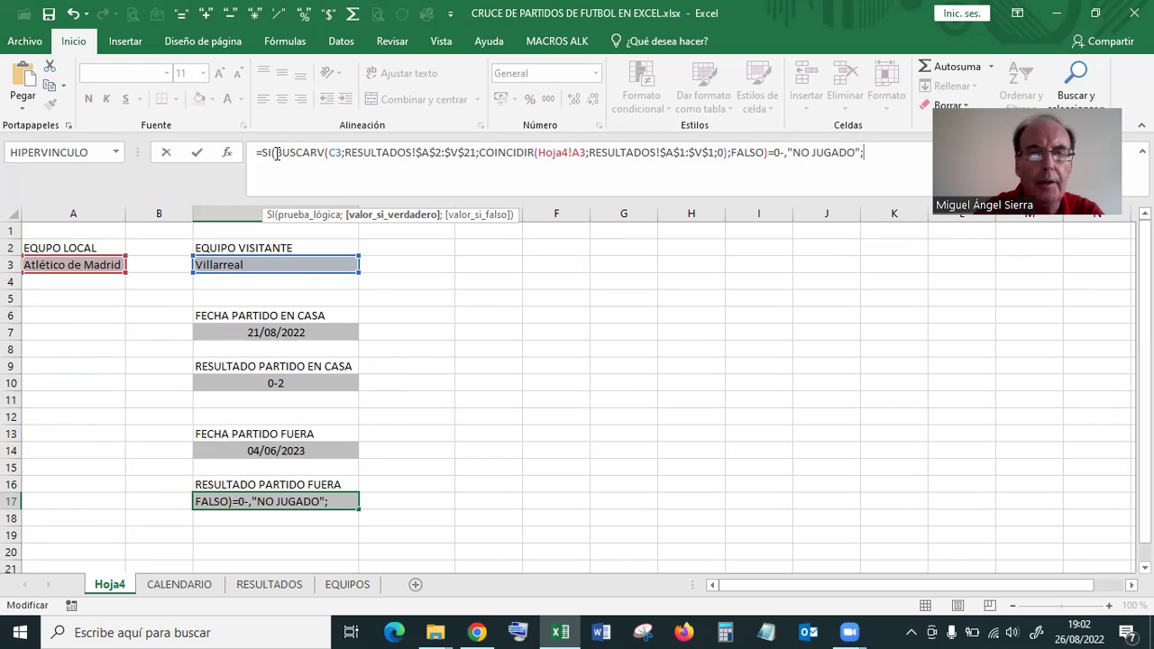
drag(275, 153, 768, 156)
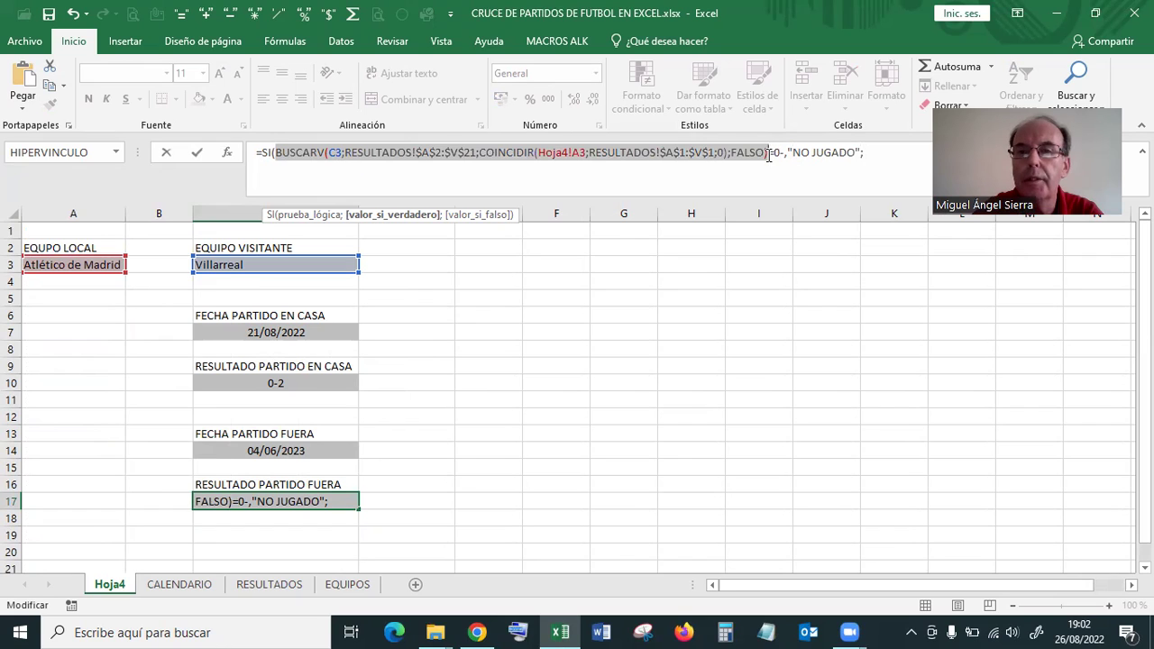
key(ctrl+c)
click(896, 159)
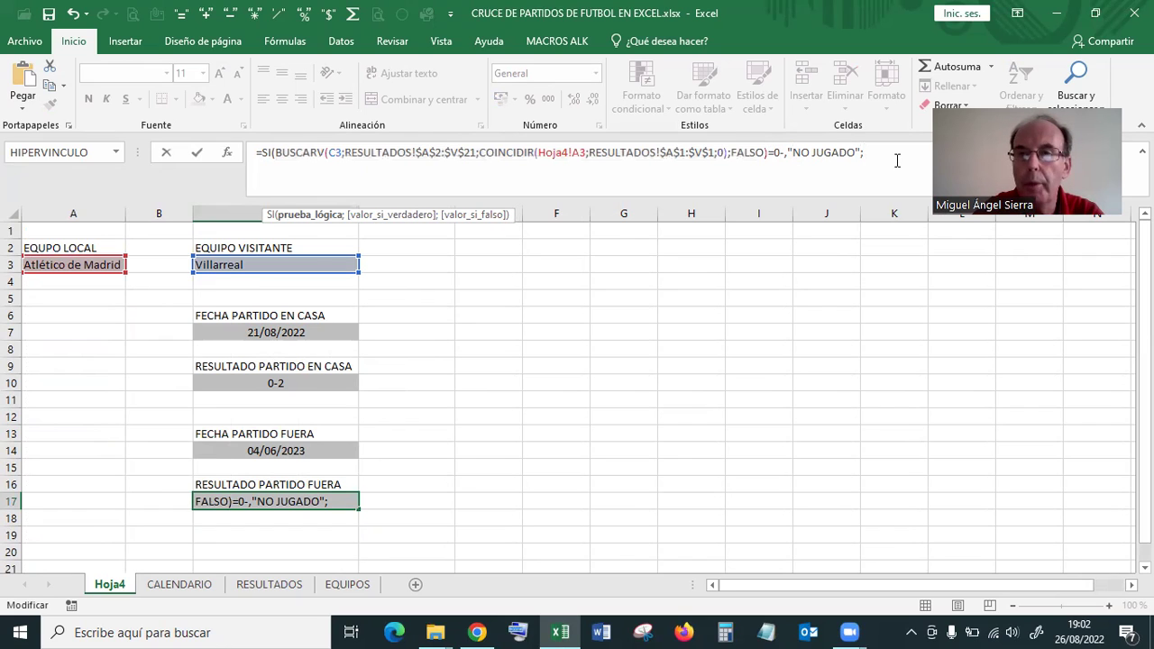
key(ctrl+v)
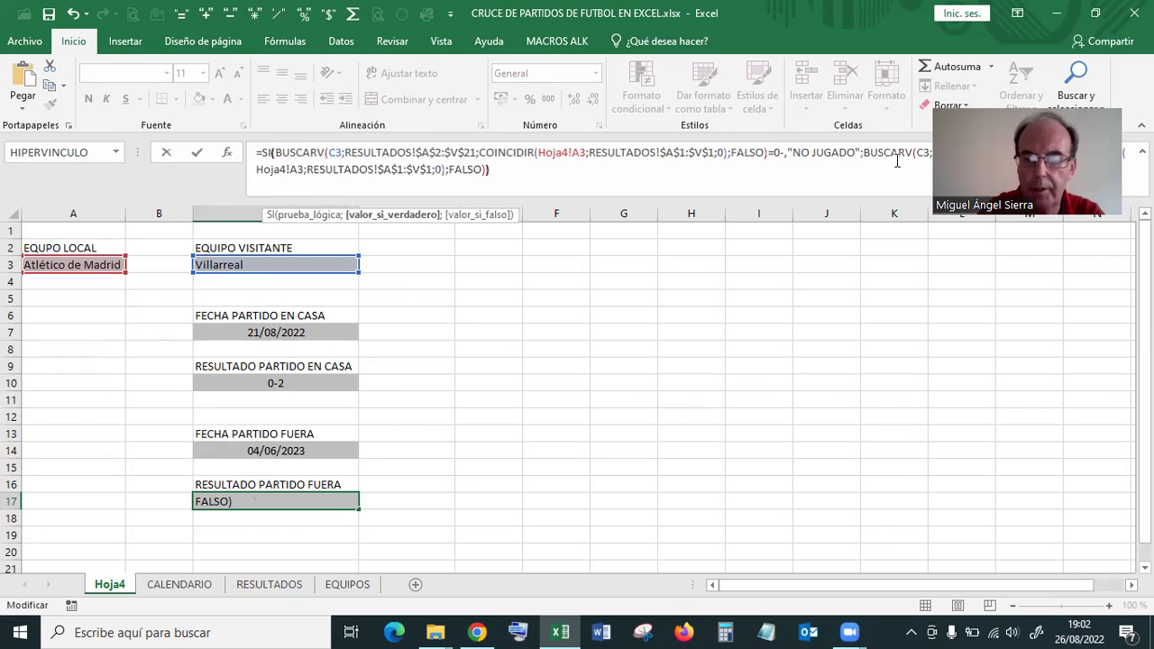
key(Return)
key(Return)
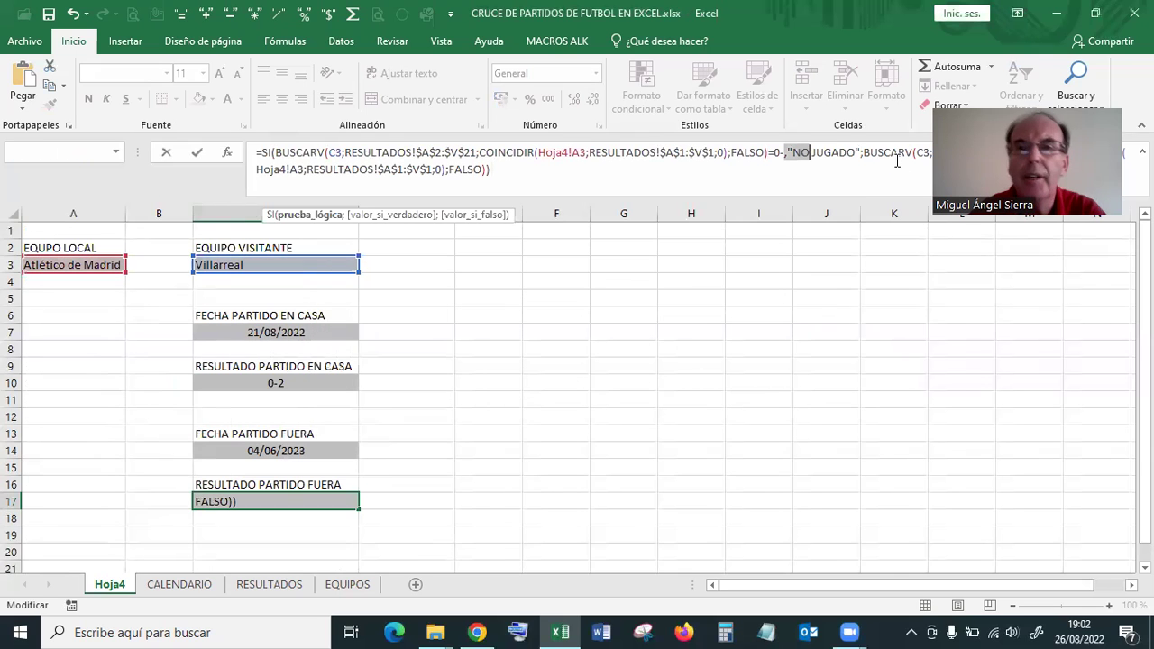
- Fix the stray dash after =0 in C17's formula and confirm it
click(797, 152)
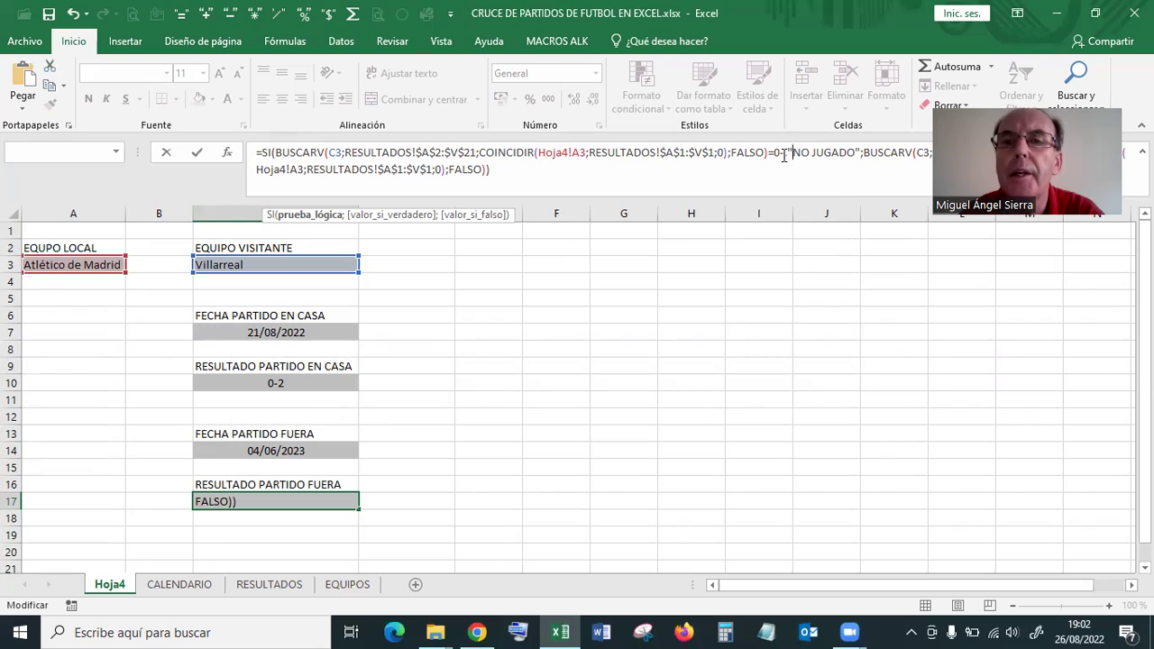
key(BackSpace)
text(,)
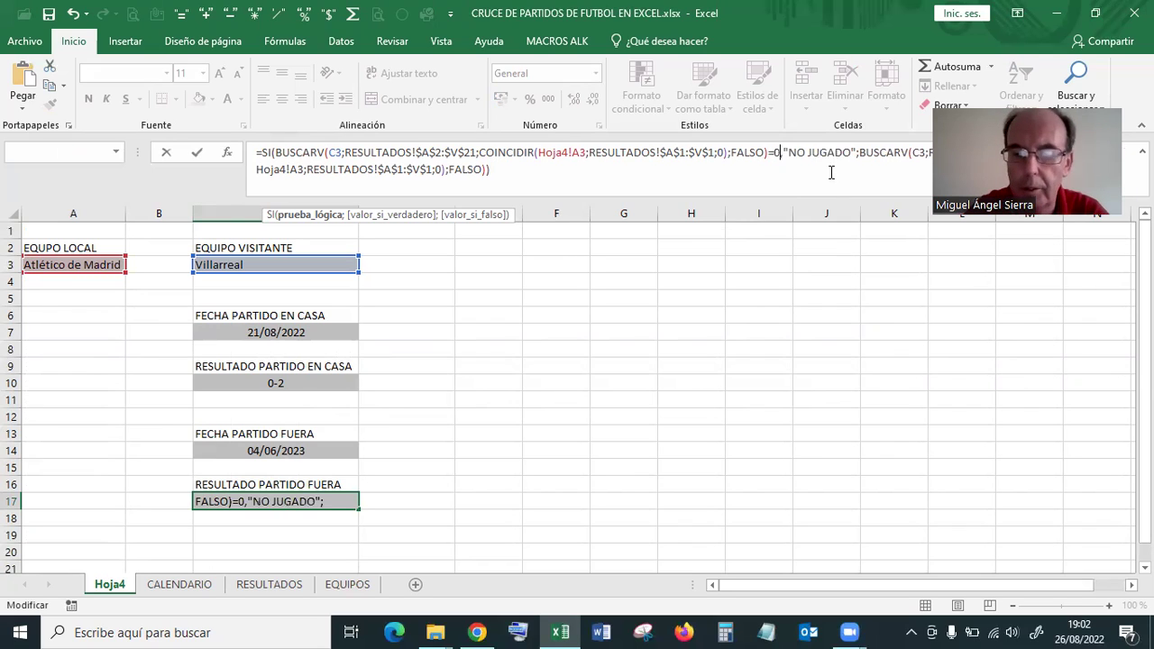
text(;)
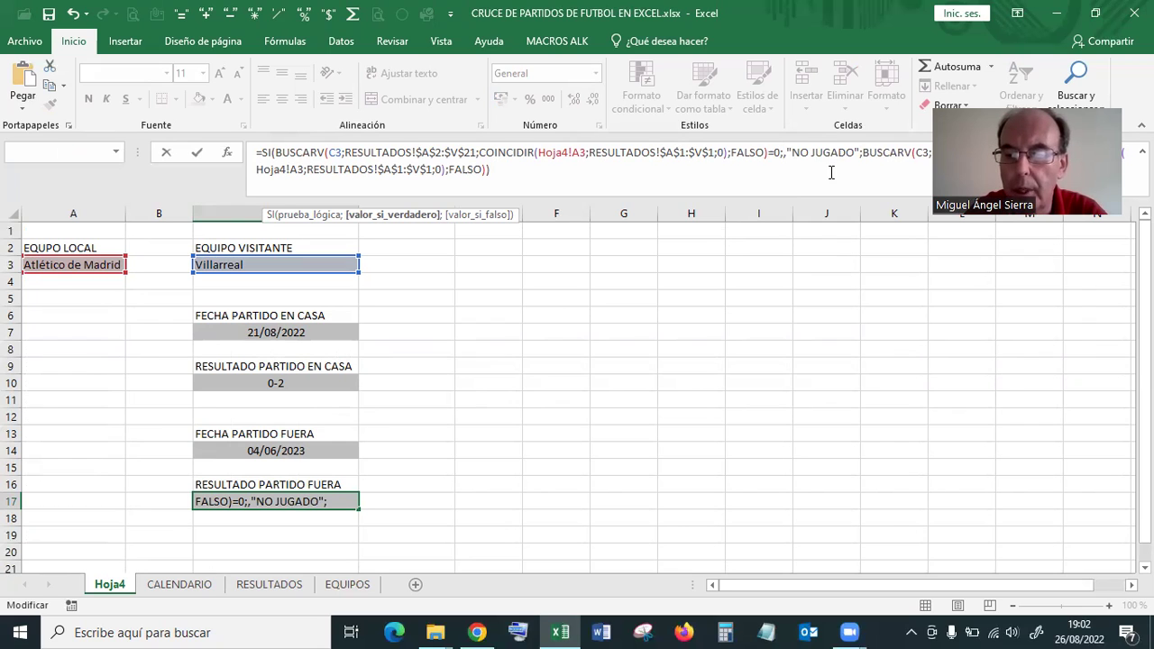
key(Return)
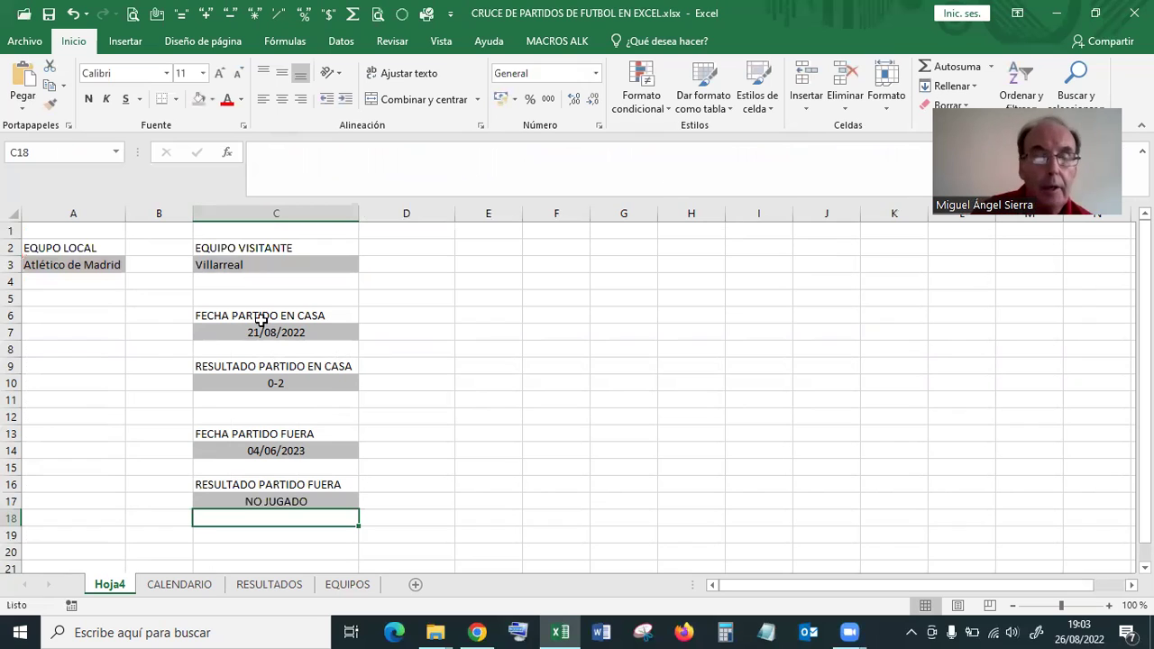
- Choose Villarreal as the home team in A3
click(83, 264)
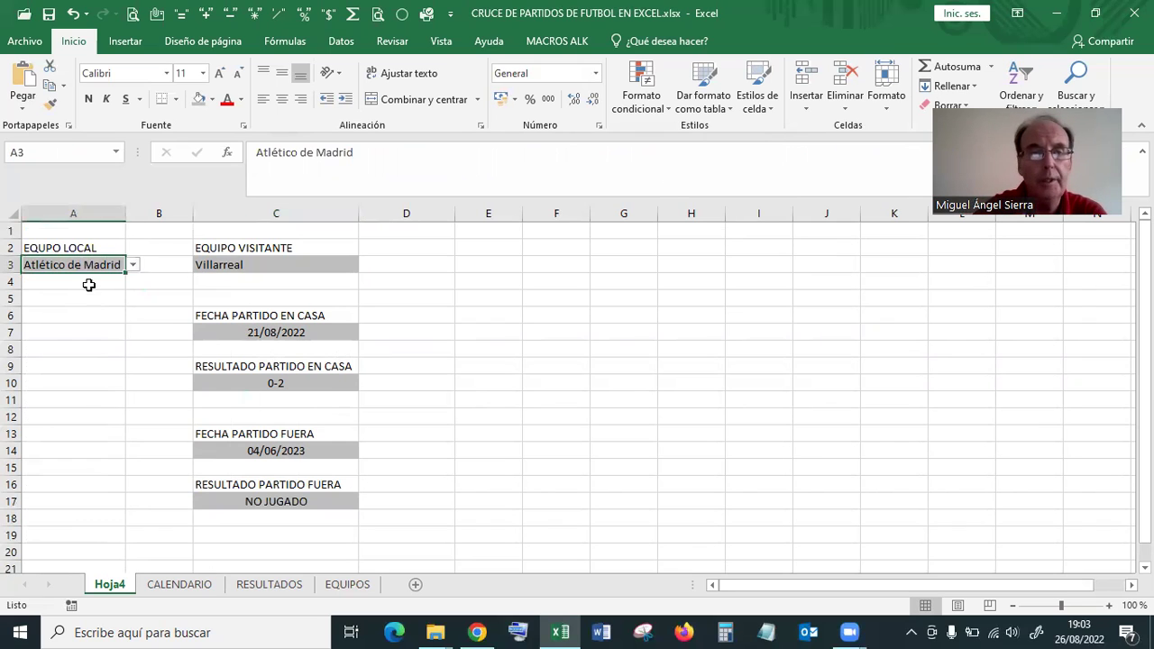
click(133, 265)
drag(156, 308, 158, 352)
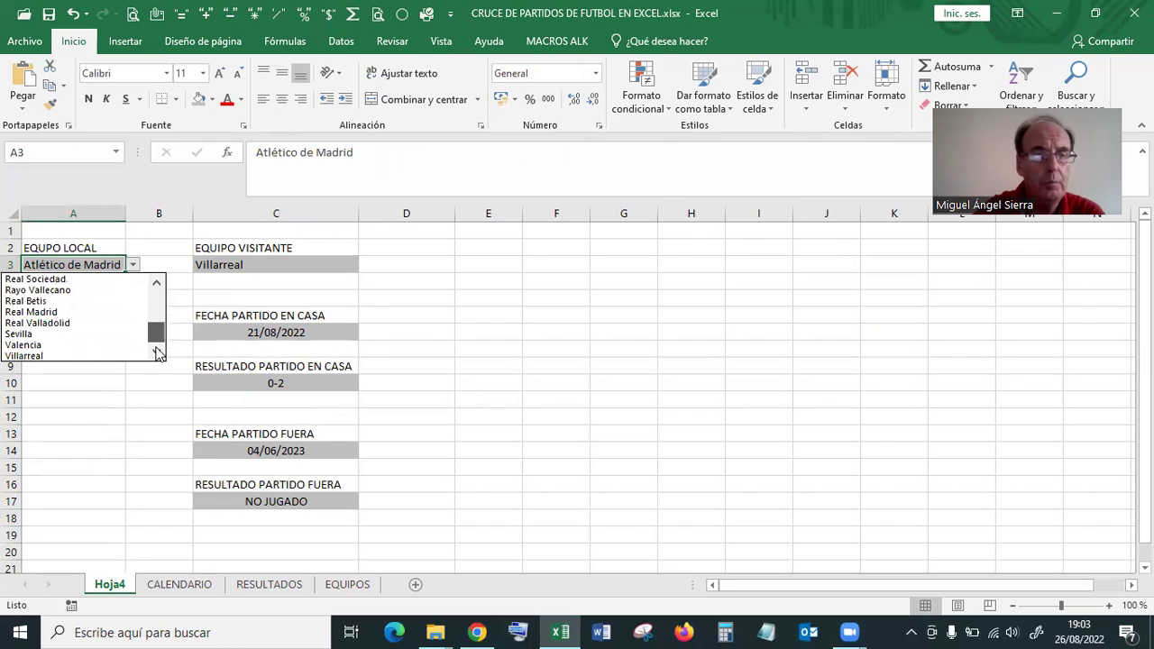
click(81, 356)
- Choose Atlético de Madrid as the visitor in C3 and check C17's formula
click(249, 265)
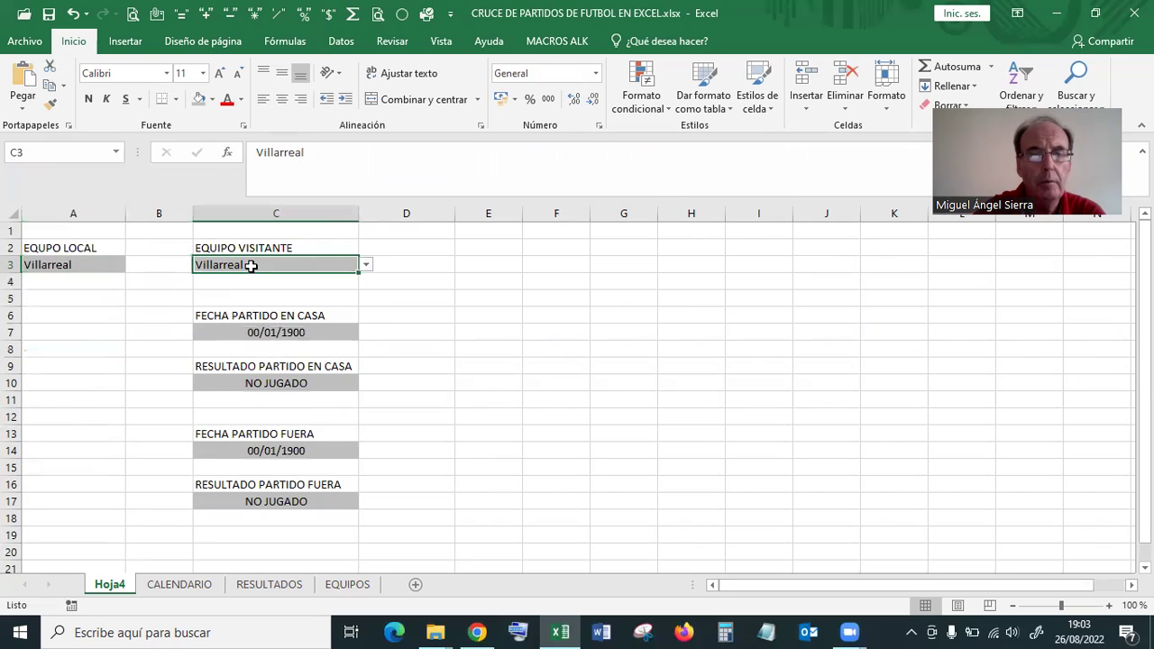
click(364, 264)
drag(366, 331, 364, 255)
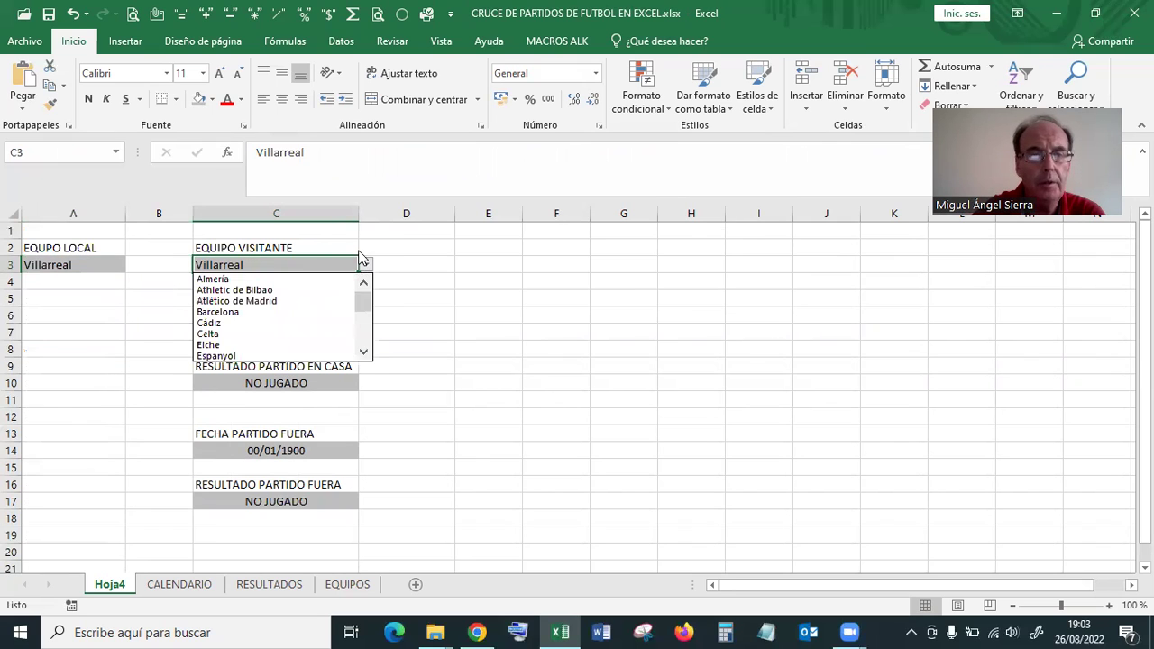
click(250, 301)
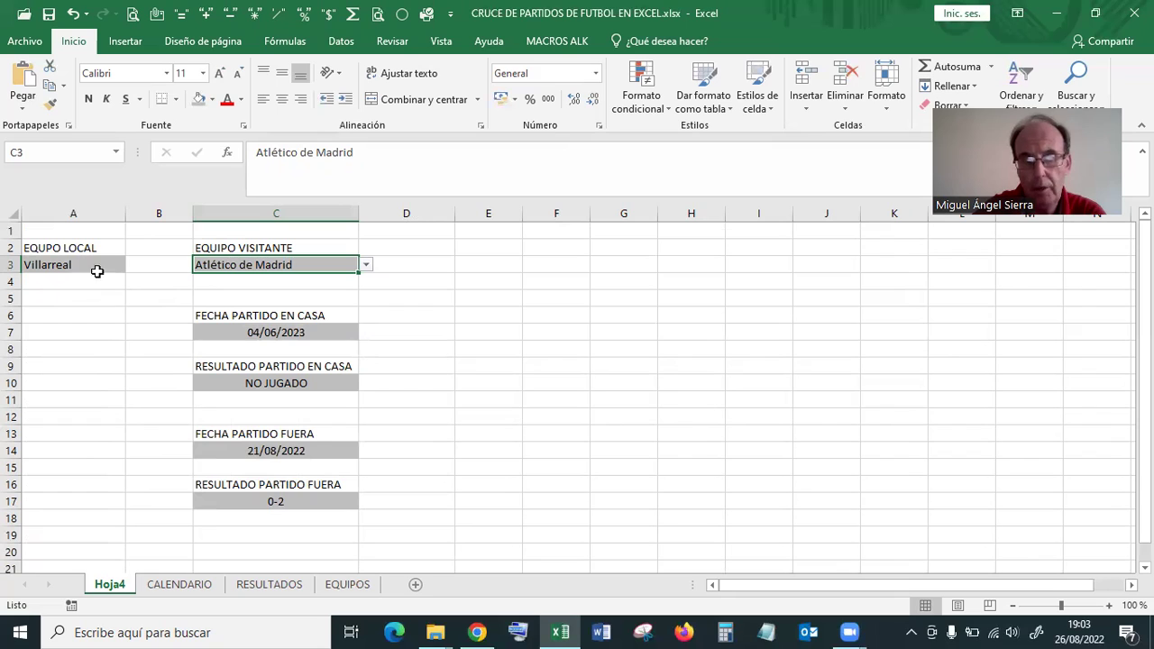
click(234, 495)
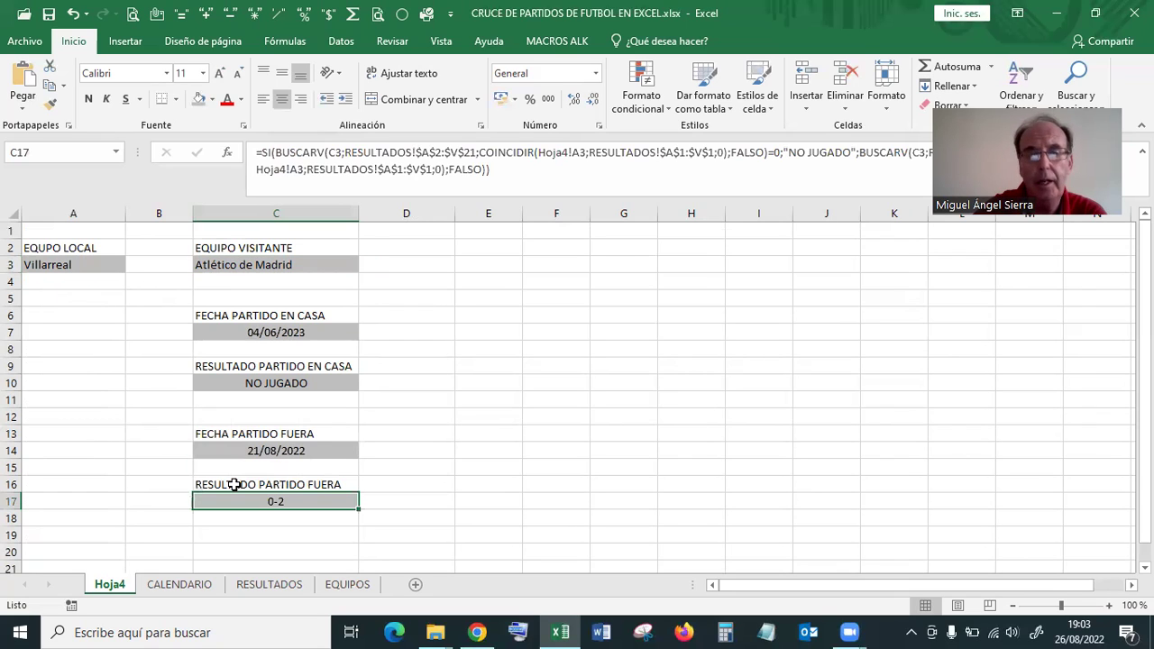
click(406, 277)
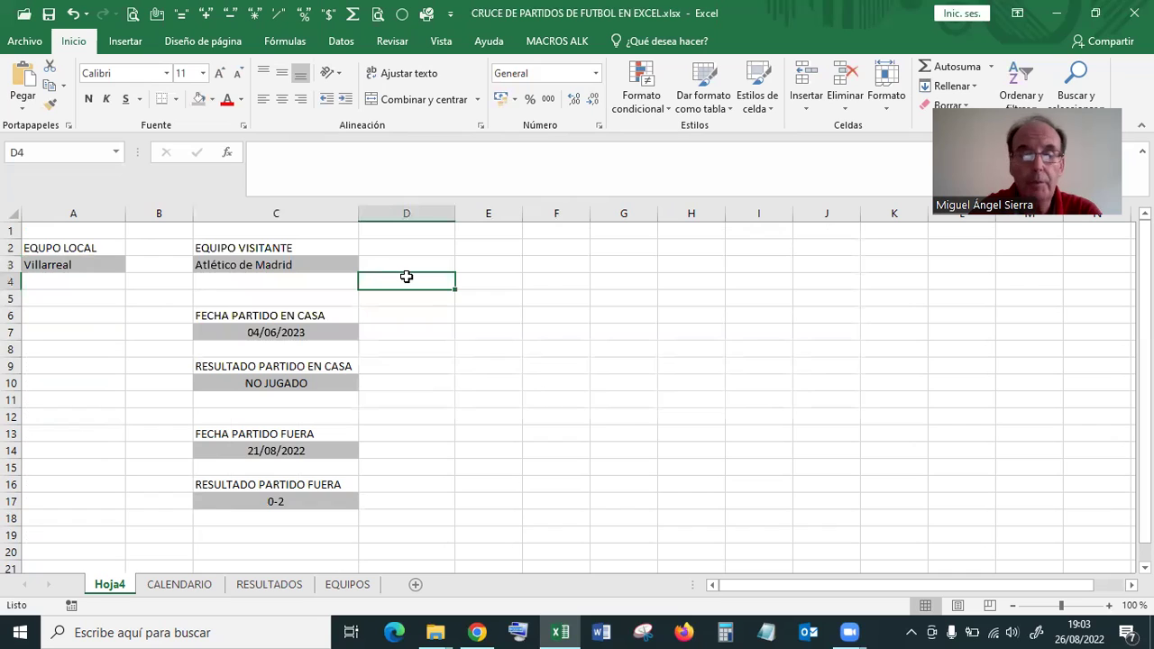
click(486, 317)
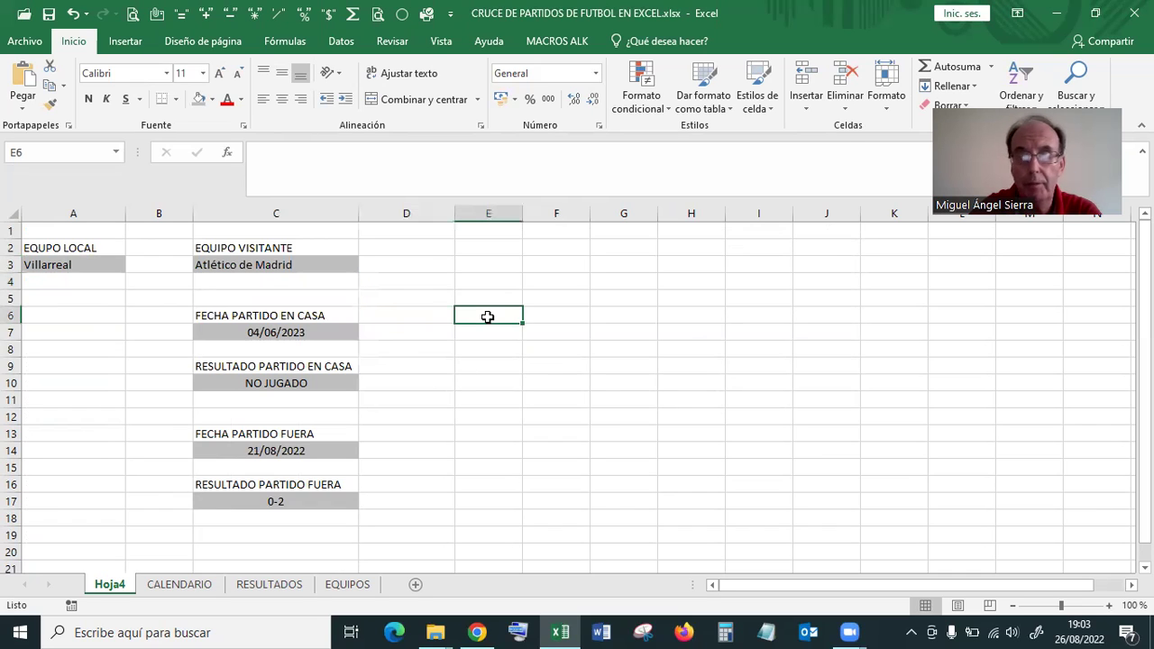